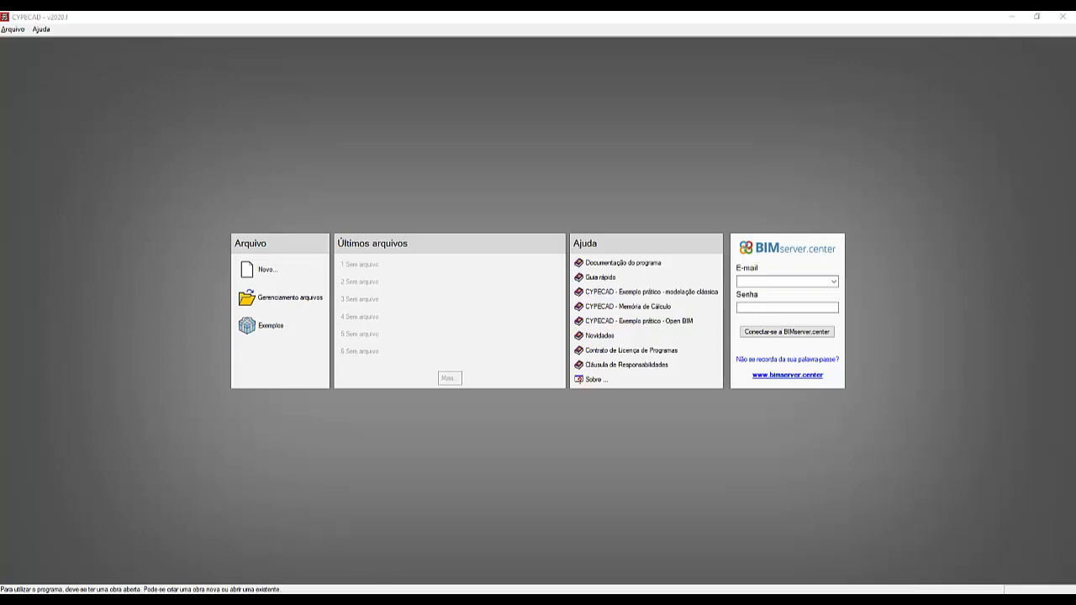
# Switch to the browser and show the CYPECAD Pacotes page enlarged so the version table is readable.
pyautogui.click(395, 595)
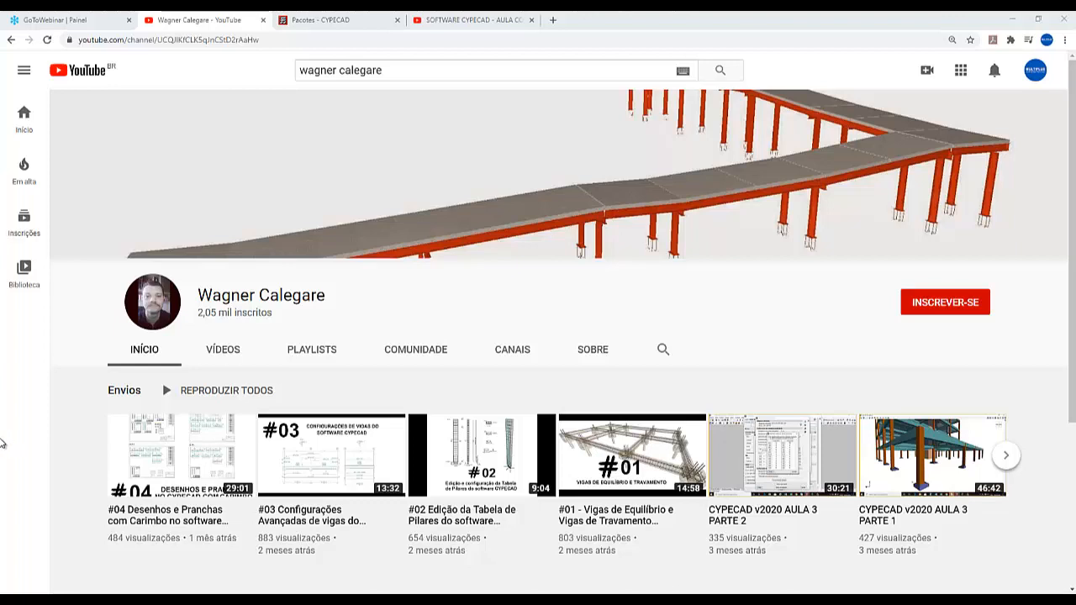
pyautogui.click(511, 598)
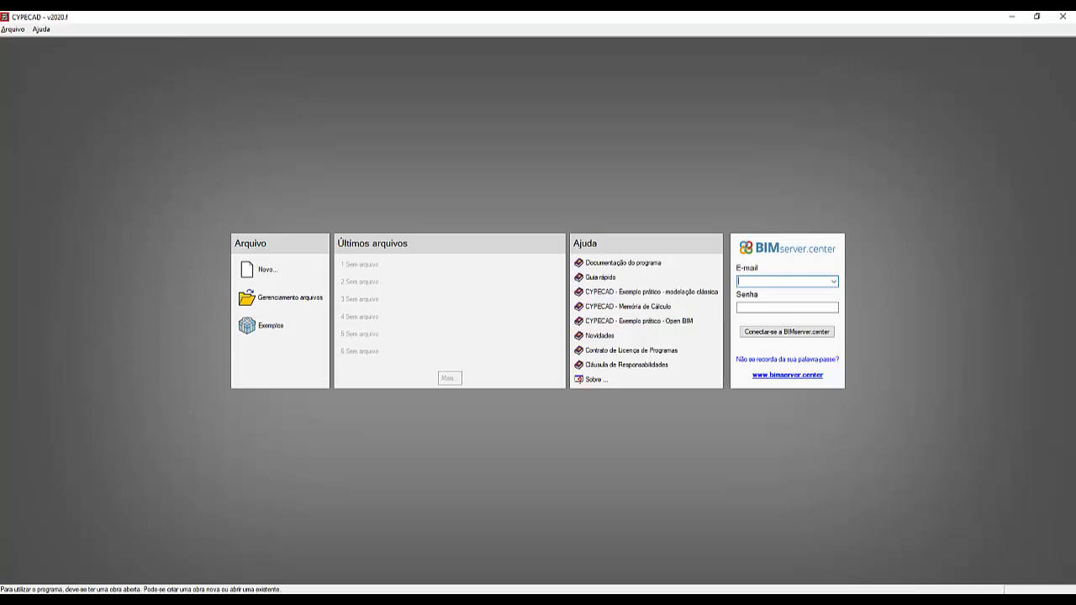
pyautogui.hotkey('alt', 'Tab')
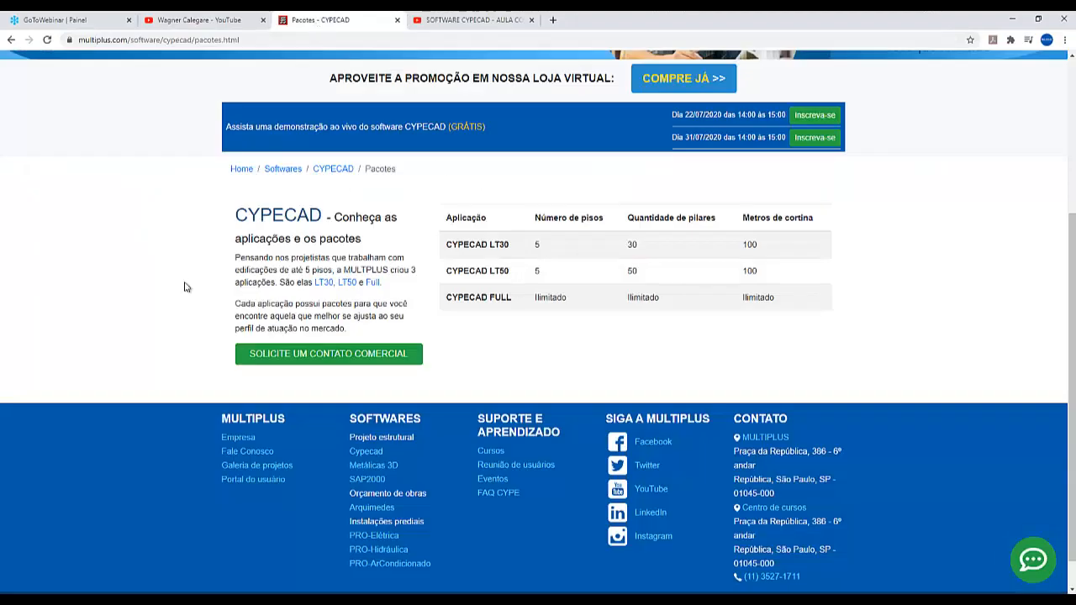
pyautogui.click(317, 22)
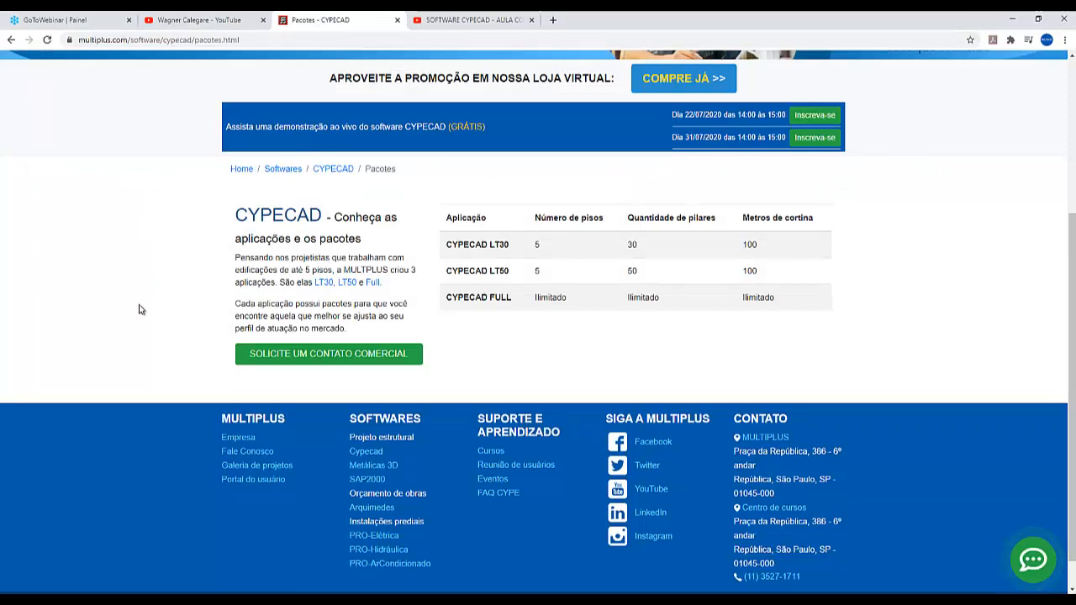
pyautogui.keyDown('ctrl'); pyautogui.scroll(2, 733, 334); pyautogui.keyUp('ctrl')
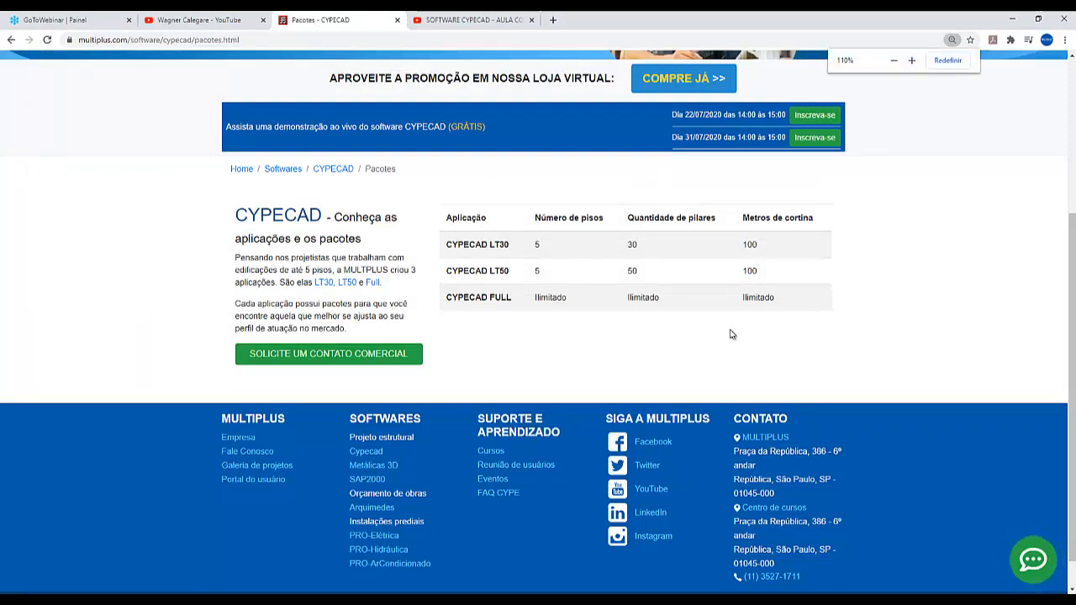
pyautogui.keyDown('ctrl'); pyautogui.scroll(2, 733, 334); pyautogui.keyUp('ctrl')
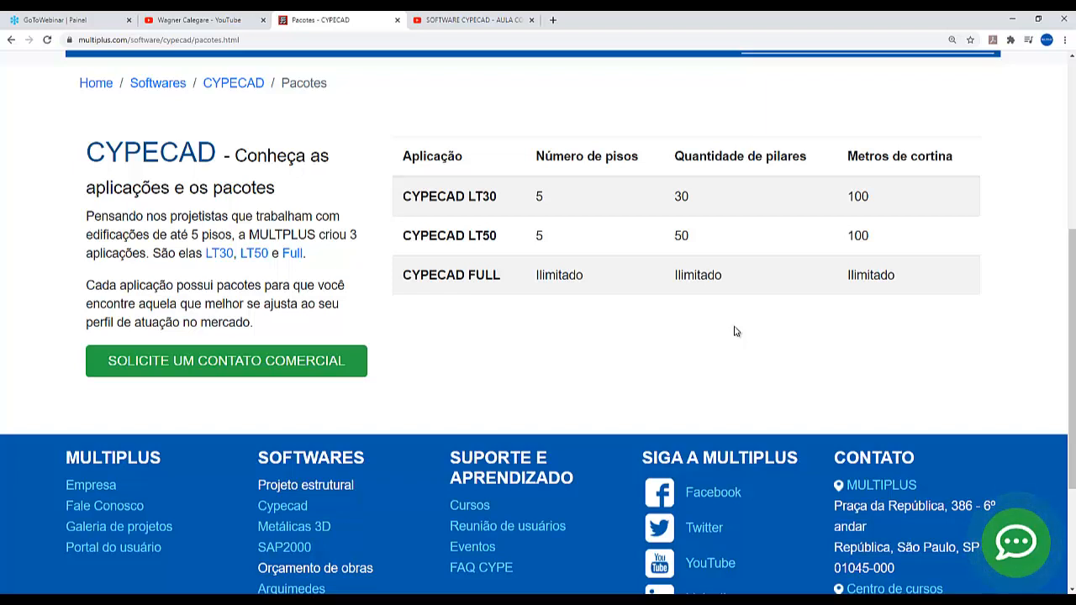
# Compare the CYPECAD LT30, LT50 and FULL versions in the application table.
pyautogui.click(453, 195)
pyautogui.click(449, 238)
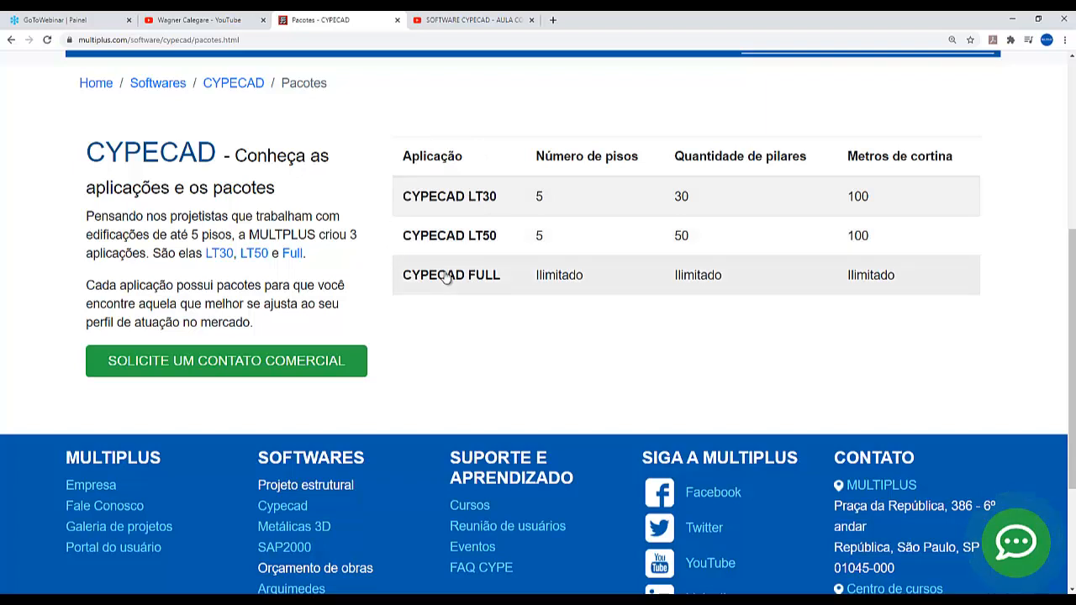
pyautogui.click(445, 271)
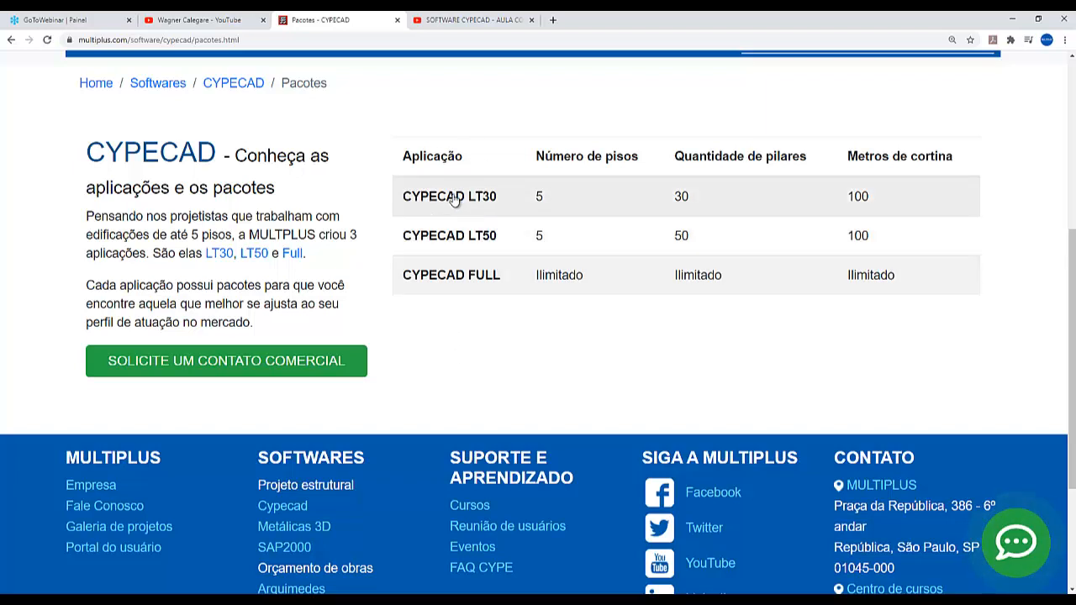
pyautogui.click(454, 283)
pyautogui.press('ctrl')
pyautogui.press('ctrl')
pyautogui.press('ctrl')
pyautogui.press('ctrl')
pyautogui.press('ctrl')
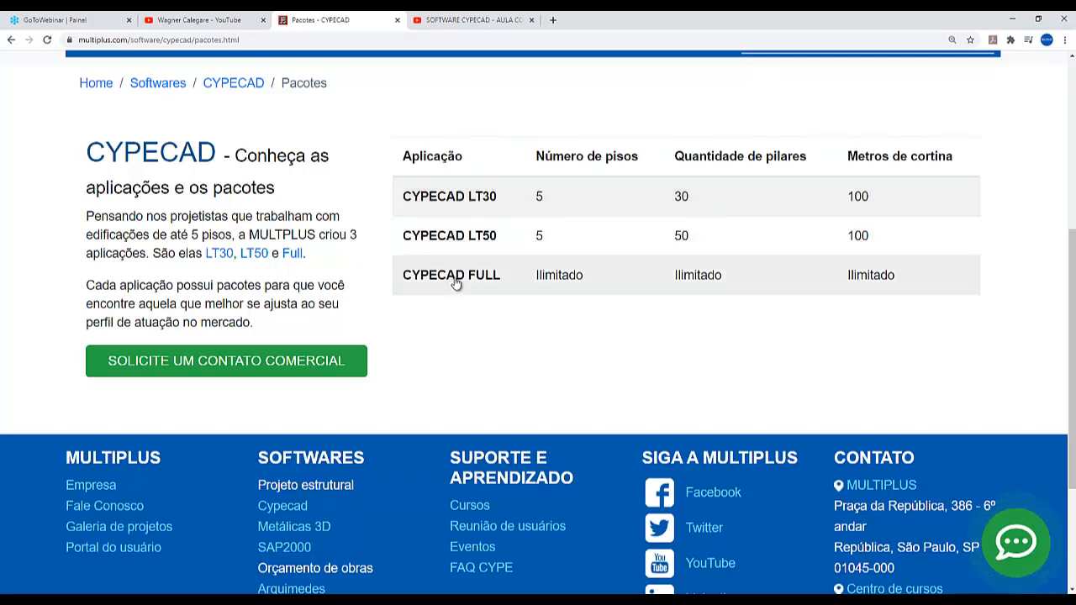
pyautogui.press('ctrl')
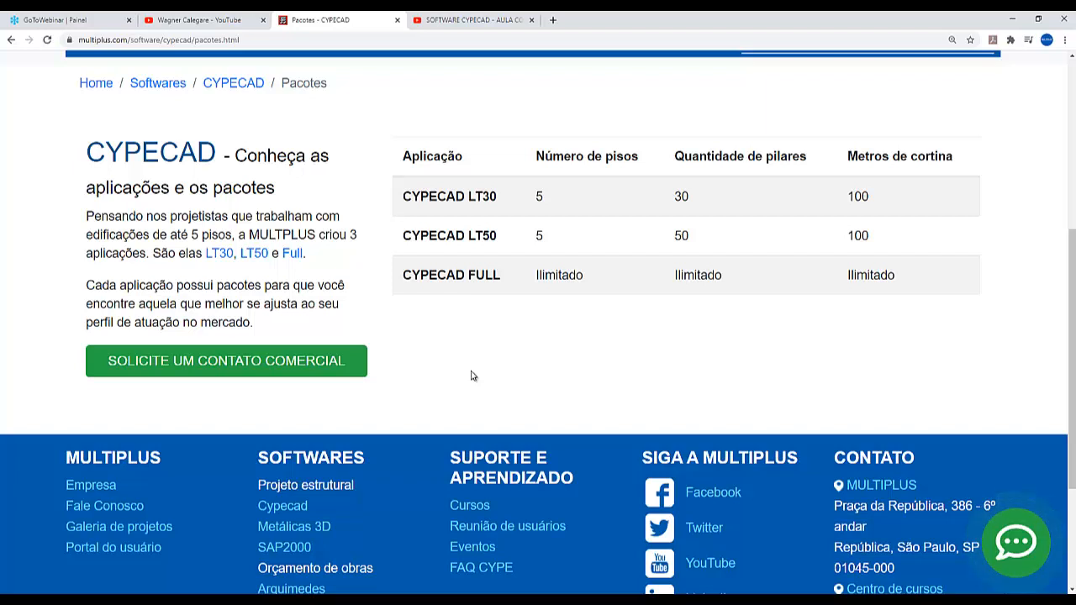
# Examine the floor and column limits of CYPECAD LT30 alongside the LT50 version.
pyautogui.click(445, 203)
pyautogui.click(681, 202)
pyautogui.click(542, 201)
pyautogui.click(540, 202)
pyautogui.click(540, 202)
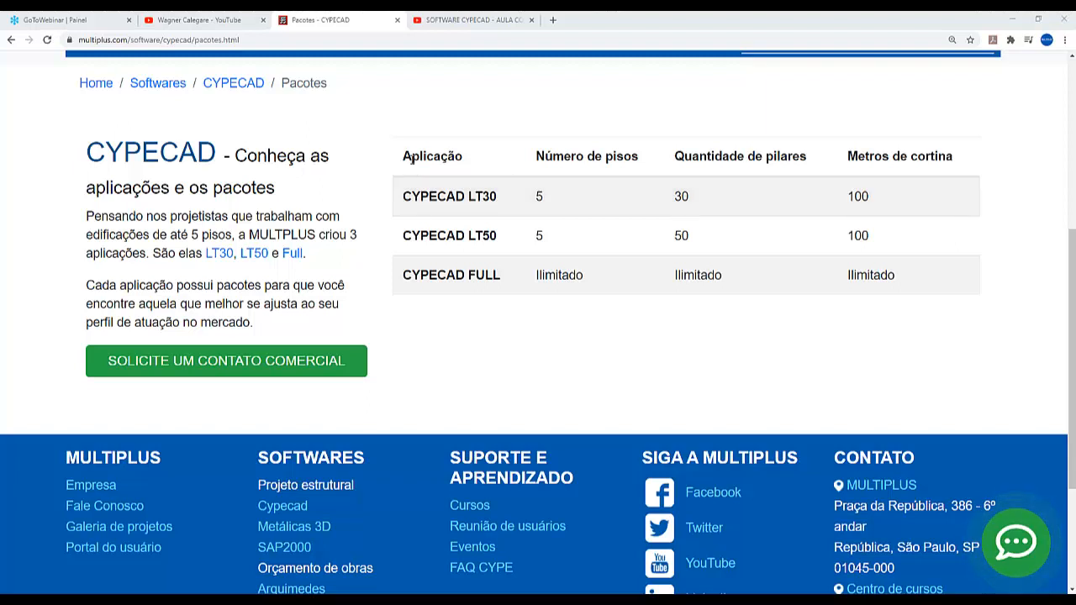
pyautogui.click(440, 200)
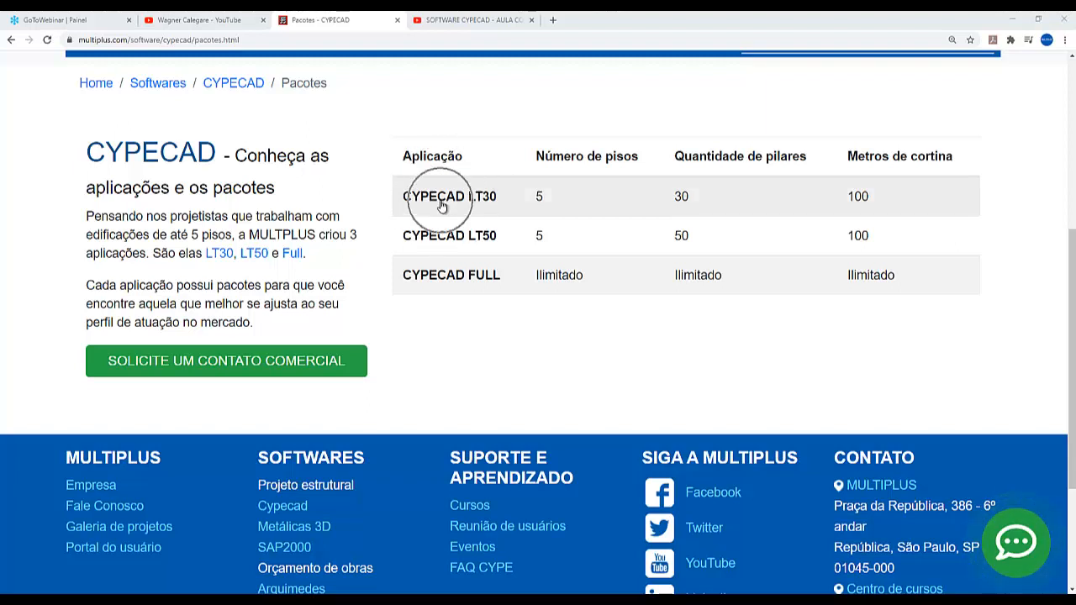
pyautogui.click(441, 239)
pyautogui.click(445, 221)
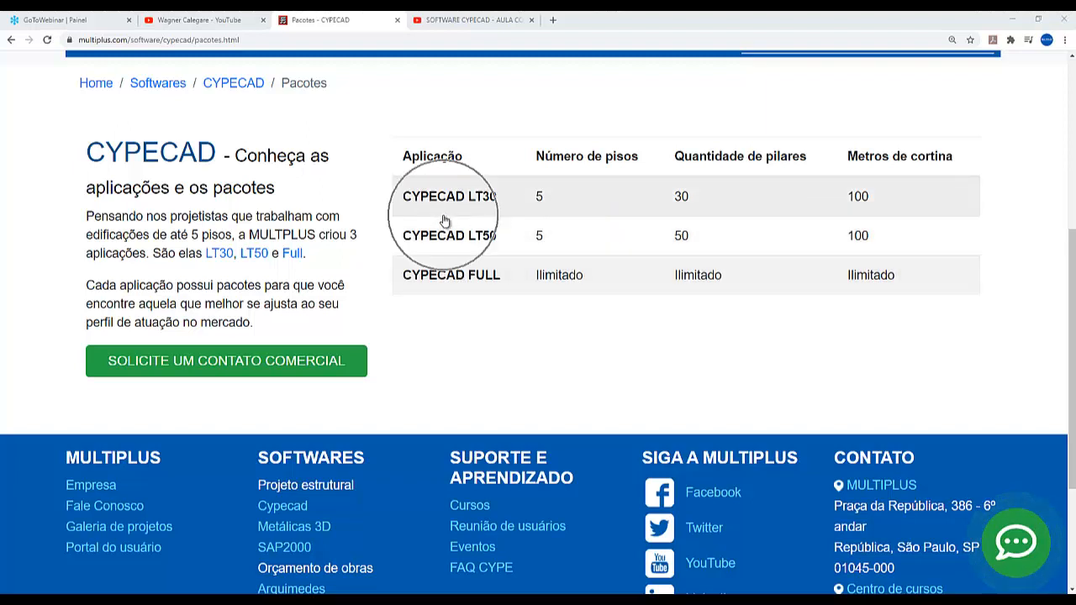
# Open the CYPECAD FULL packages page and read the package descriptions down to CYPECAD Full Completo.
pyautogui.click(445, 275)
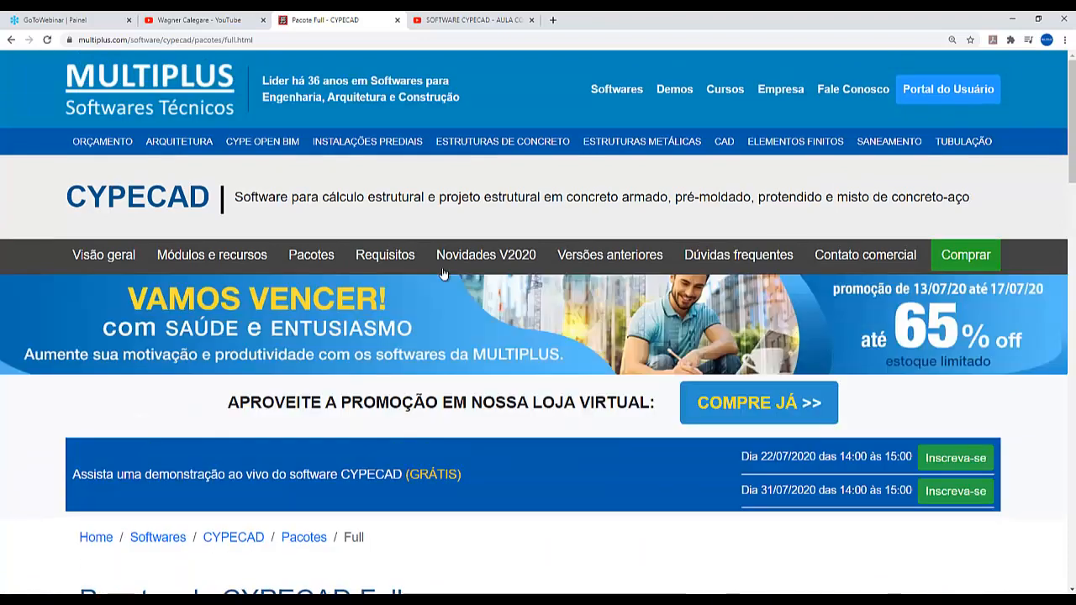
pyautogui.scroll(-1, 443, 274)
pyautogui.scroll(-2, 444, 274)
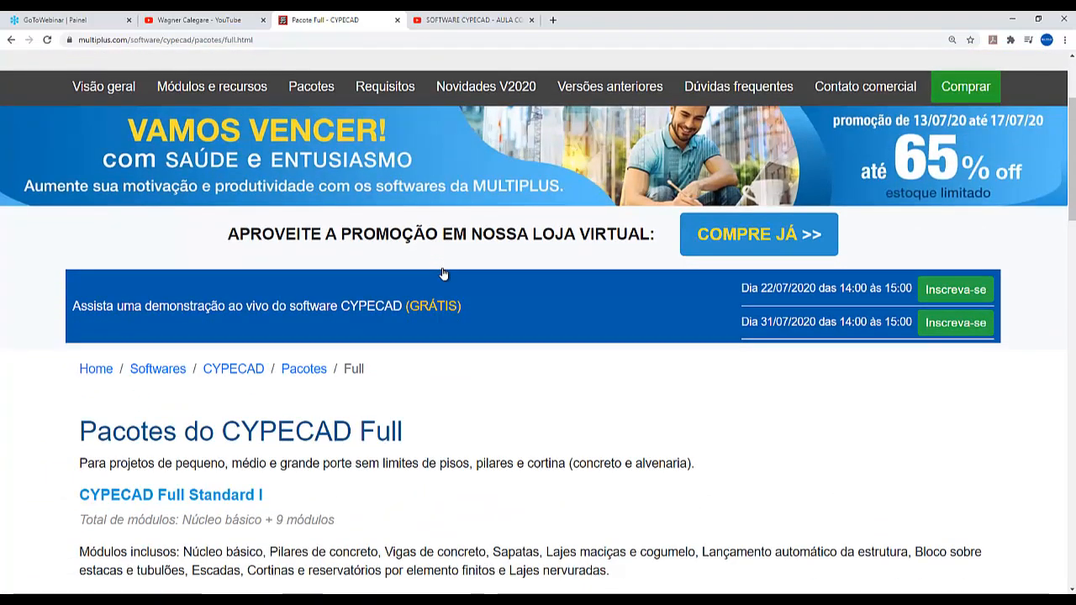
pyautogui.scroll(-1, 444, 274)
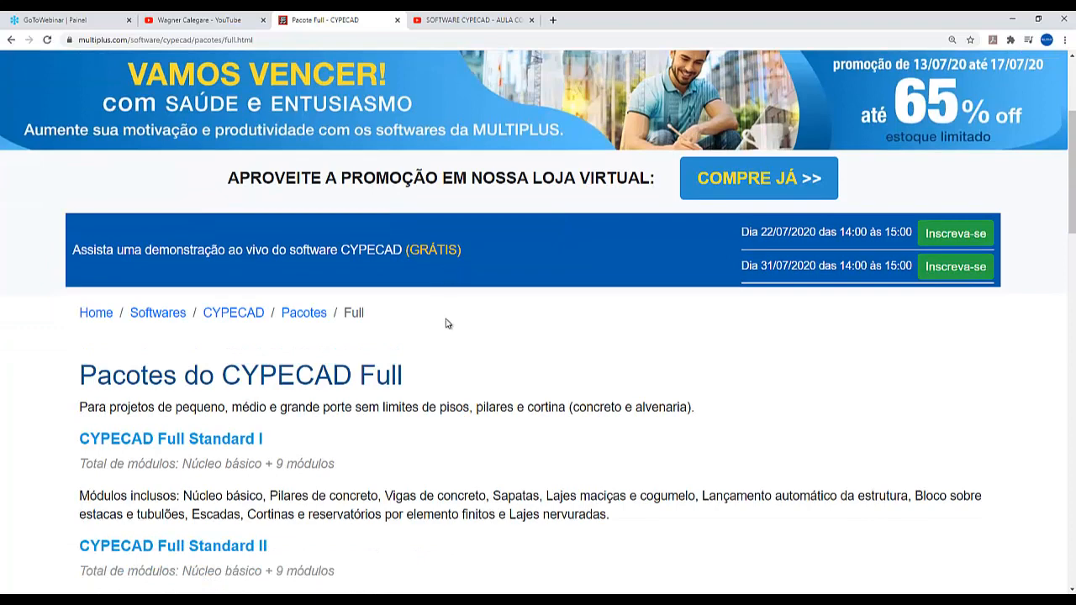
pyautogui.scroll(-3, 445, 323)
pyautogui.scroll(-3, 446, 323)
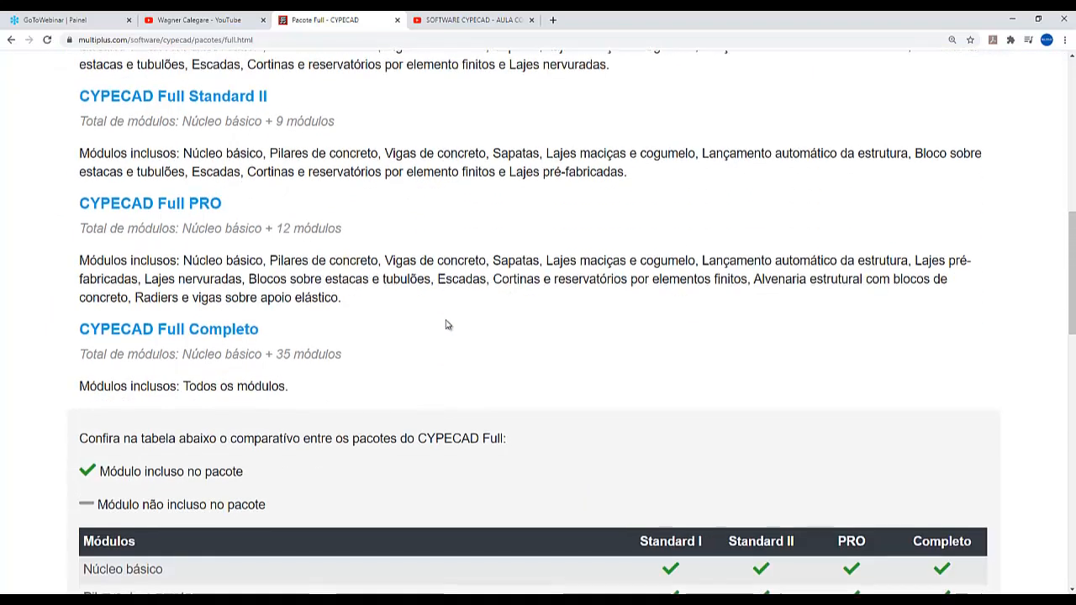
pyautogui.scroll(-1, 442, 321)
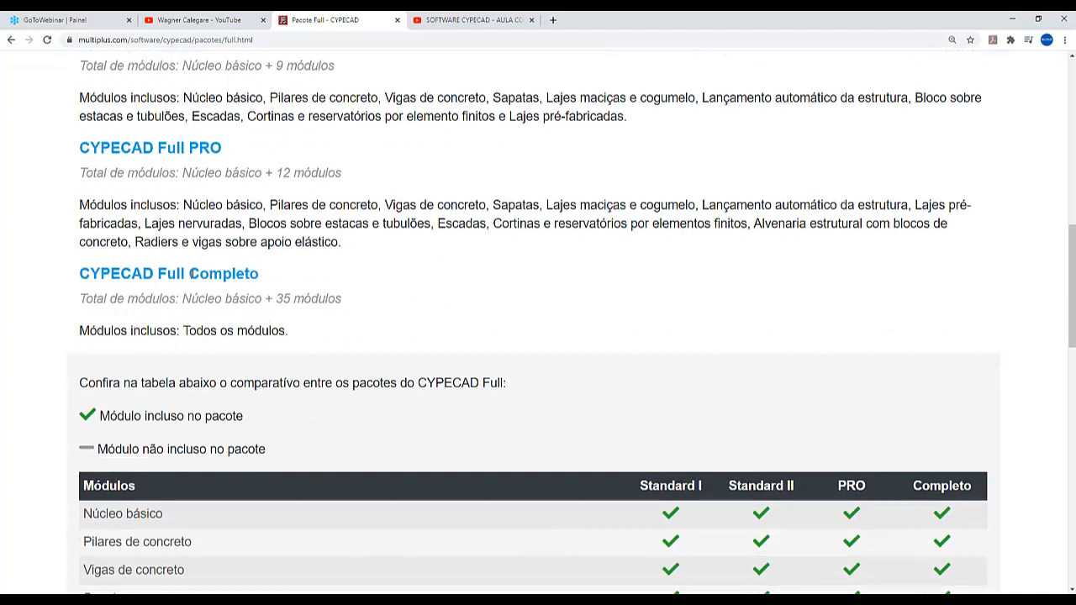
pyautogui.moveTo(188, 274); pyautogui.dragTo(263, 278)
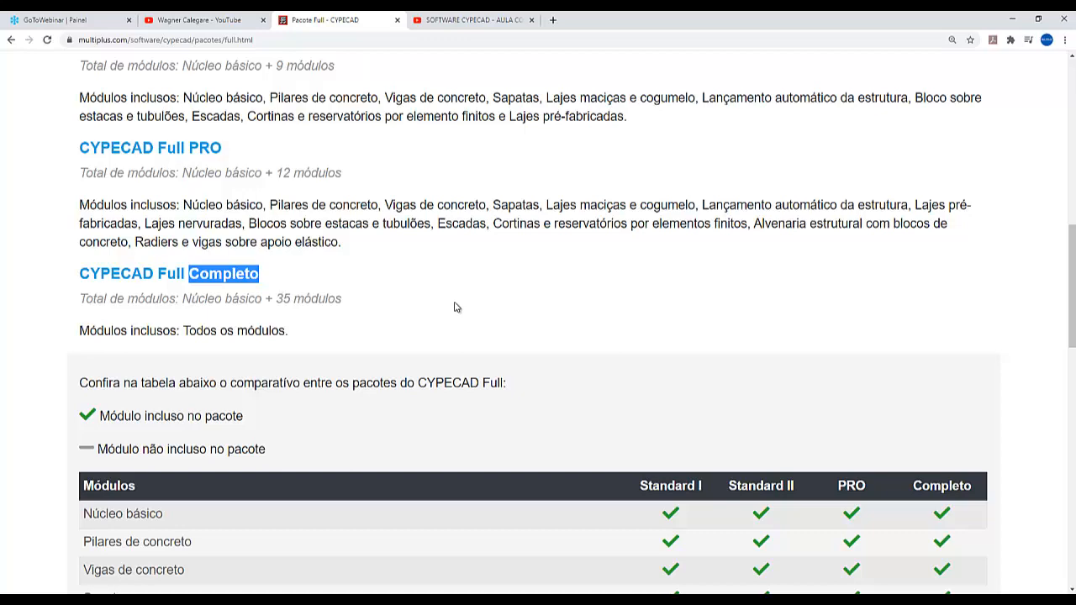
# Examine the module comparison table for the Standard I, Standard II, PRO and Completo packages.
pyautogui.scroll(-5, 454, 307)
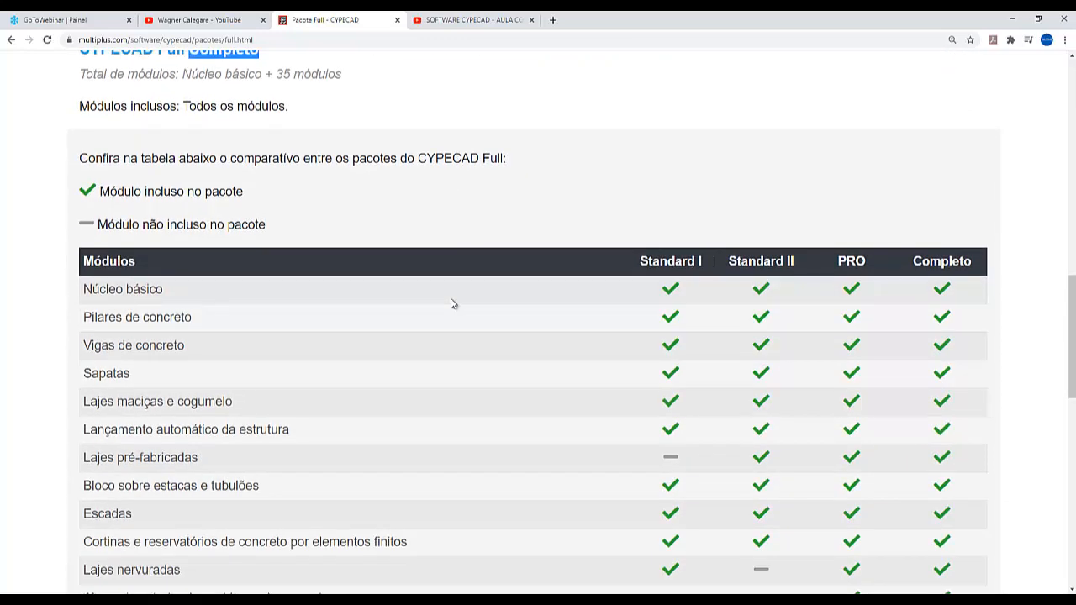
pyautogui.scroll(-4, 452, 305)
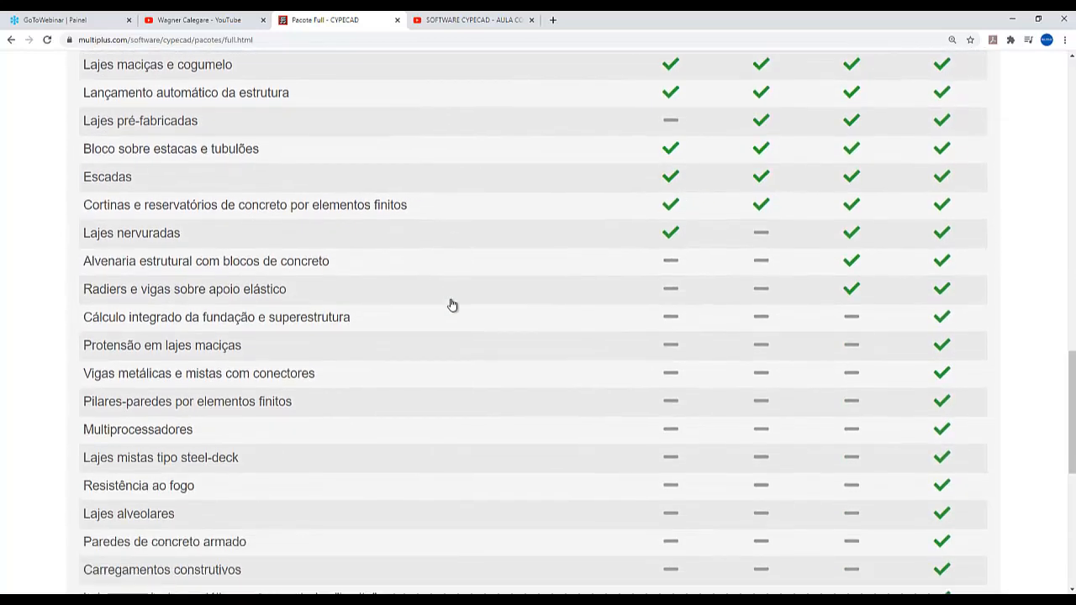
pyautogui.scroll(-3, 452, 305)
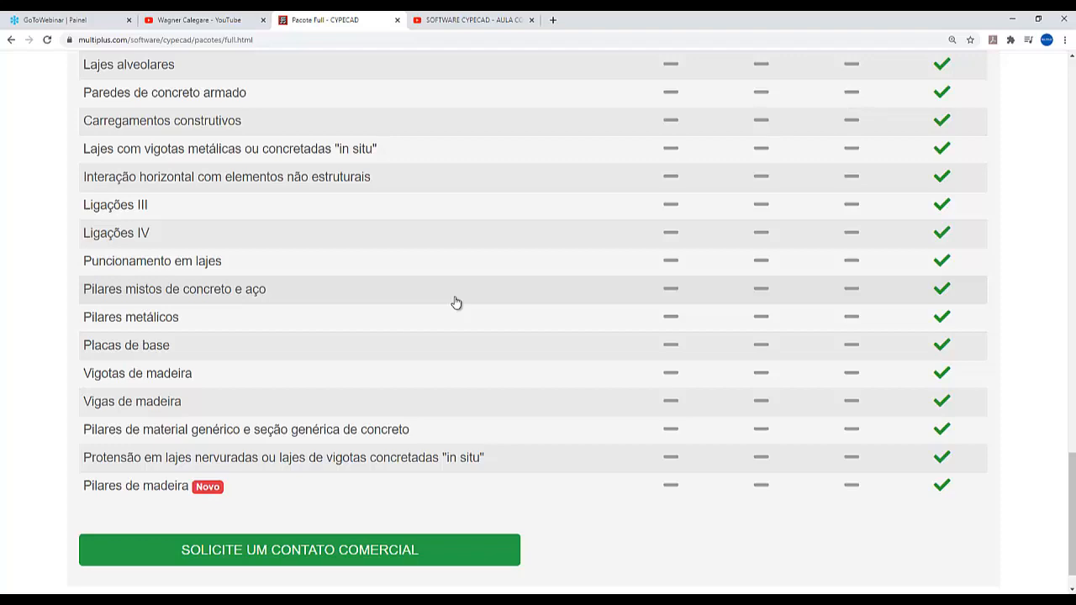
pyautogui.scroll(12, 455, 302)
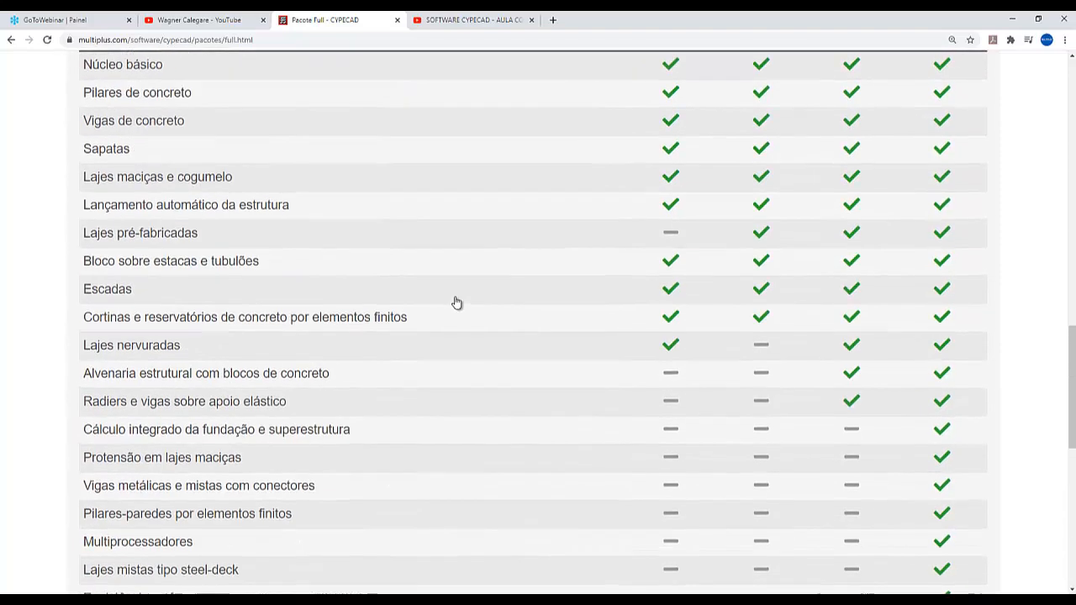
pyautogui.scroll(3, 456, 303)
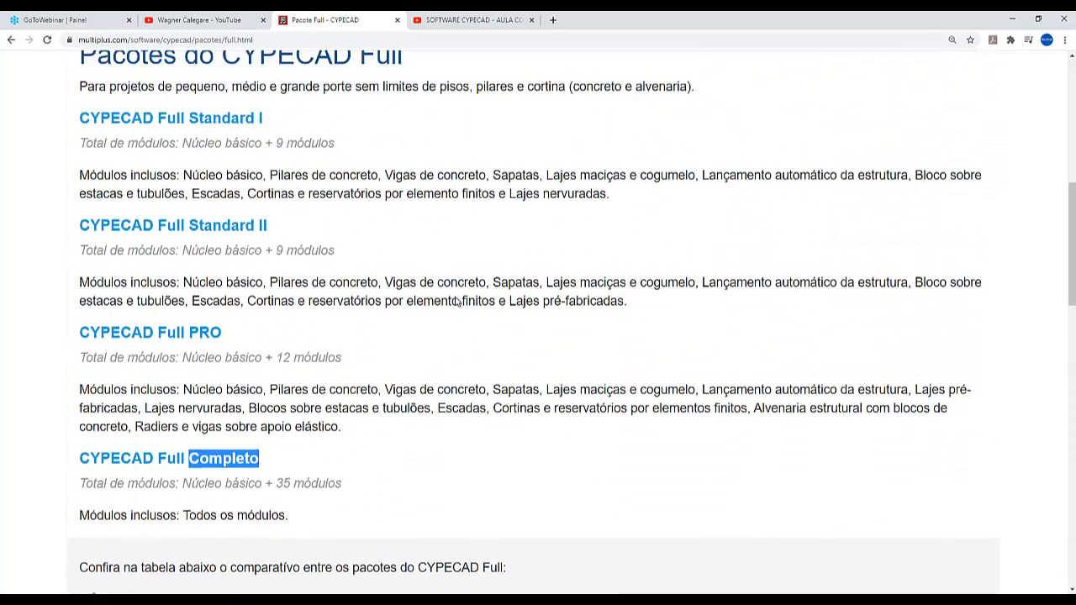
# Return to the Pacotes page and review the LT30, LT50 and FULL rows again.
pyautogui.click(11, 40)
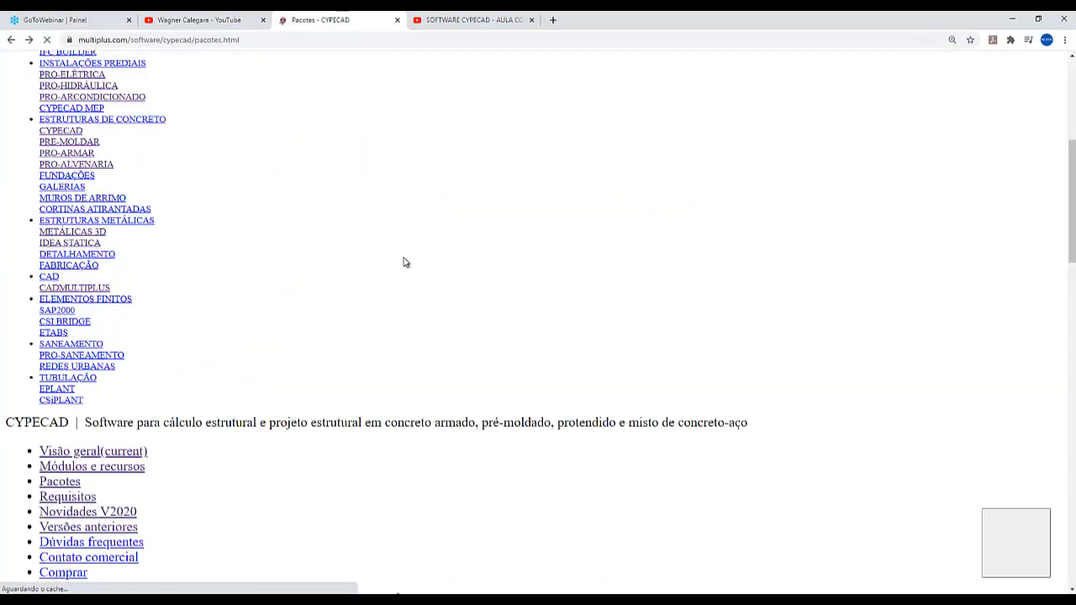
pyautogui.scroll(1, 410, 263)
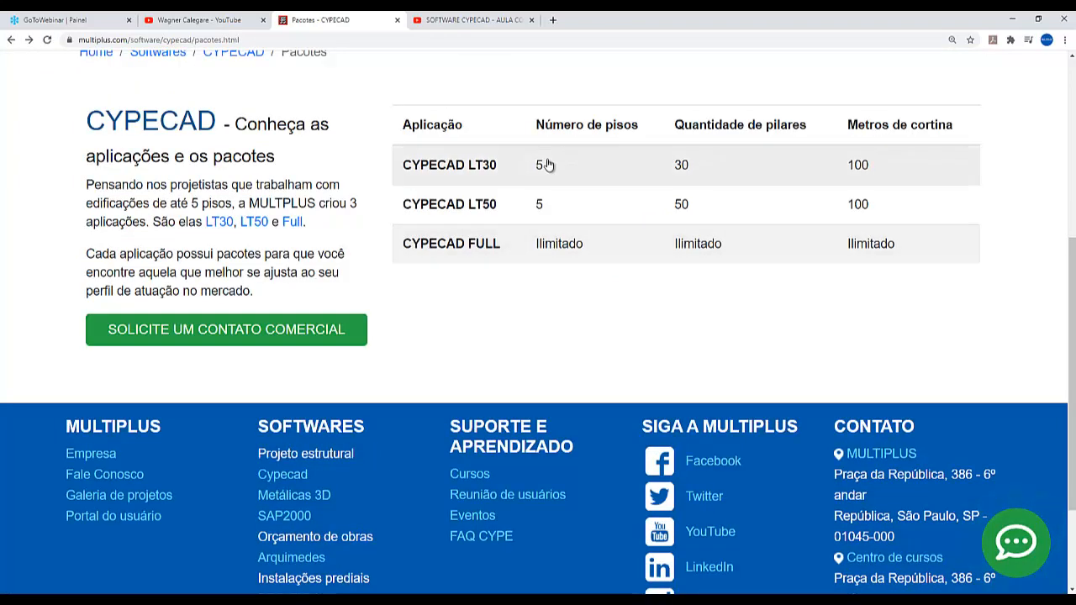
pyautogui.press('ctrl')
pyautogui.press('ctrl')
pyautogui.press('ctrl')
pyautogui.press('ctrl')
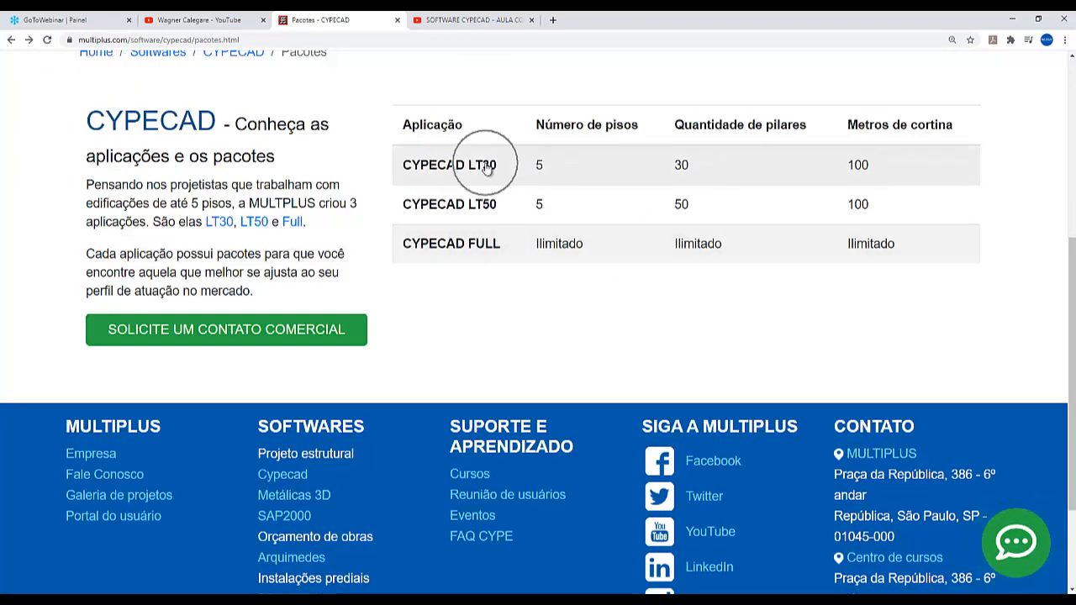
pyautogui.press('ctrl')
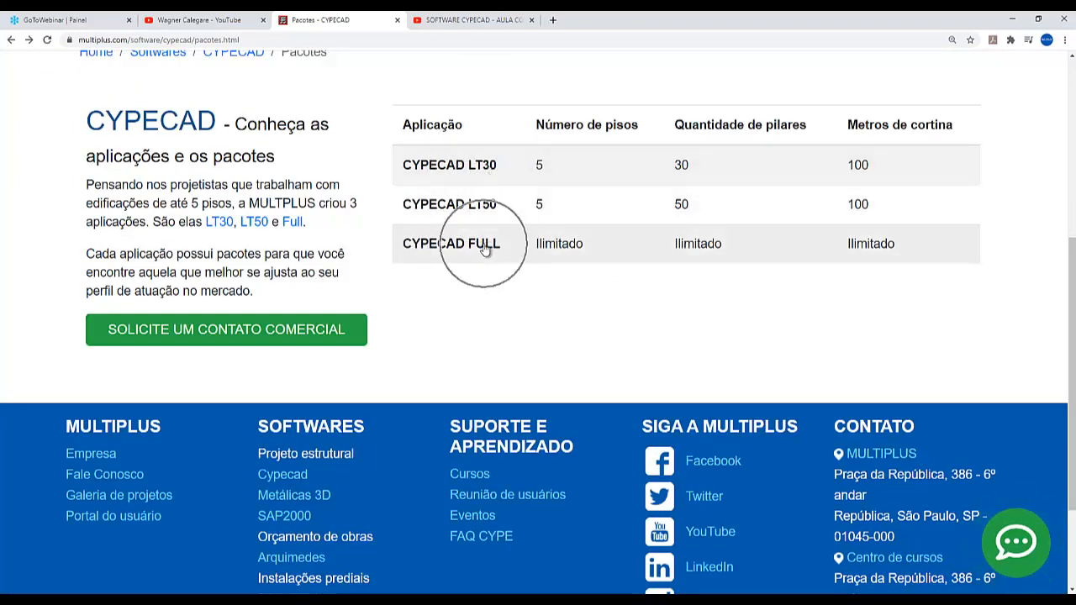
pyautogui.scroll(1, 534, 282)
pyautogui.scroll(1, 545, 287)
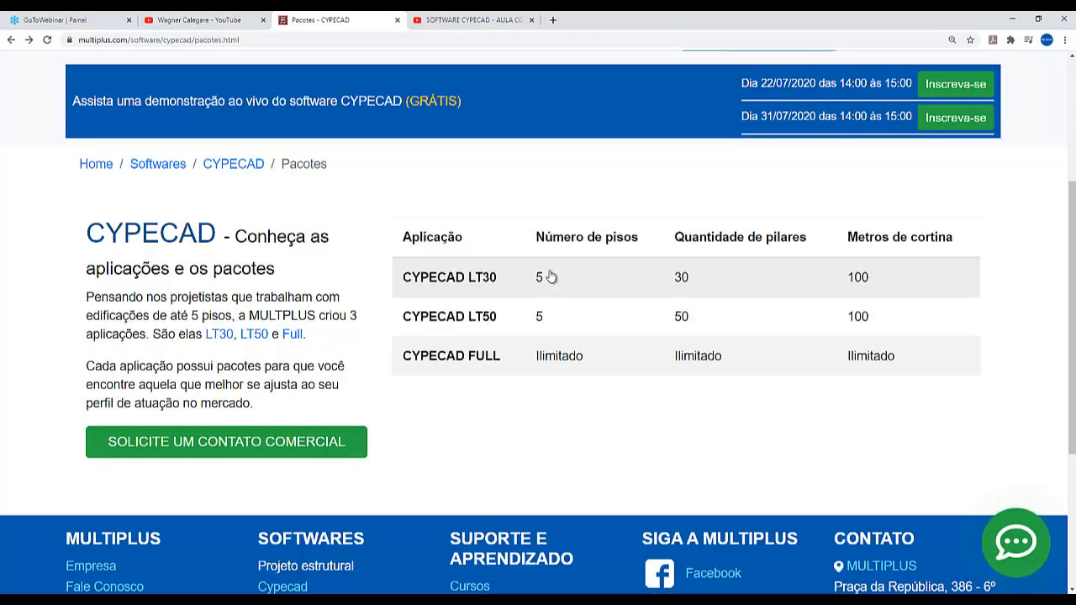
# Minimize the browser and locate the Arquivos_dwg_CYPECAD archive on the desktop.
pyautogui.click(1009, 21)
pyautogui.click(1008, 20)
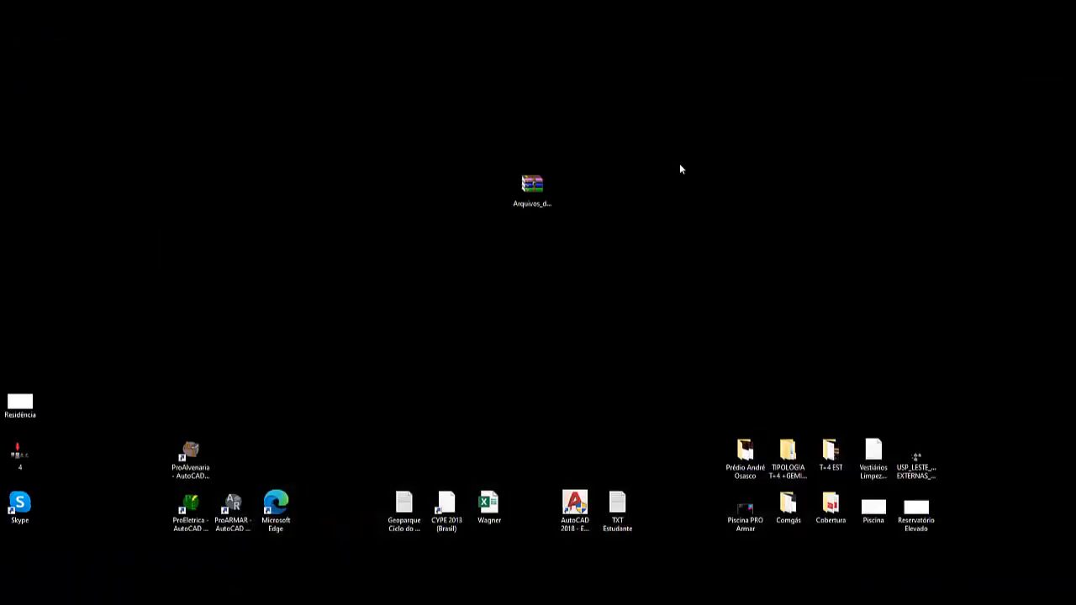
pyautogui.click(539, 193)
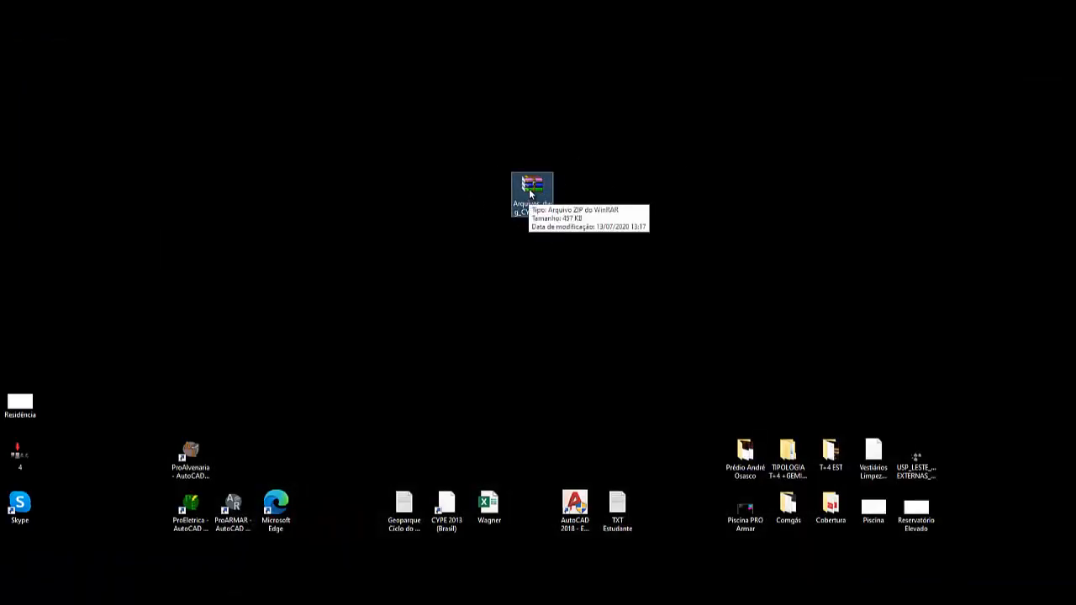
pyautogui.doubleClick(529, 189)
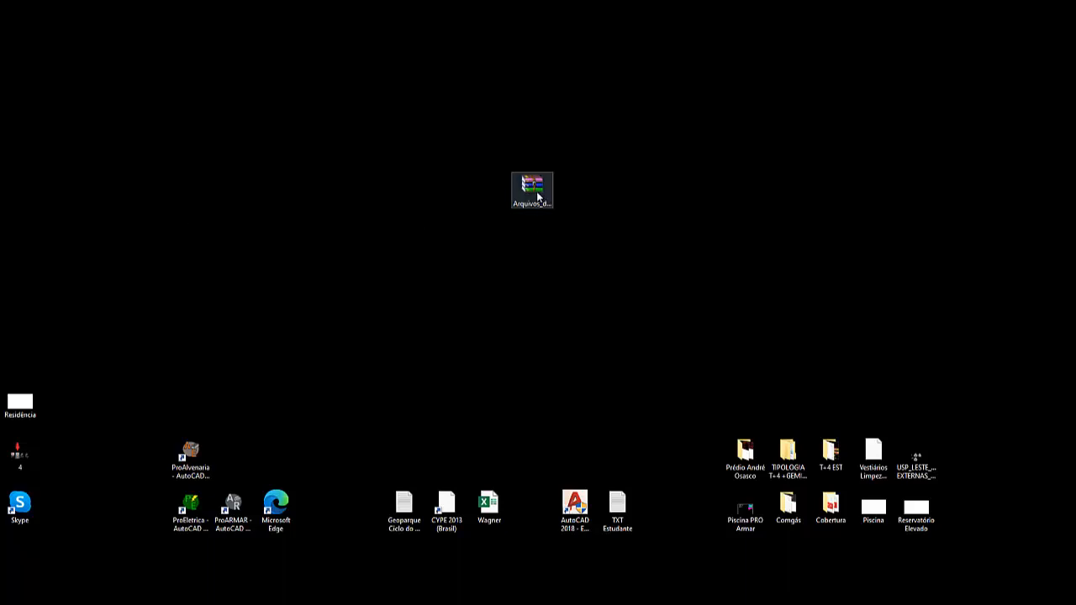
pyautogui.press('ctrl')
pyautogui.press('ctrl')
pyautogui.press('ctrl')
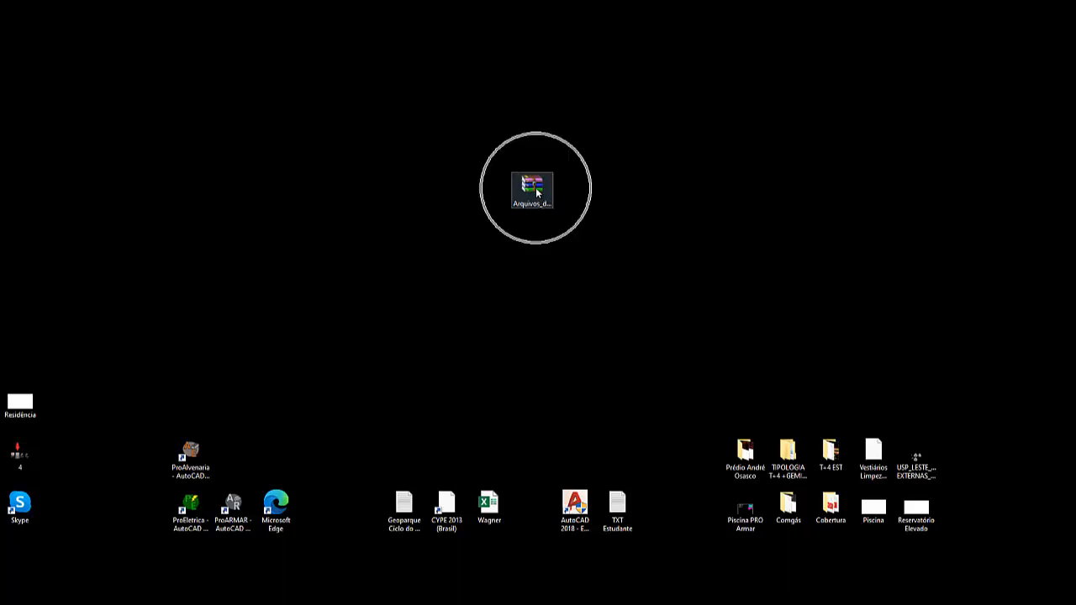
pyautogui.press('ctrl')
pyautogui.press('ctrl')
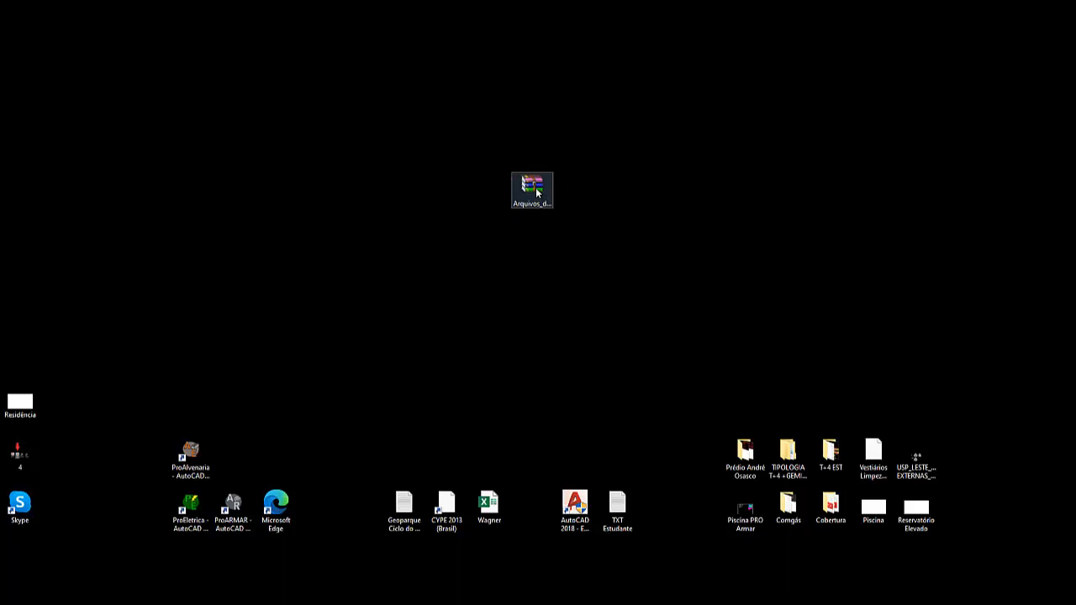
# Examine the general properties of the Arquivos_dwg_CYPECAD archive and close them without changes.
pyautogui.rightClick(533, 184)
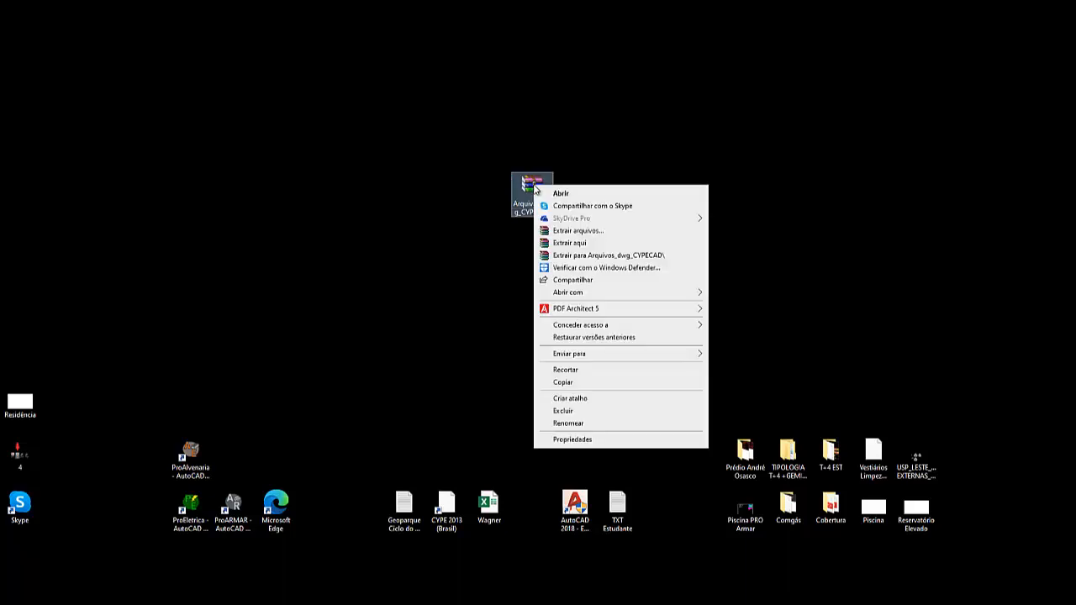
pyautogui.click(572, 441)
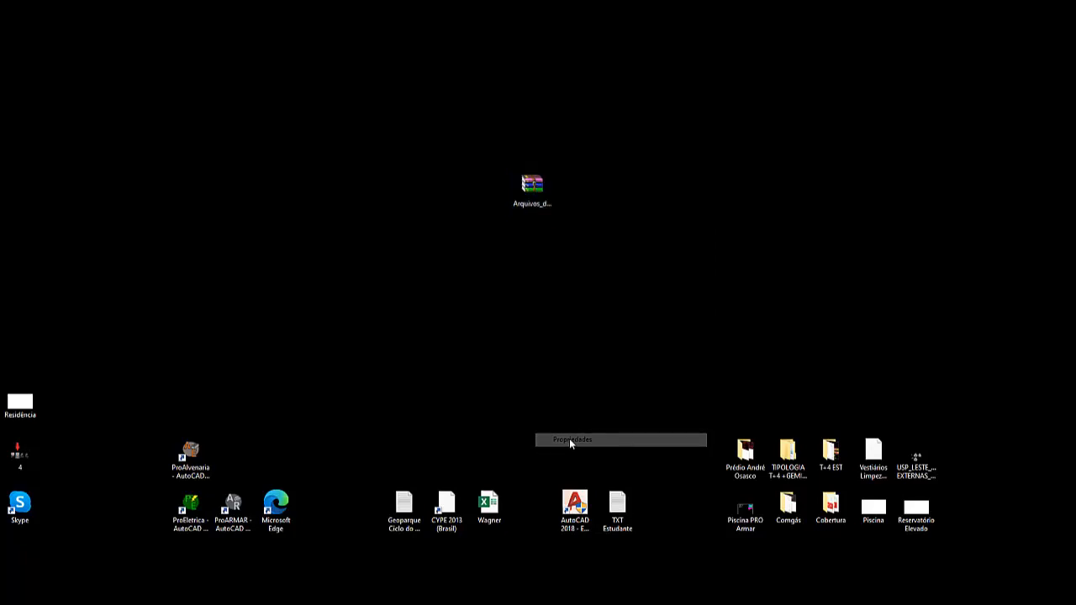
pyautogui.moveTo(617, 195); pyautogui.dragTo(667, 80)
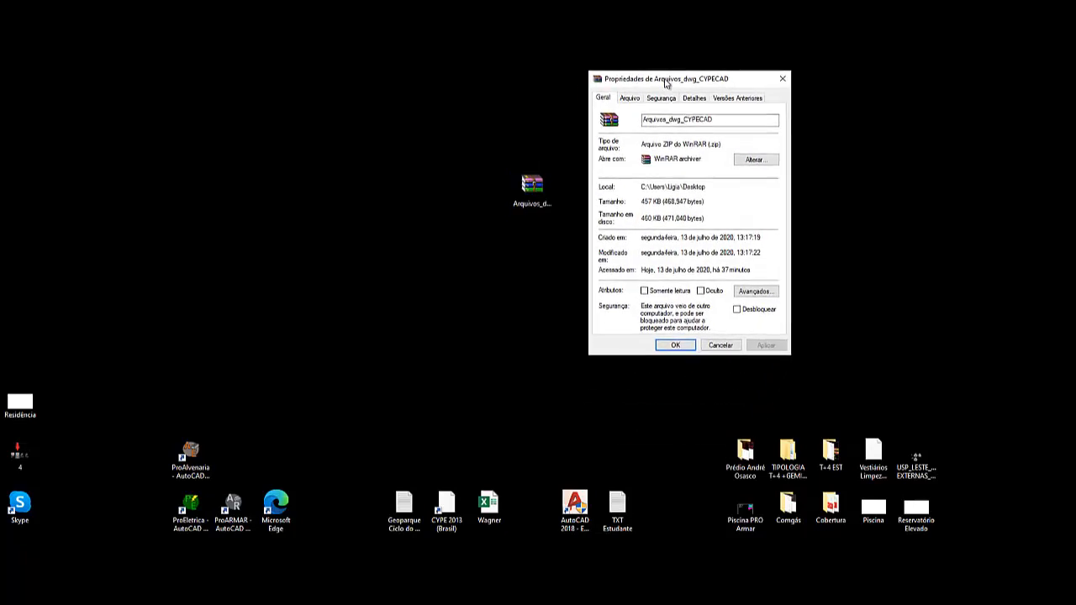
pyautogui.click(534, 186)
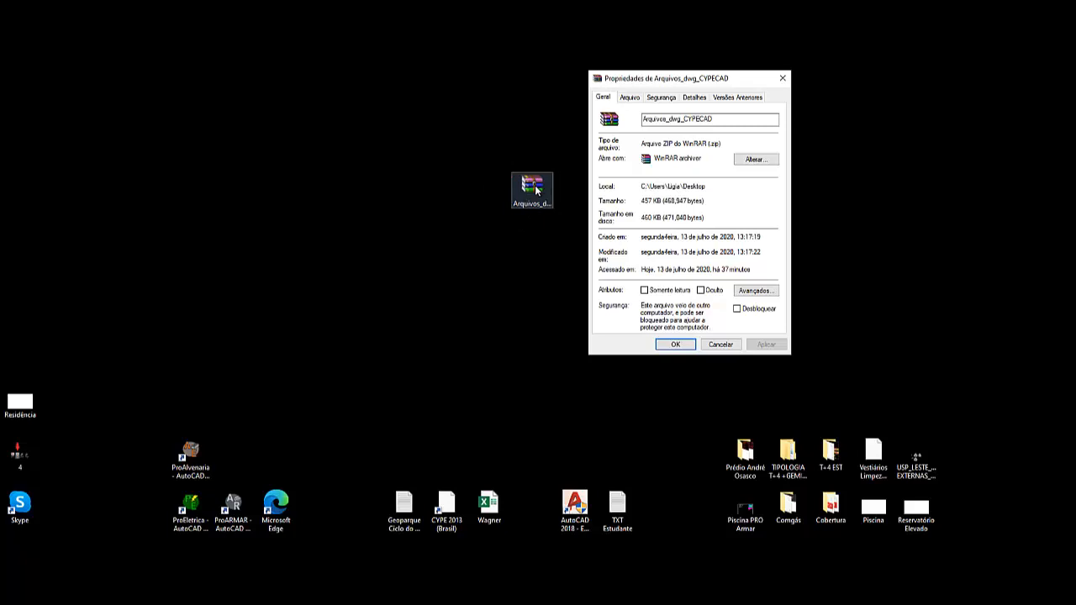
pyautogui.click(605, 97)
pyautogui.click(721, 351)
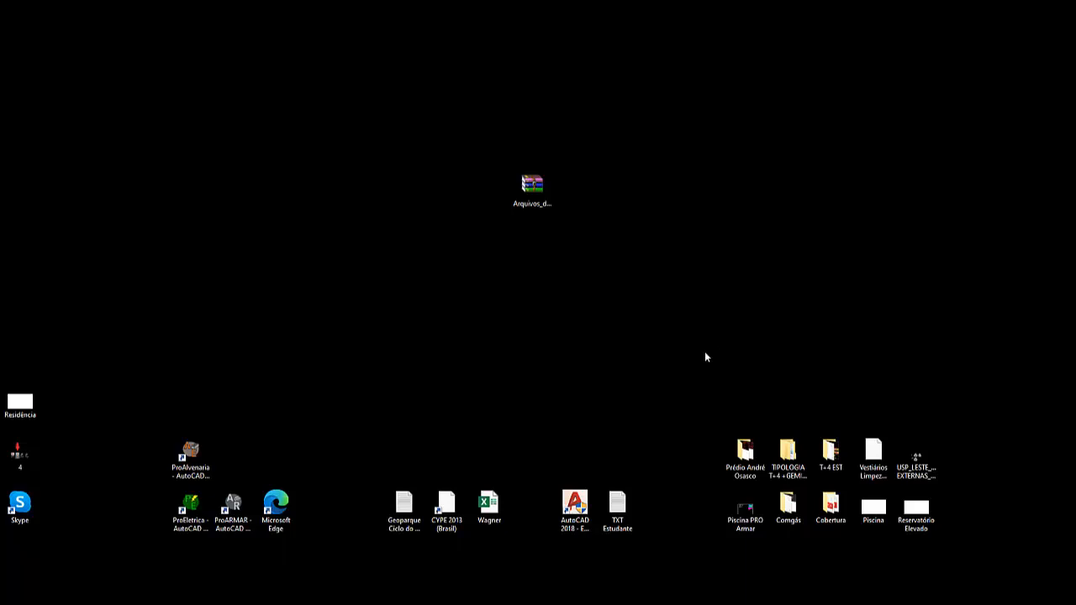
# Unblock the Arquivos_dwg_CYPECAD archive in its properties and apply the change.
pyautogui.click(532, 186)
pyautogui.click(531, 186)
pyautogui.rightClick(530, 185)
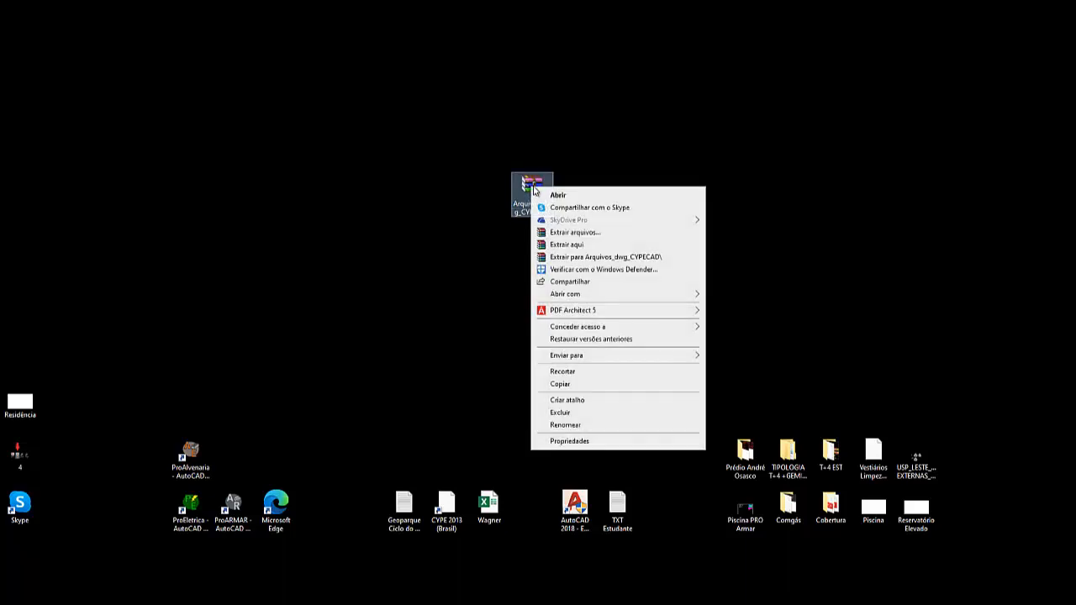
pyautogui.click(569, 441)
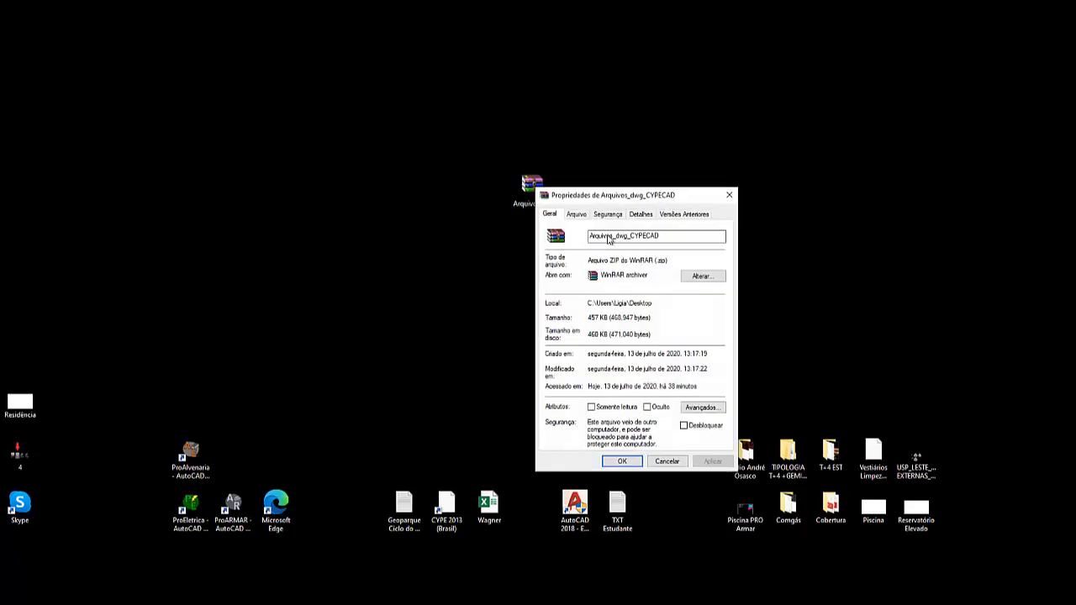
pyautogui.moveTo(618, 190); pyautogui.dragTo(663, 91)
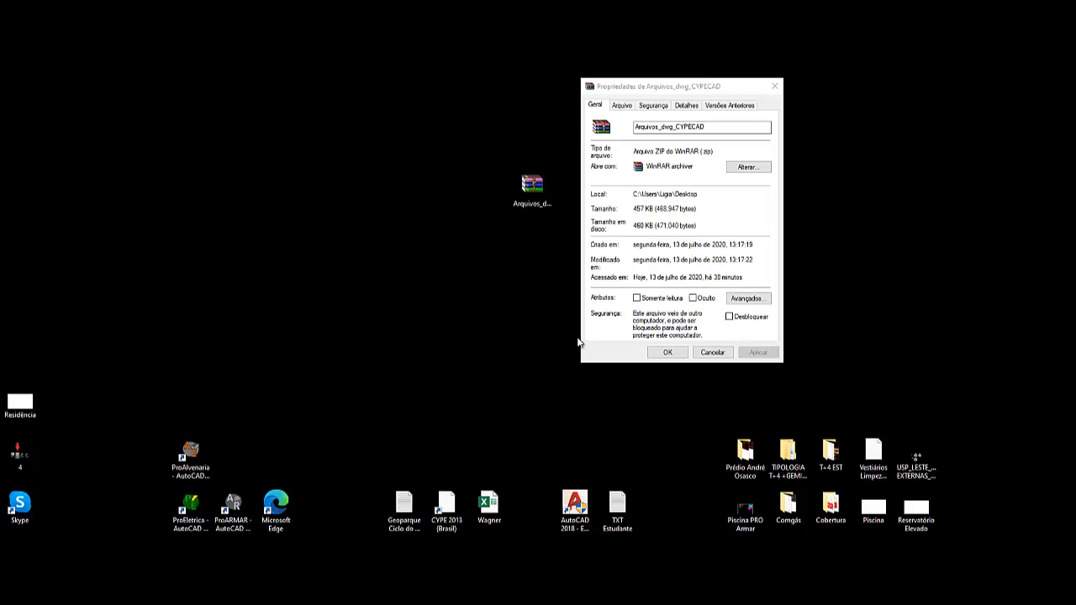
pyautogui.press('ctrl')
pyautogui.click(749, 318)
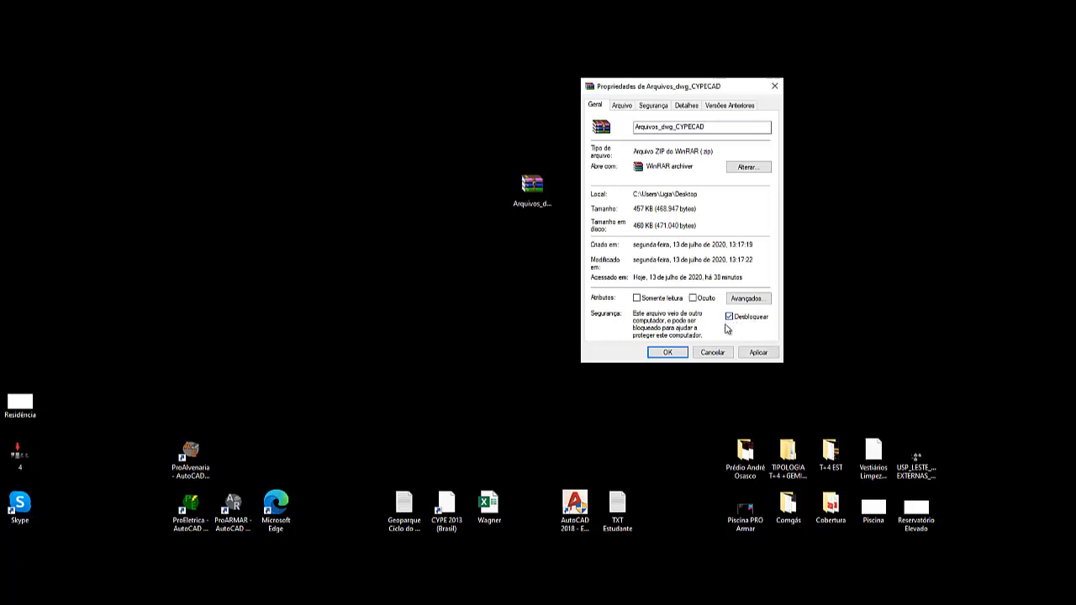
pyautogui.press('ctrl')
pyautogui.press('ctrl')
pyautogui.click(759, 352)
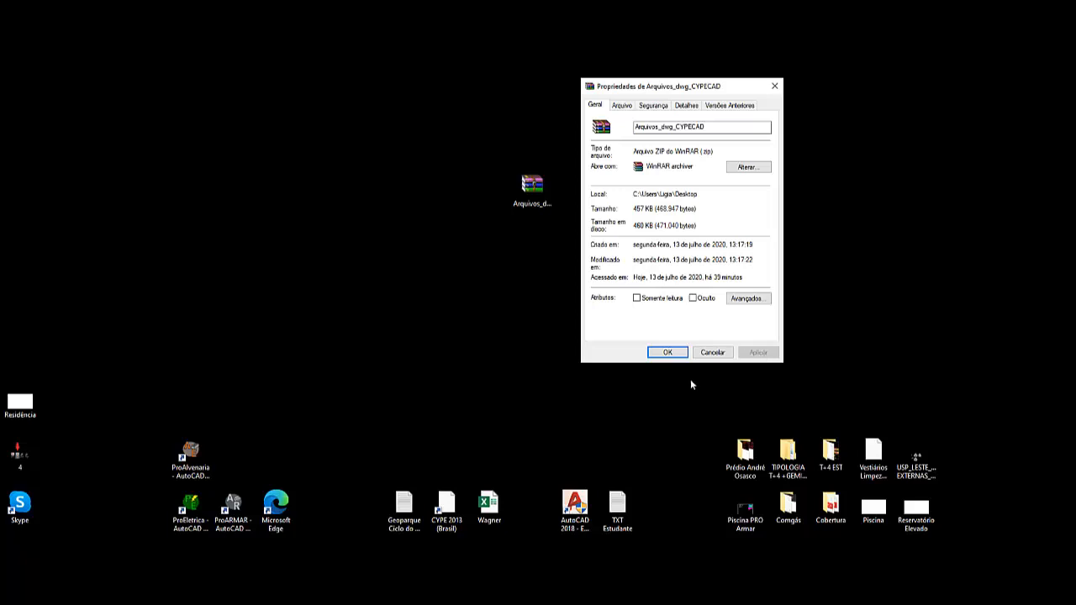
pyautogui.click(667, 352)
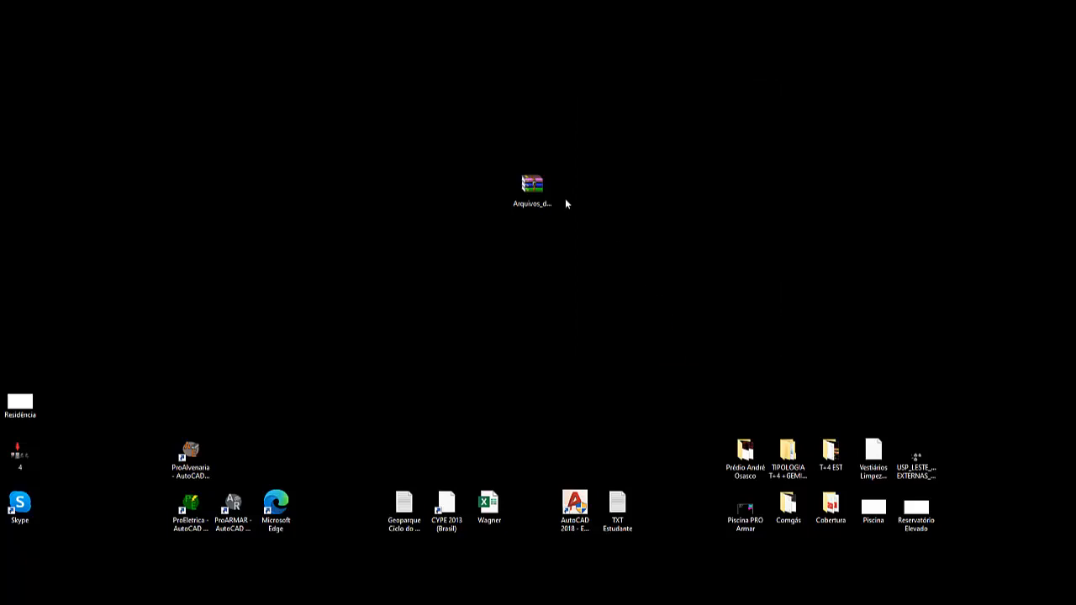
# Extract the Arquivos_dwg_CYPECAD archive directly onto the desktop and place the extracted folder just below the archive.
pyautogui.rightClick(531, 191)
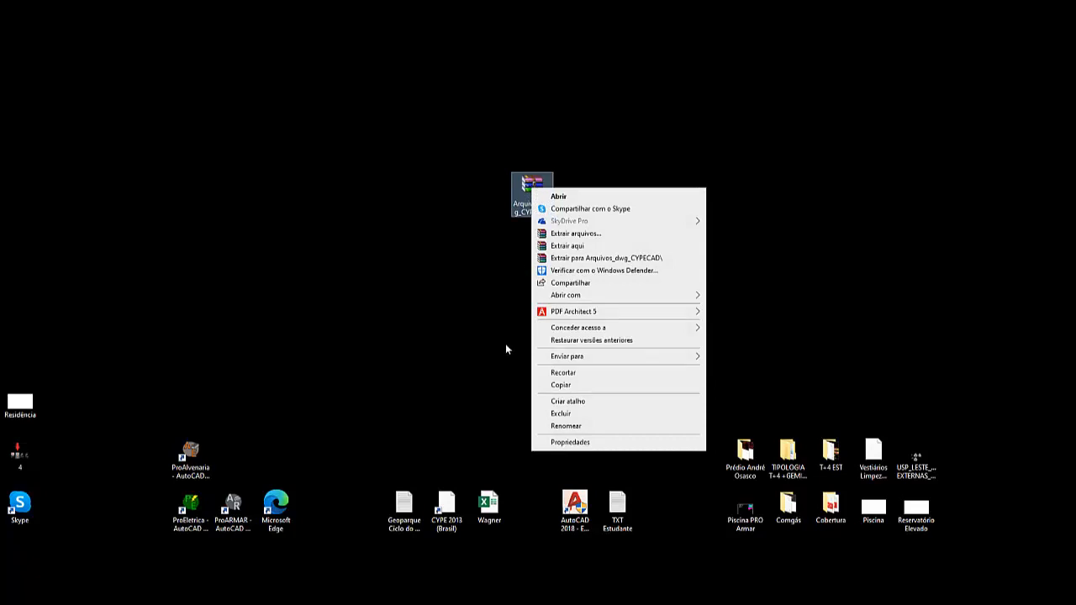
pyautogui.click(579, 246)
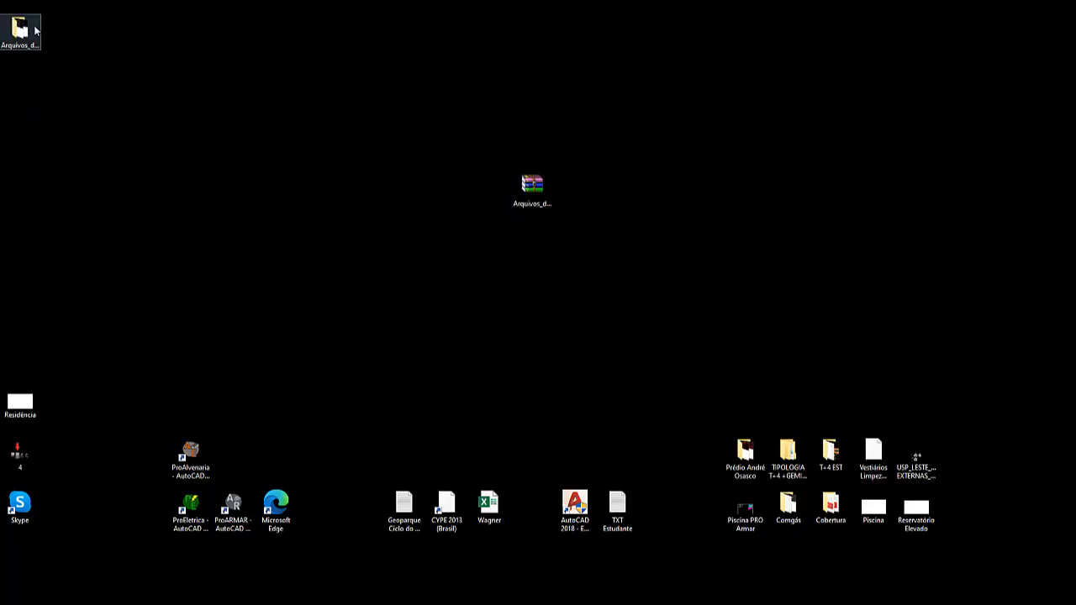
pyautogui.moveTo(35, 30); pyautogui.dragTo(530, 252)
pyautogui.click(699, 301)
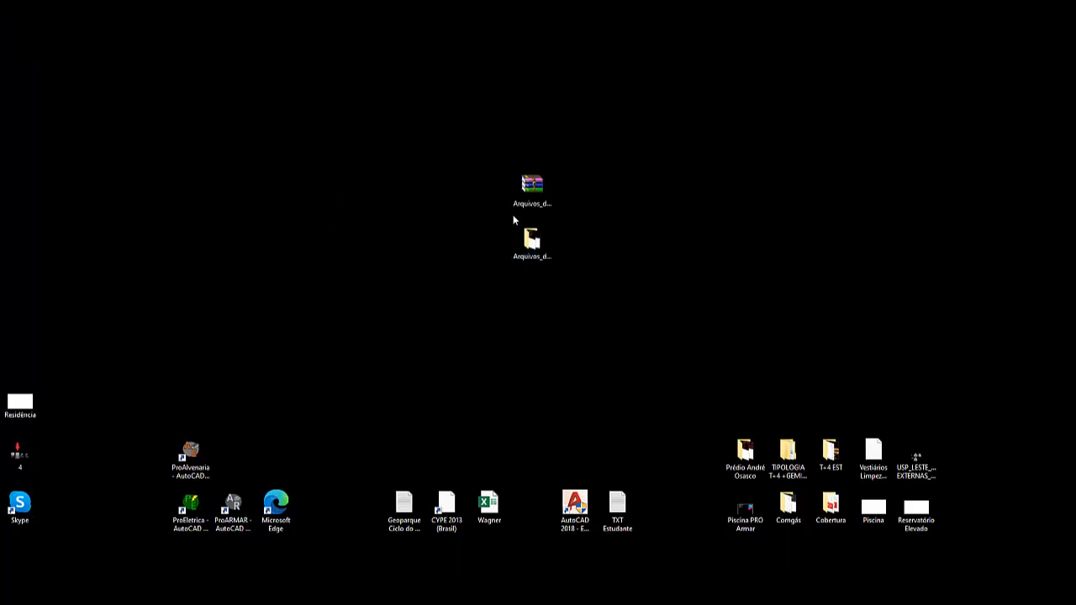
# Open the extracted Arquivos_dwg_CYPECAD folder and look over the terreo, subsolo_garagem, cobertura and 1_andar drawings.
pyautogui.doubleClick(532, 238)
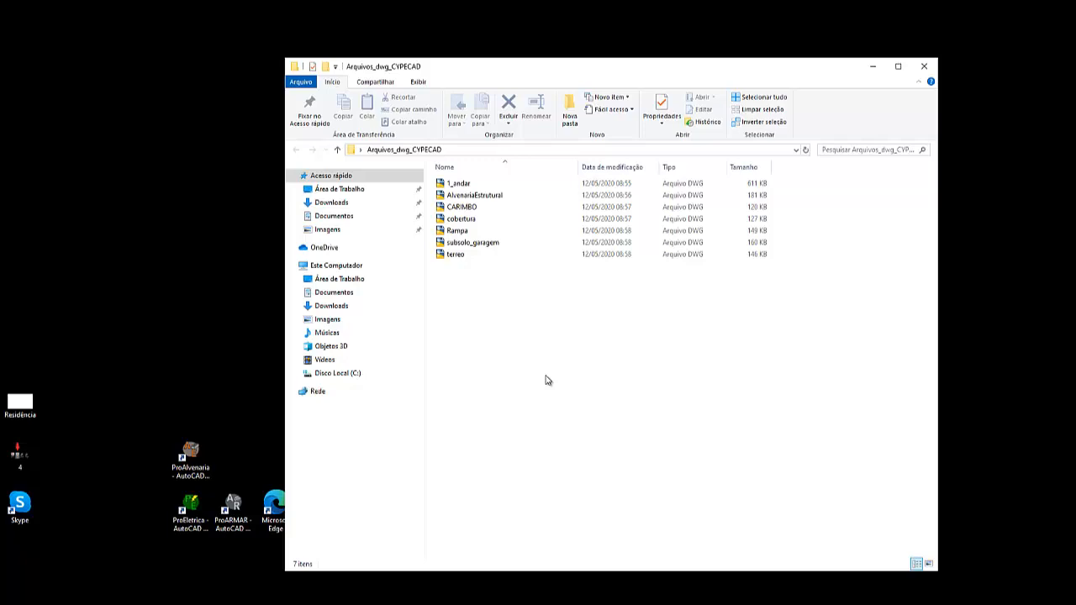
pyautogui.click(456, 259)
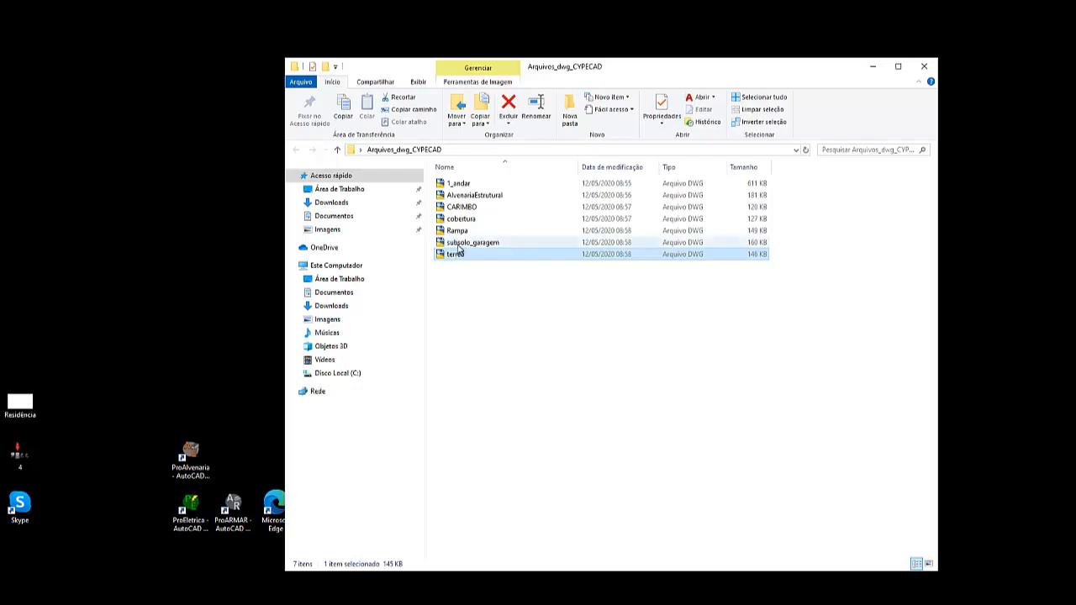
pyautogui.click(458, 244)
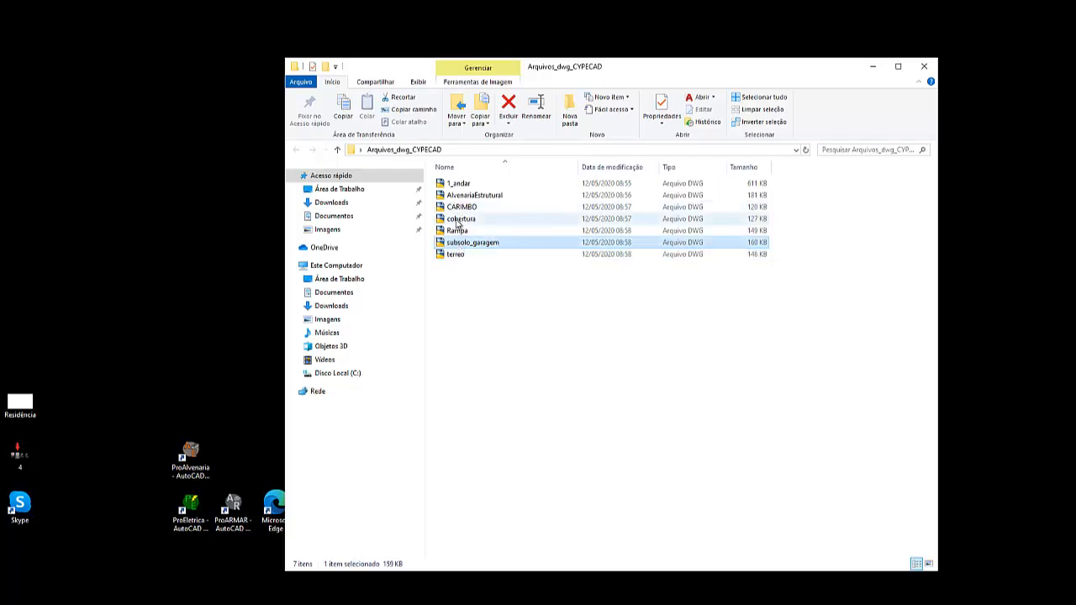
pyautogui.click(458, 221)
pyautogui.click(469, 184)
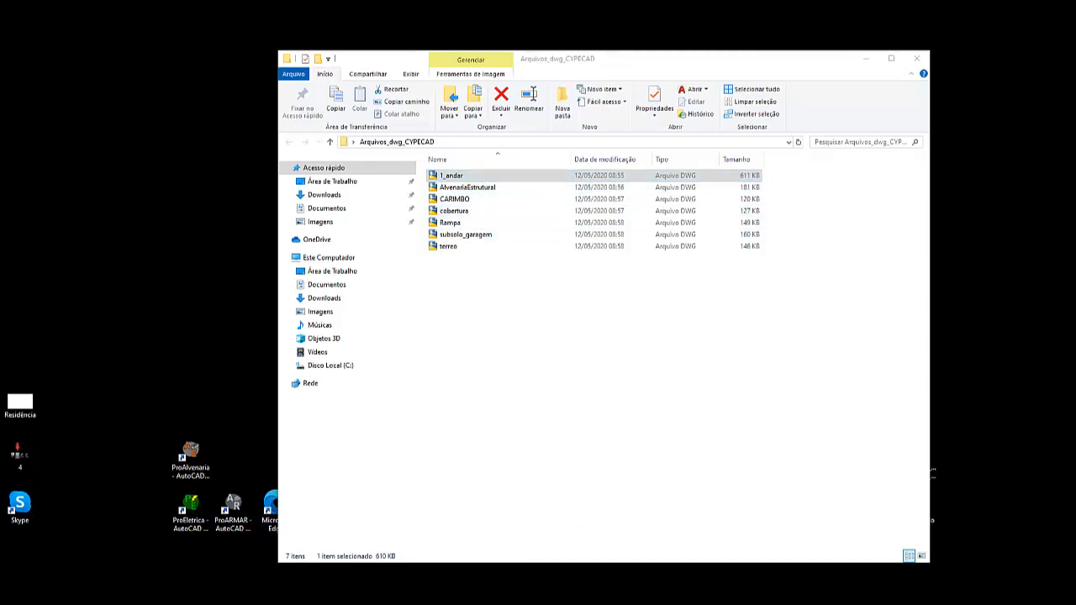
# Switch to the Notepad file "Possibilidades de introdução de obras CYPE 3D" and enlarge its window.
pyautogui.moveTo(517, 599)
pyautogui.click(539, 566)
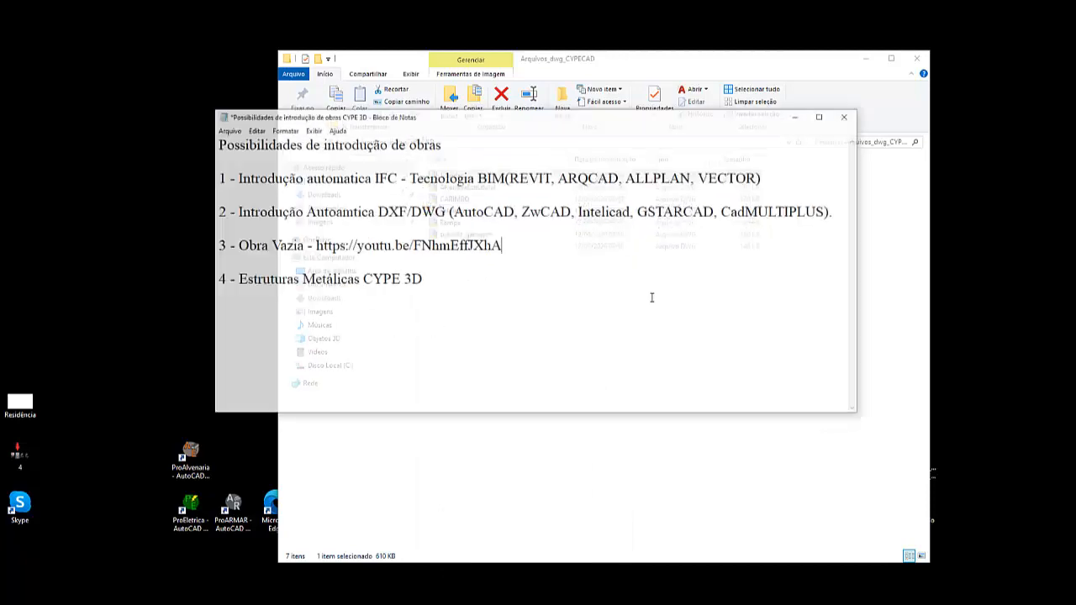
pyautogui.moveTo(593, 100); pyautogui.dragTo(565, 45)
pyautogui.moveTo(833, 346); pyautogui.dragTo(916, 567)
pyautogui.moveTo(946, 570); pyautogui.dragTo(947, 570)
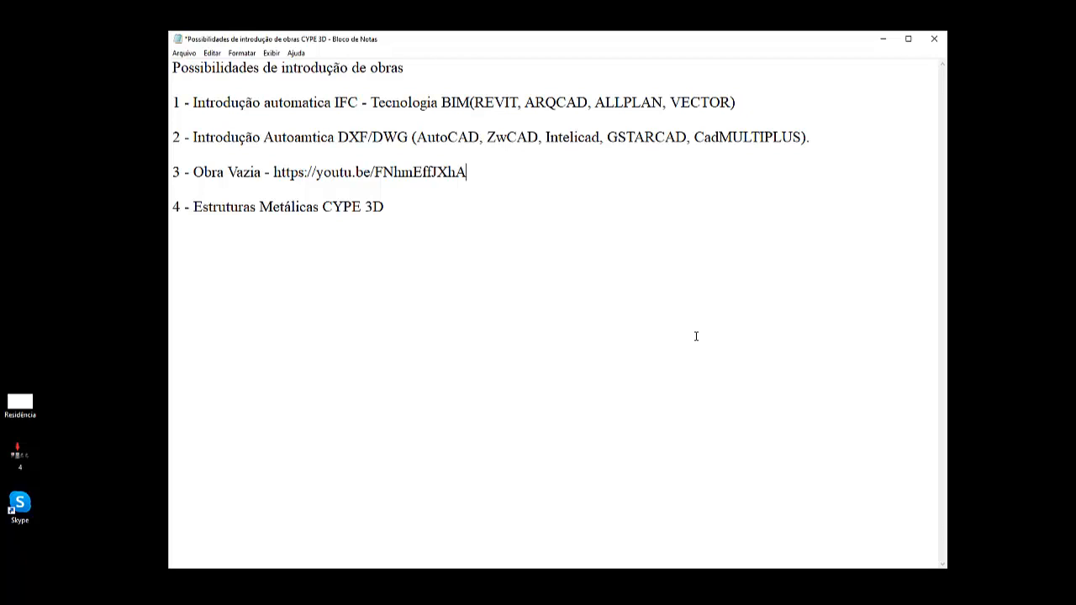
# Correct the misspelled word in item 2 of the notes to "Automatica".
pyautogui.click(313, 137)
pyautogui.press('BackSpace')
pyautogui.press('BackSpace')
pyautogui.write('MAT')
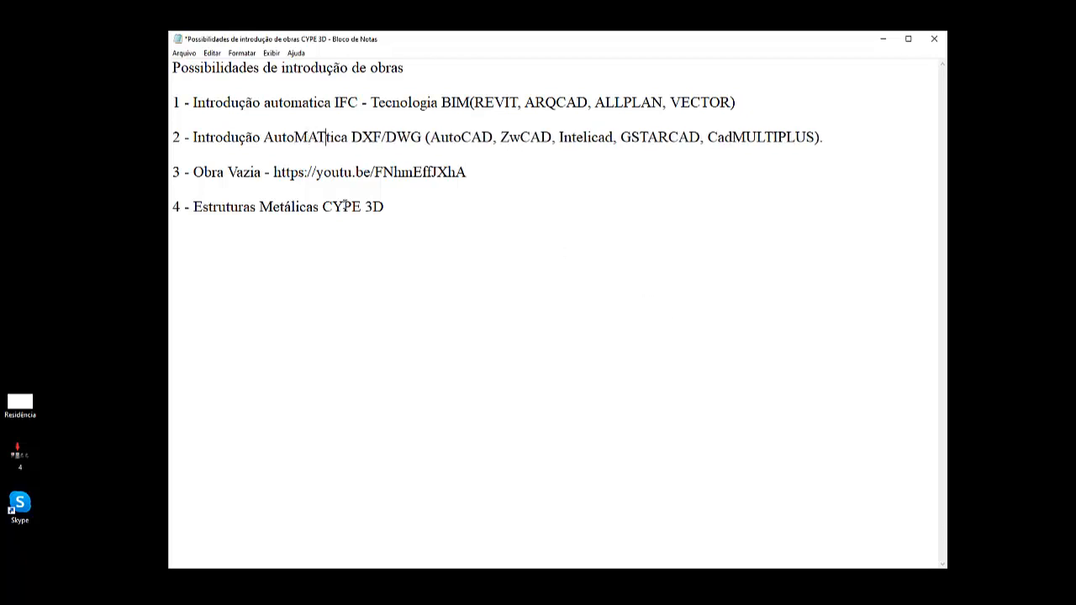
pyautogui.press('BackSpace')
pyautogui.press('BackSpace')
pyautogui.press('BackSpace')
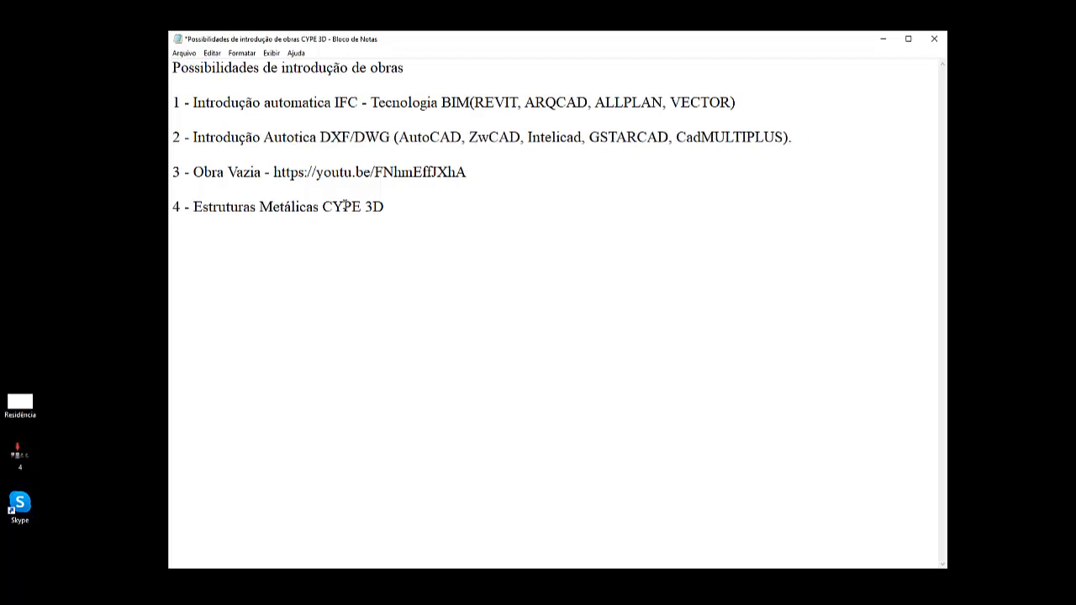
pyautogui.write('ma')
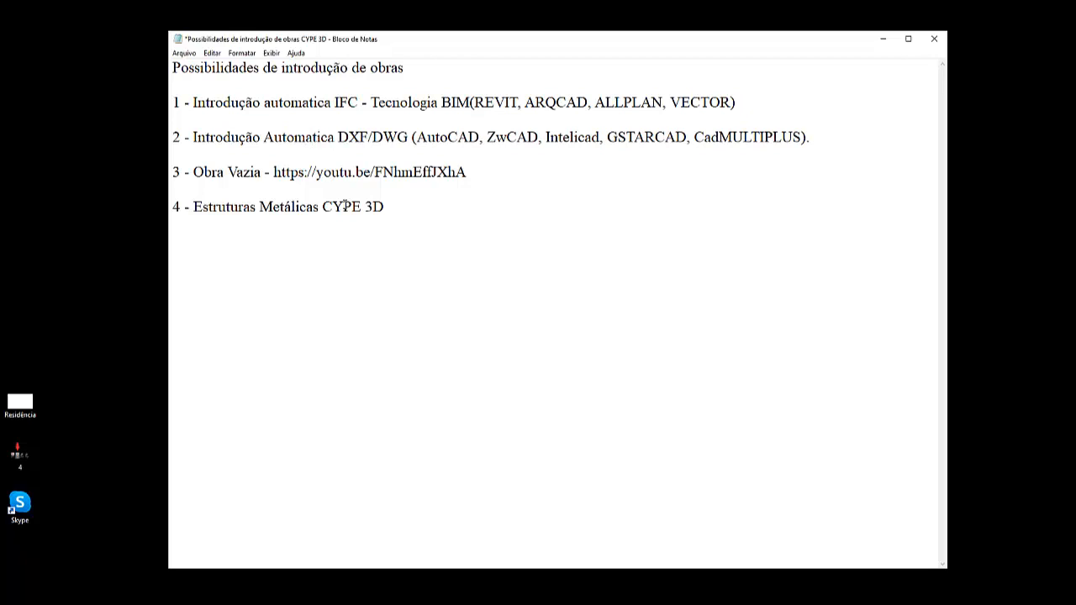
pyautogui.click(541, 310)
# Highlight the whole DXF/DWG introduction line of item 2, then "Obra Vazia" in item 3.
pyautogui.moveTo(173, 137); pyautogui.dragTo(814, 139)
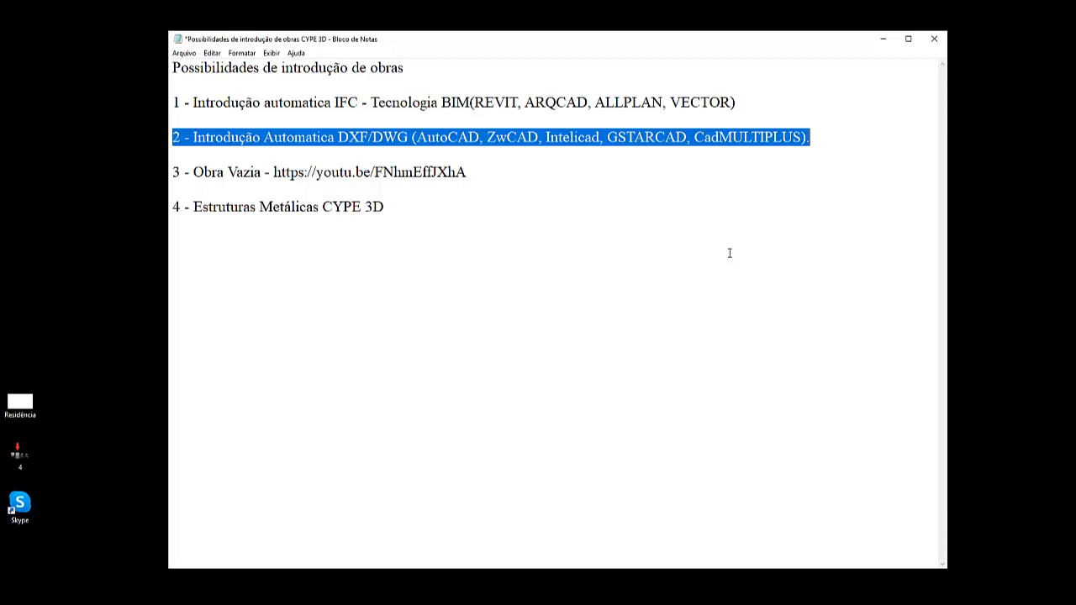
pyautogui.click(195, 172)
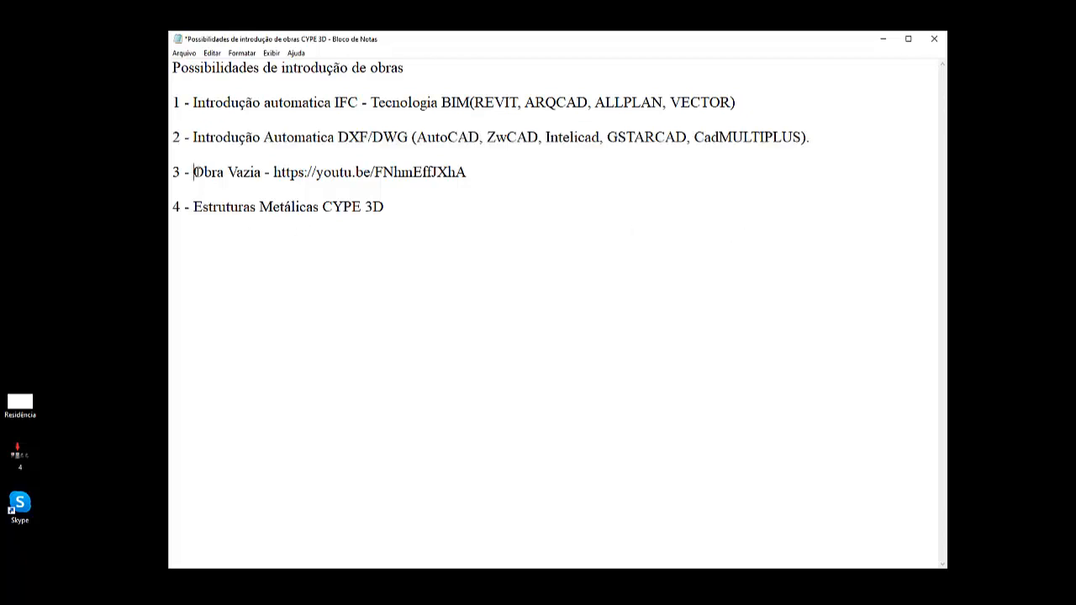
pyautogui.moveTo(195, 172); pyautogui.dragTo(261, 172)
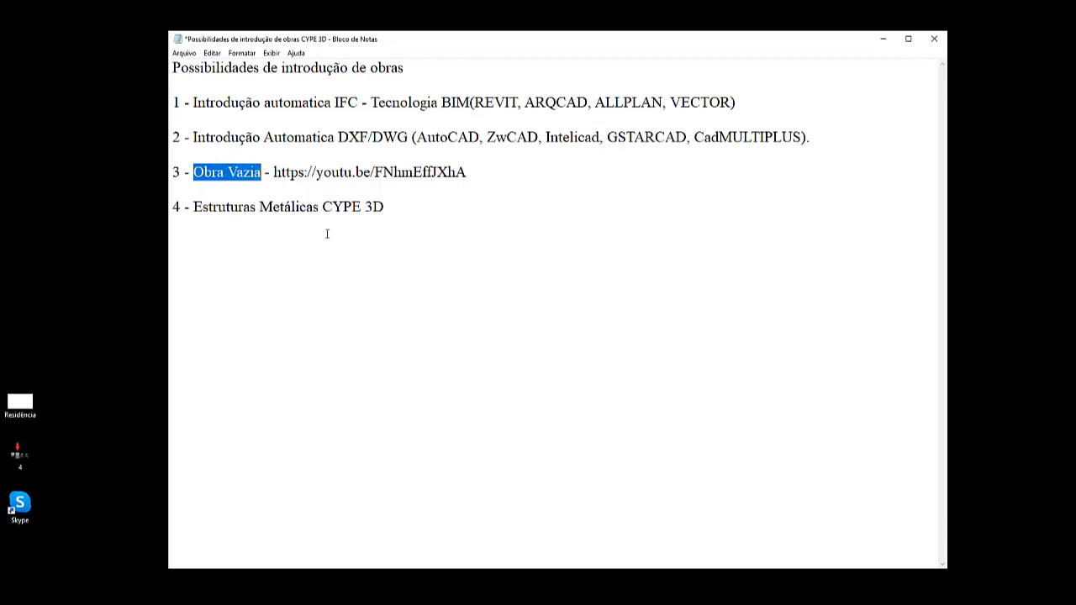
# Switch to Chrome, open the complementary CYPECAD lesson video on placing columns manually, copy its URL, and minimize the browser.
pyautogui.moveTo(398, 599)
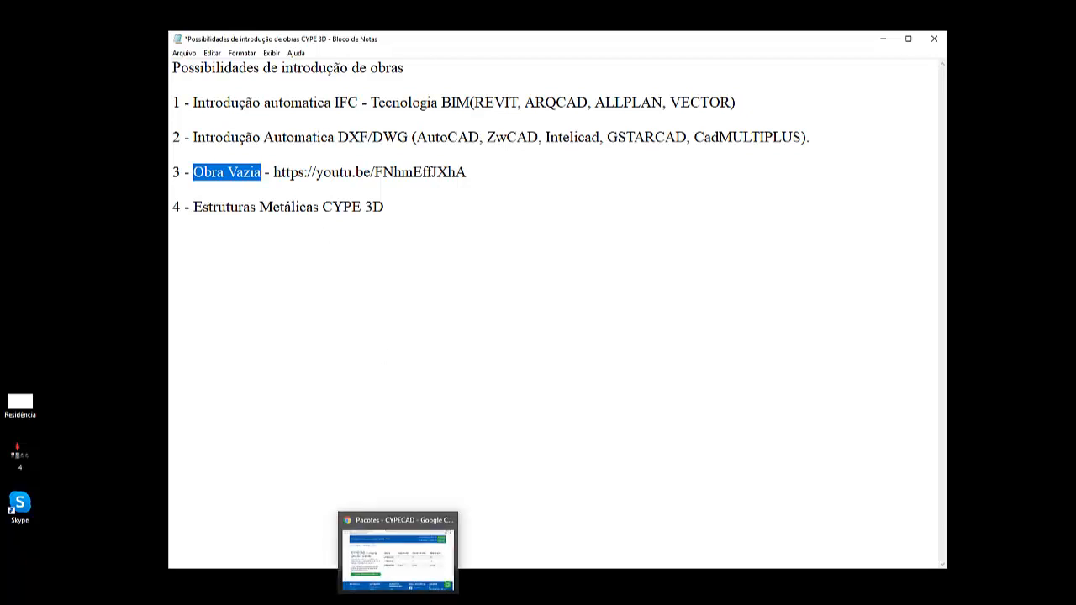
pyautogui.click(397, 551)
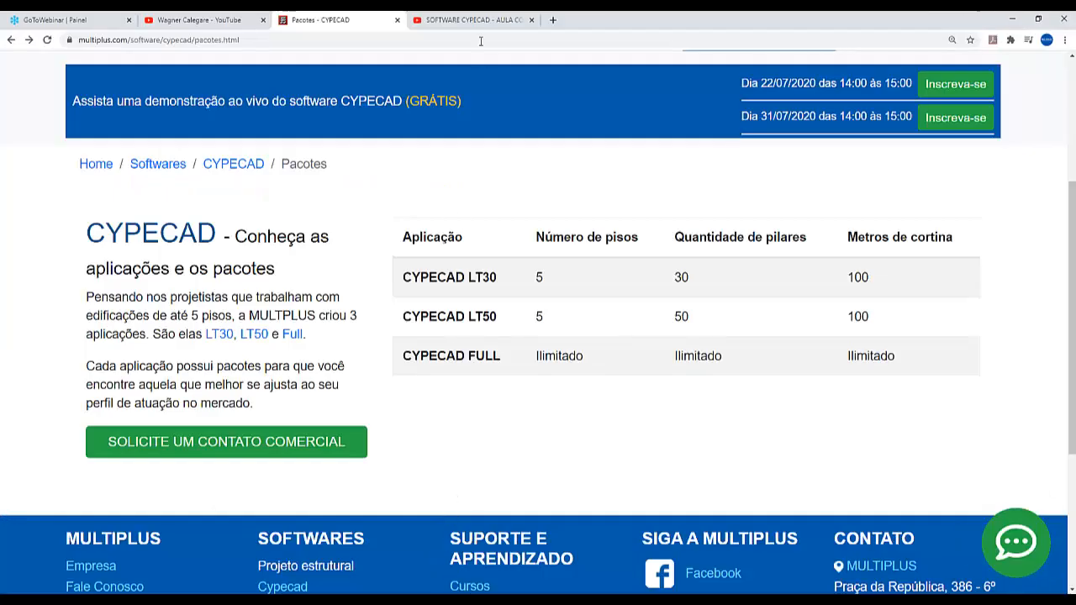
pyautogui.click(481, 20)
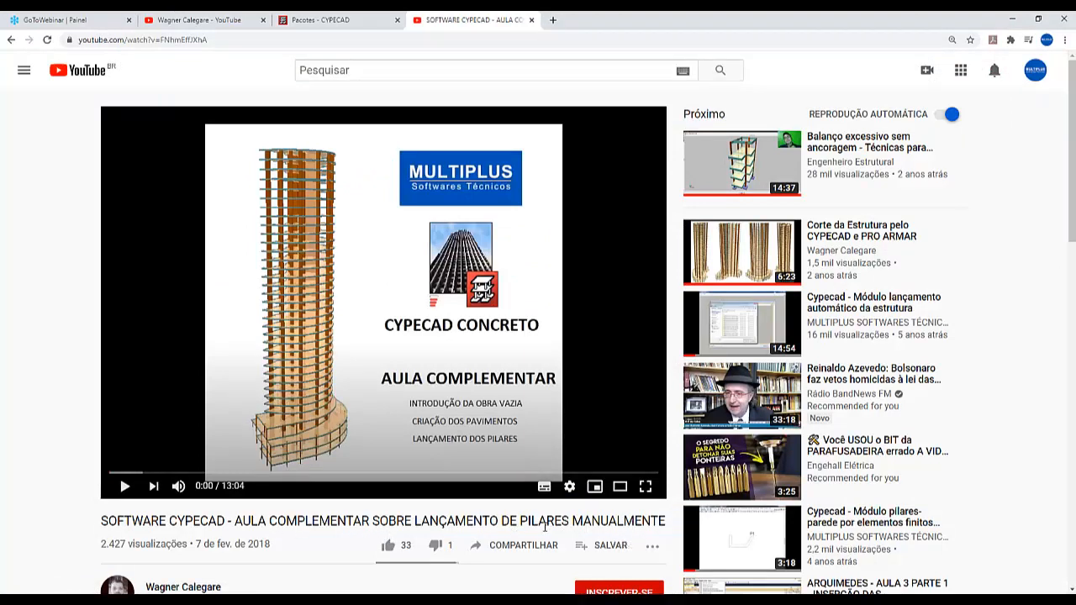
pyautogui.rightClick(444, 362)
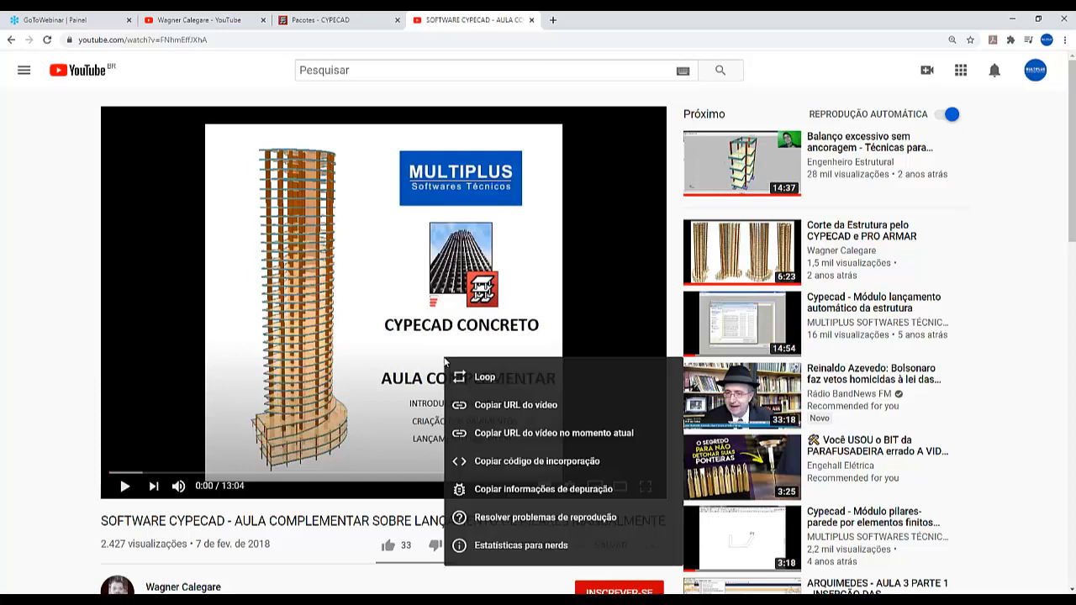
pyautogui.click(487, 406)
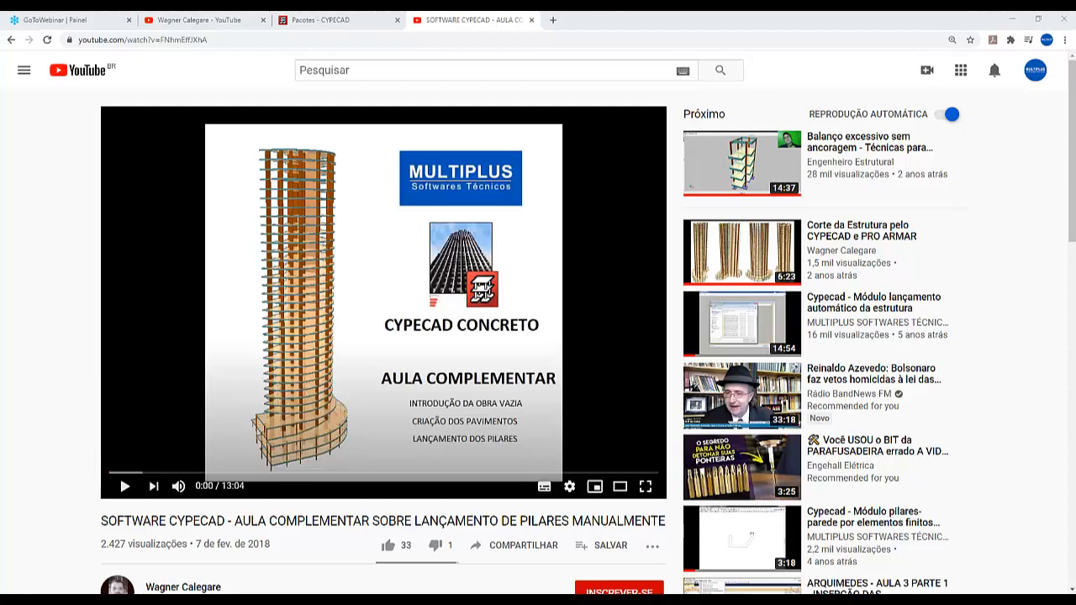
pyautogui.click(1014, 22)
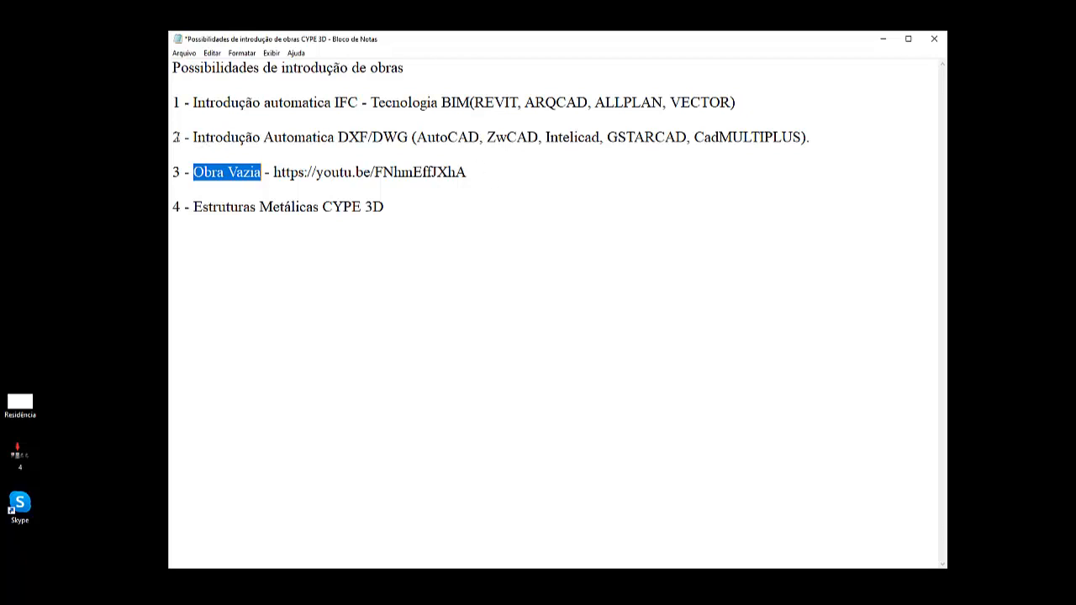
# Highlight the DXF/DWG, IFC and Estruturas Metálicas CYPE 3D entries in the notes and the whole item 2 line, and return to CYPECAD.
pyautogui.moveTo(179, 137); pyautogui.dragTo(409, 137)
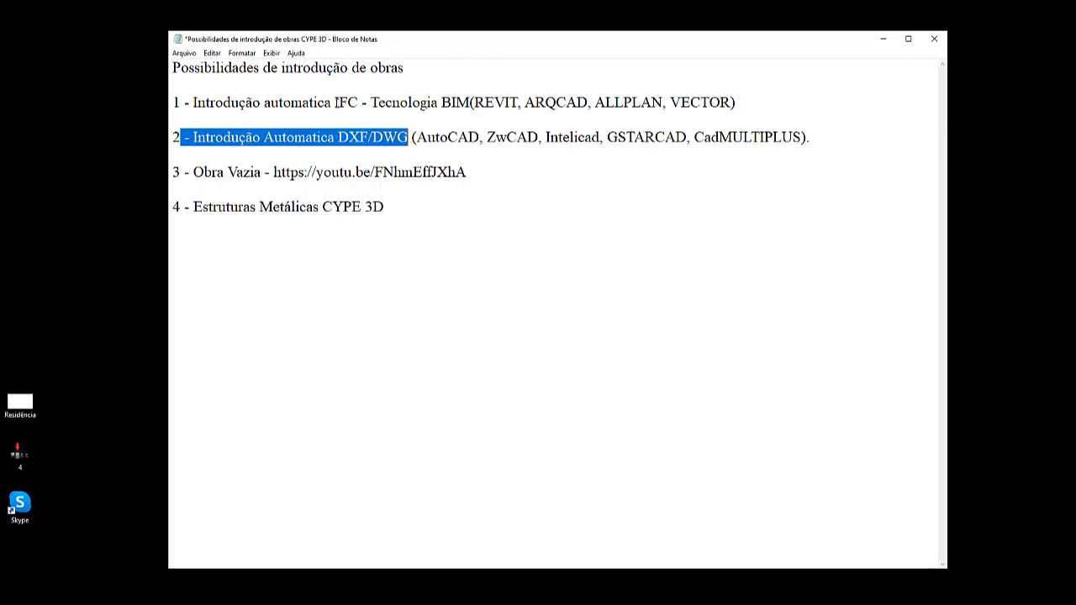
pyautogui.moveTo(335, 102); pyautogui.dragTo(358, 102)
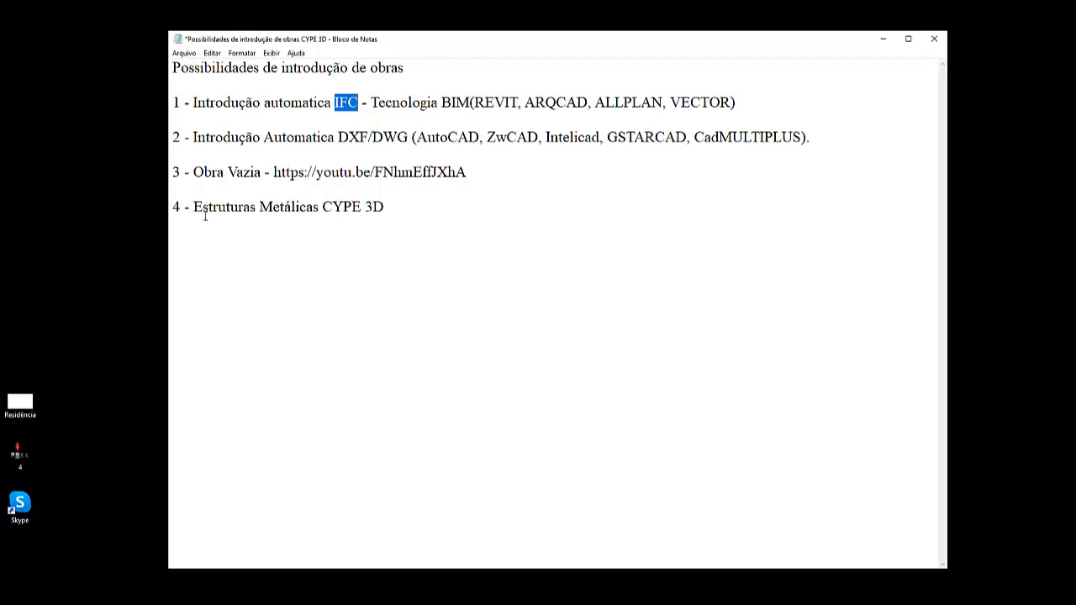
pyautogui.moveTo(195, 210); pyautogui.dragTo(413, 211)
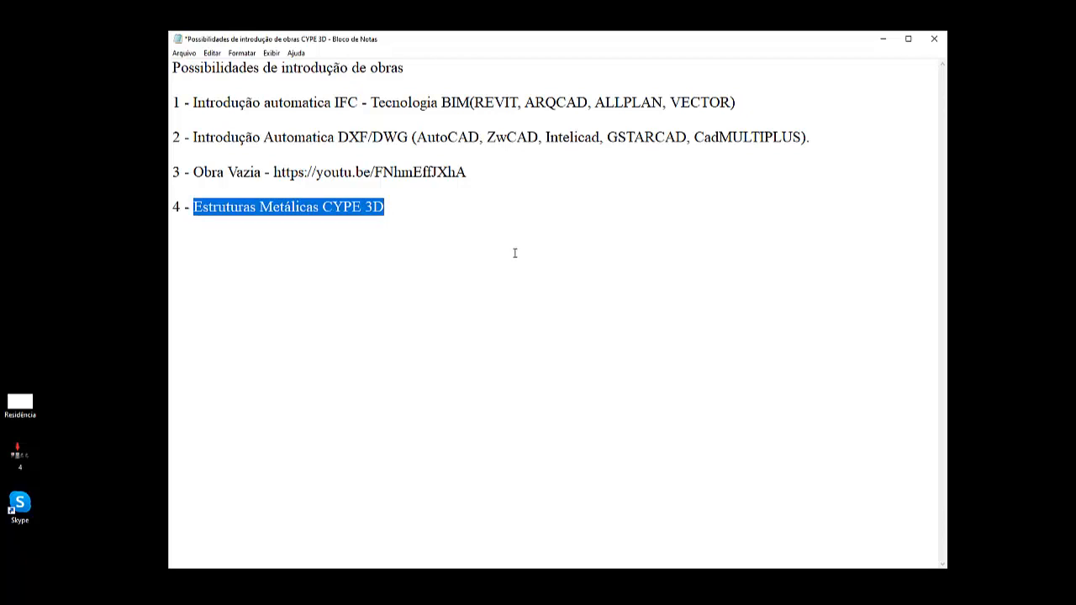
pyautogui.moveTo(174, 137); pyautogui.dragTo(808, 150)
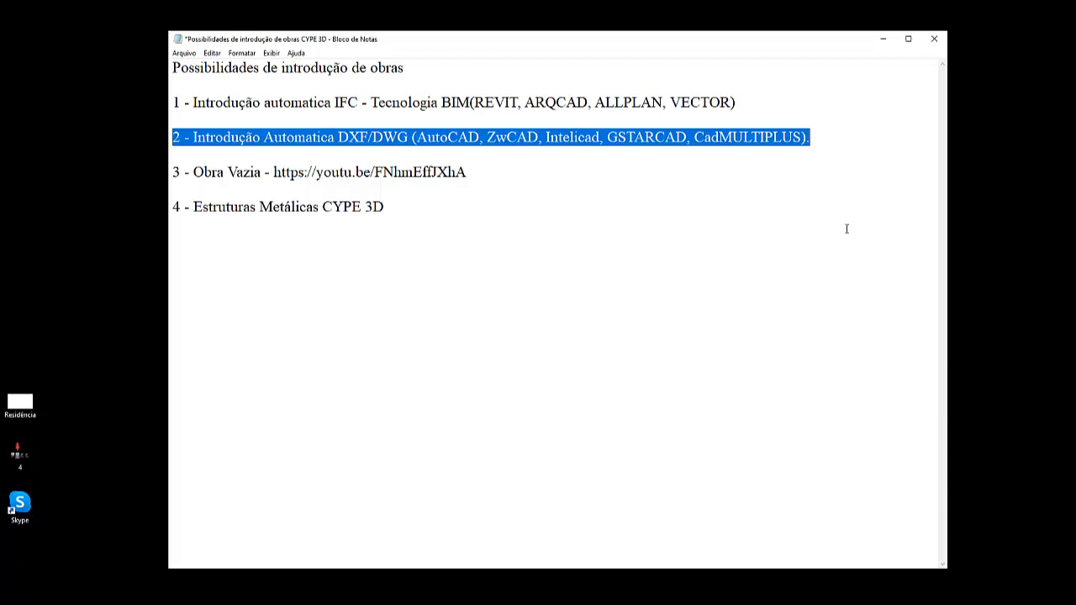
pyautogui.click(883, 39)
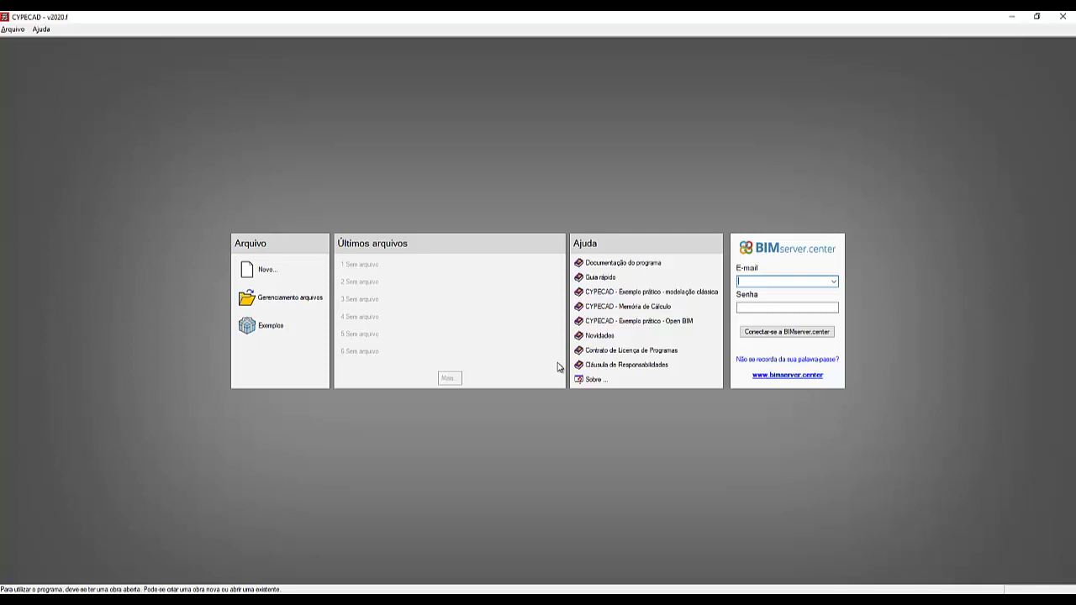
pyautogui.click(276, 307)
pyautogui.click(658, 307)
pyautogui.click(759, 307)
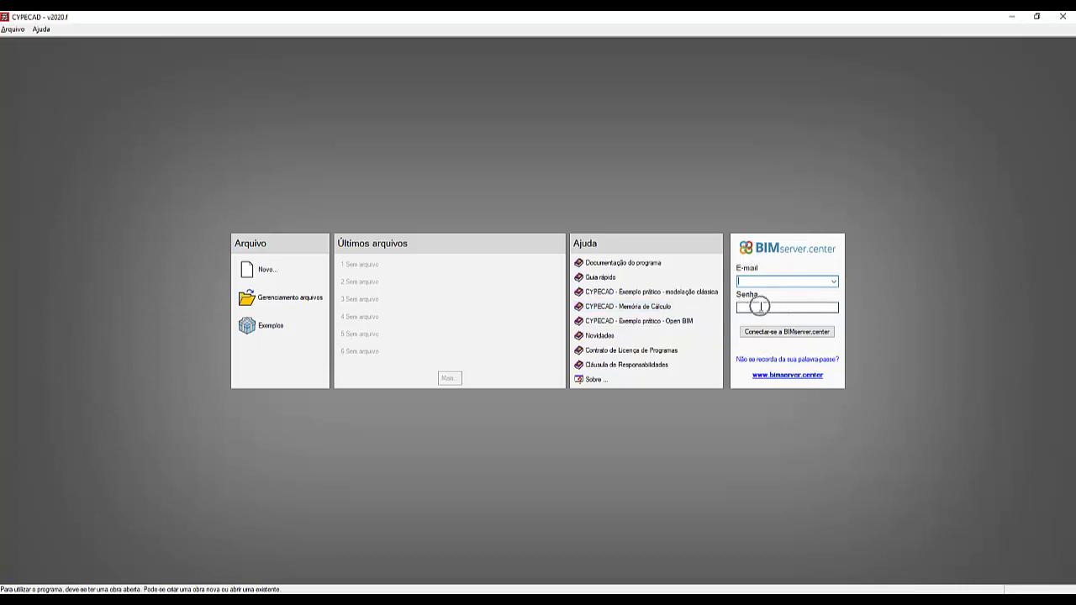
pyautogui.click(8, 30)
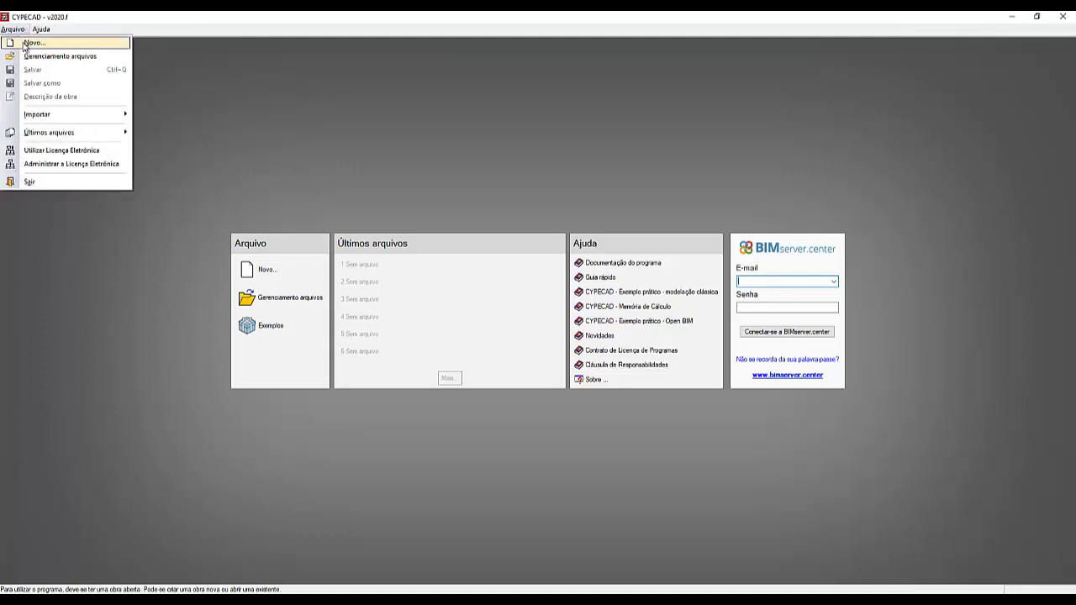
pyautogui.click(437, 244)
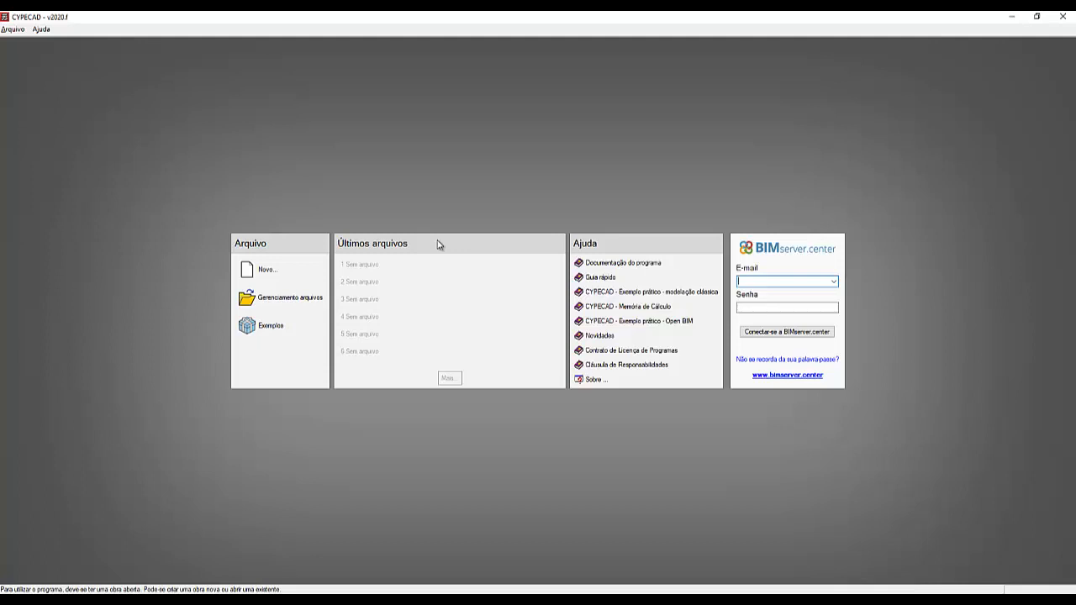
# Start a new project and move the Nova obra dialog above the start screen panels.
pyautogui.click(274, 273)
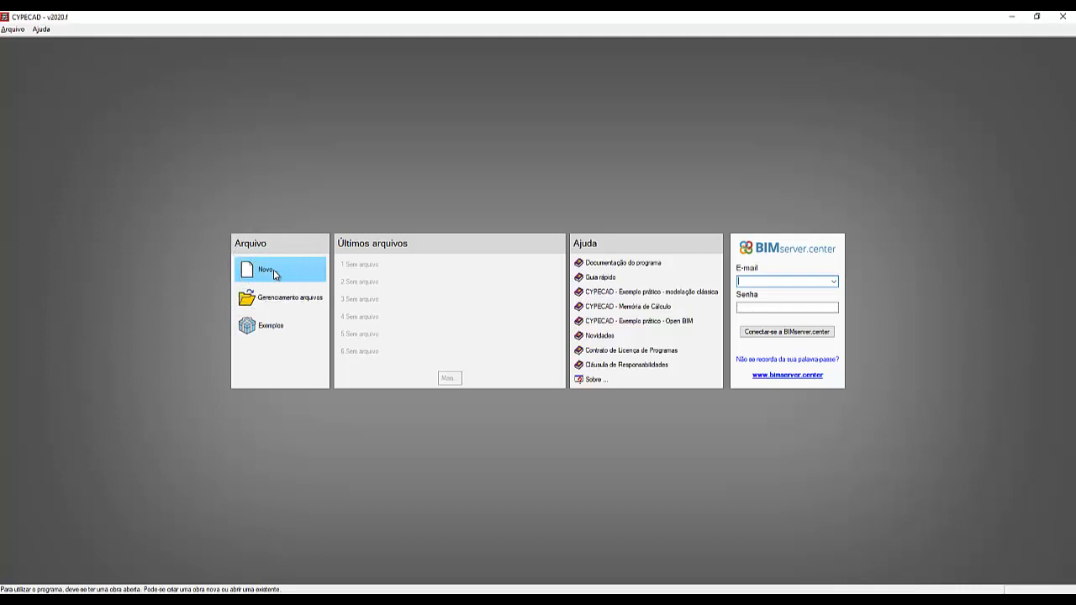
pyautogui.click(274, 273)
pyautogui.click(267, 275)
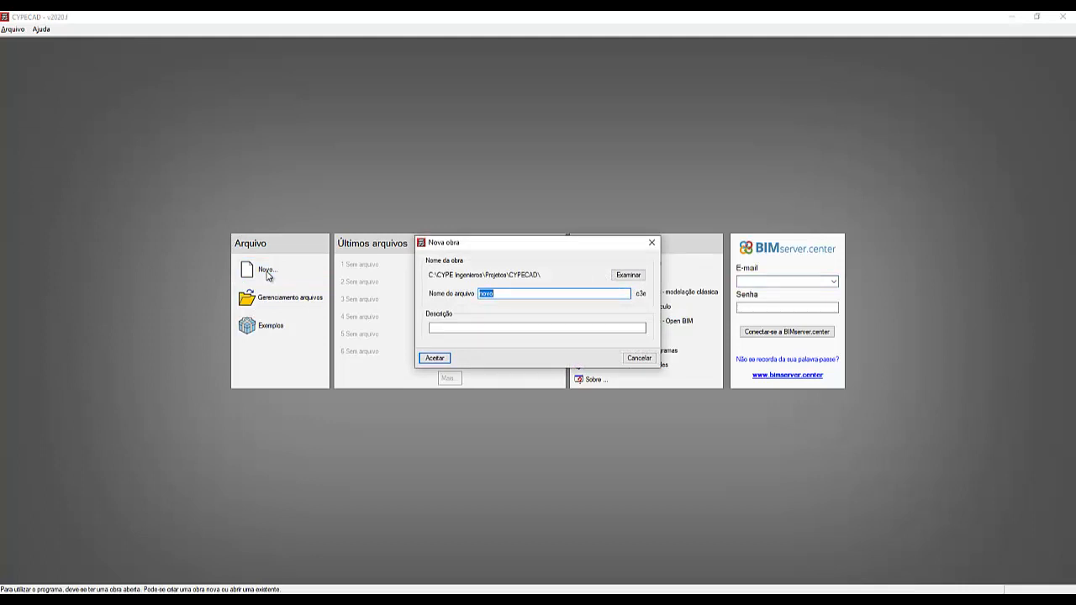
pyautogui.moveTo(536, 241); pyautogui.dragTo(541, 101)
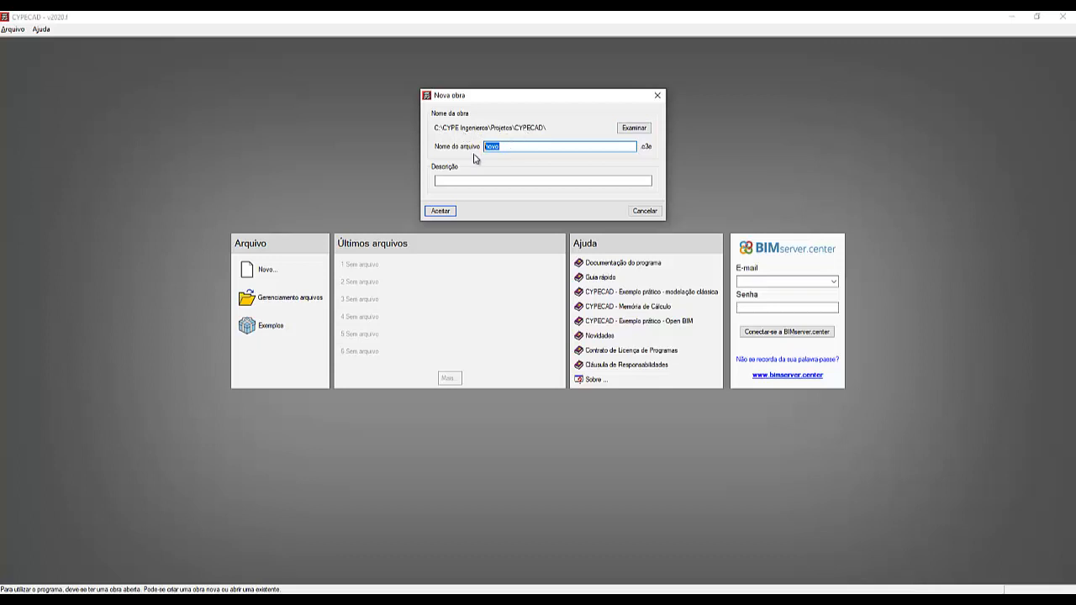
pyautogui.press('ctrl')
pyautogui.press('ctrl')
pyautogui.press('ctrl')
pyautogui.press('ctrl')
pyautogui.press('ctrl')
pyautogui.click(468, 179)
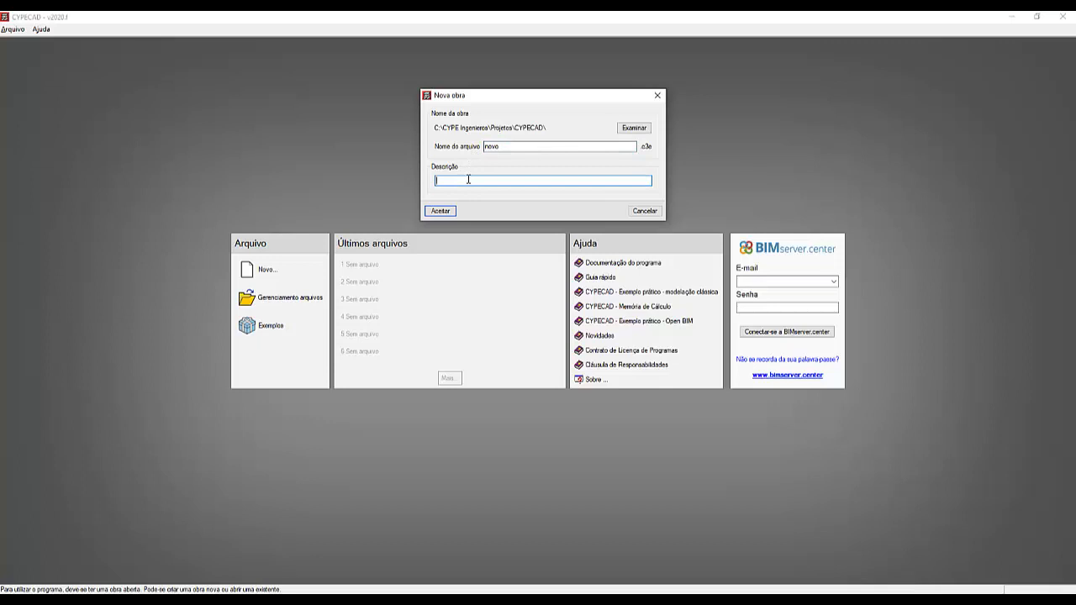
pyautogui.click(504, 147)
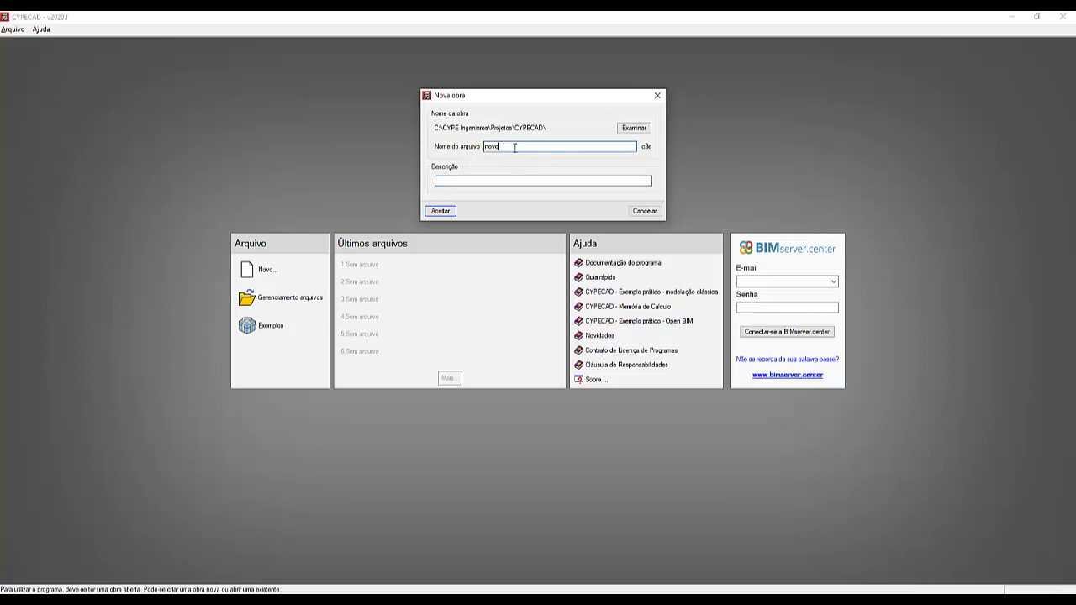
pyautogui.click(482, 180)
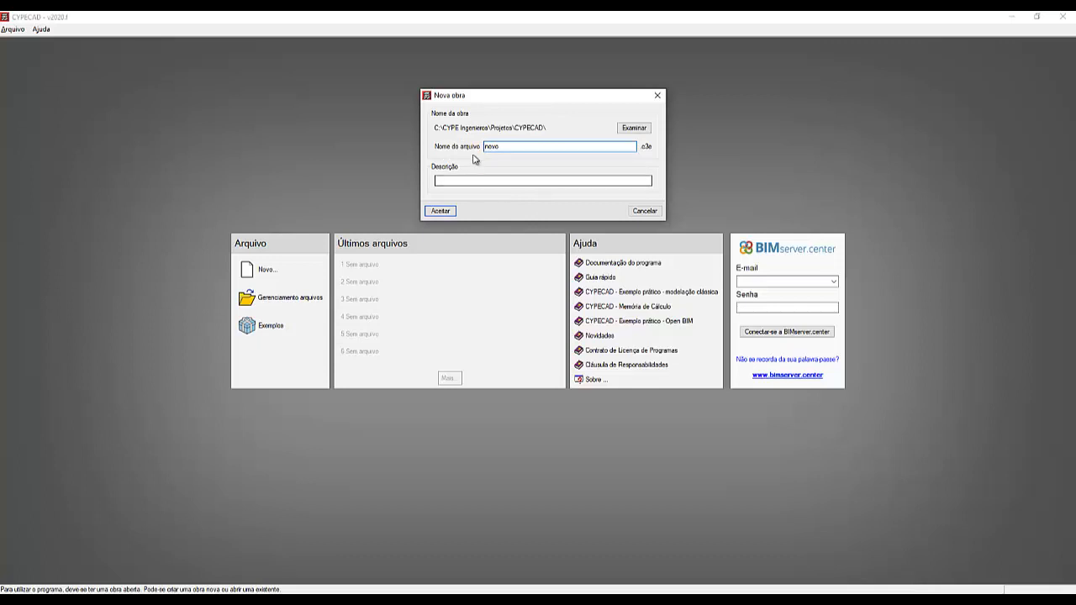
# Replace the new project's file name with "OBRA DO CURSO".
pyautogui.moveTo(502, 146); pyautogui.dragTo(482, 146)
pyautogui.press('ctrl')
pyautogui.write('curso')
pyautogui.press('BackSpace')
pyautogui.press('BackSpace')
pyautogui.press('BackSpace')
pyautogui.press('BackSpace')
pyautogui.press('BackSpace')
pyautogui.write('OBRA DO CURSO')
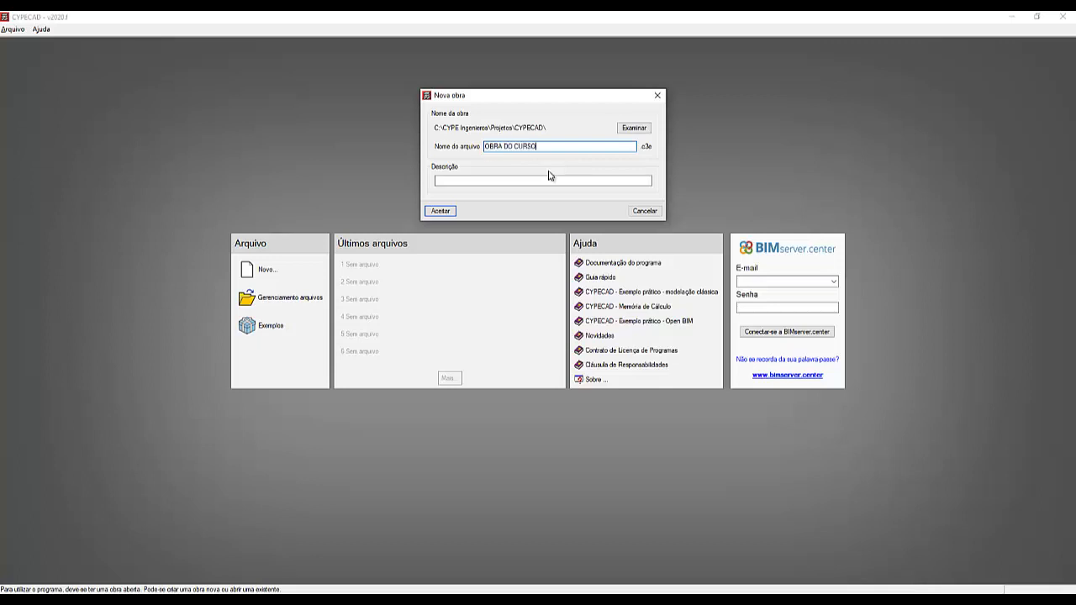
# Enter "OBRA DO CURSO" as the project description and accept the new project data.
pyautogui.click(516, 179)
pyautogui.click(517, 178)
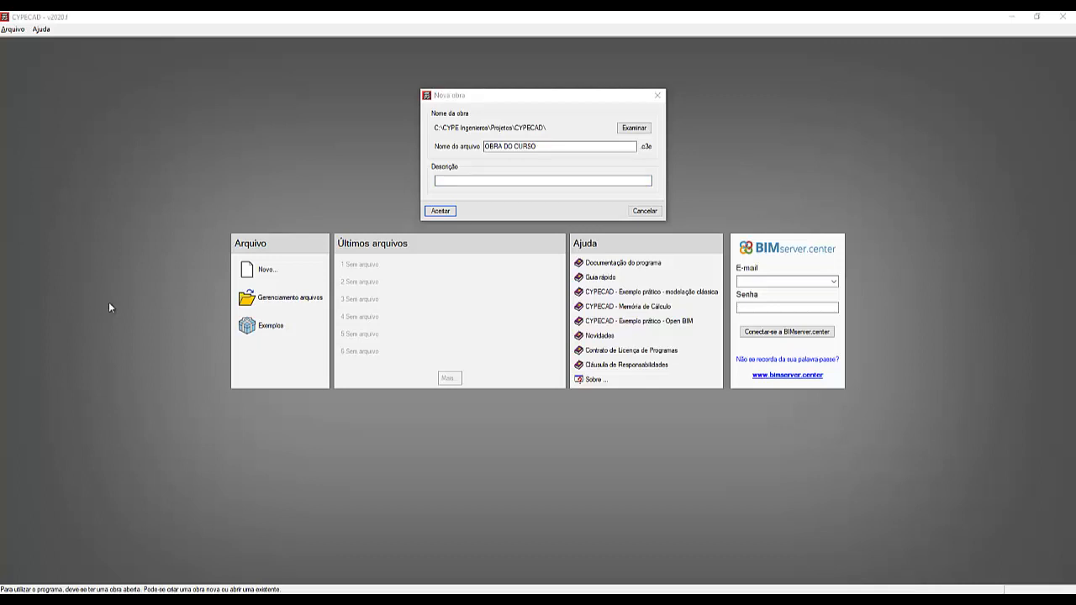
pyautogui.click(471, 179)
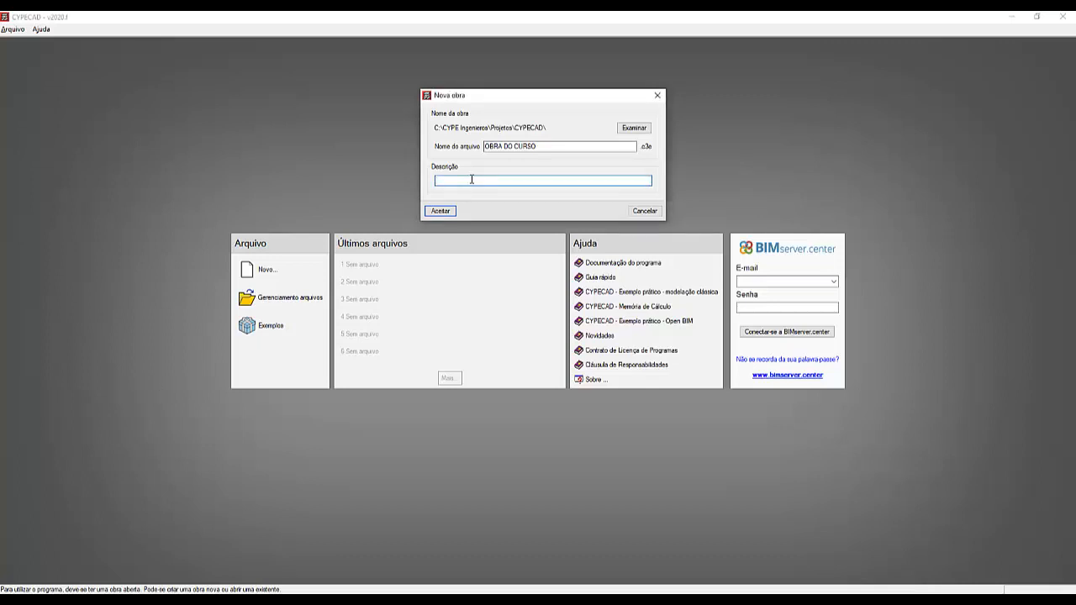
pyautogui.write('OBRA DO CURSO')
pyautogui.press('ctrl')
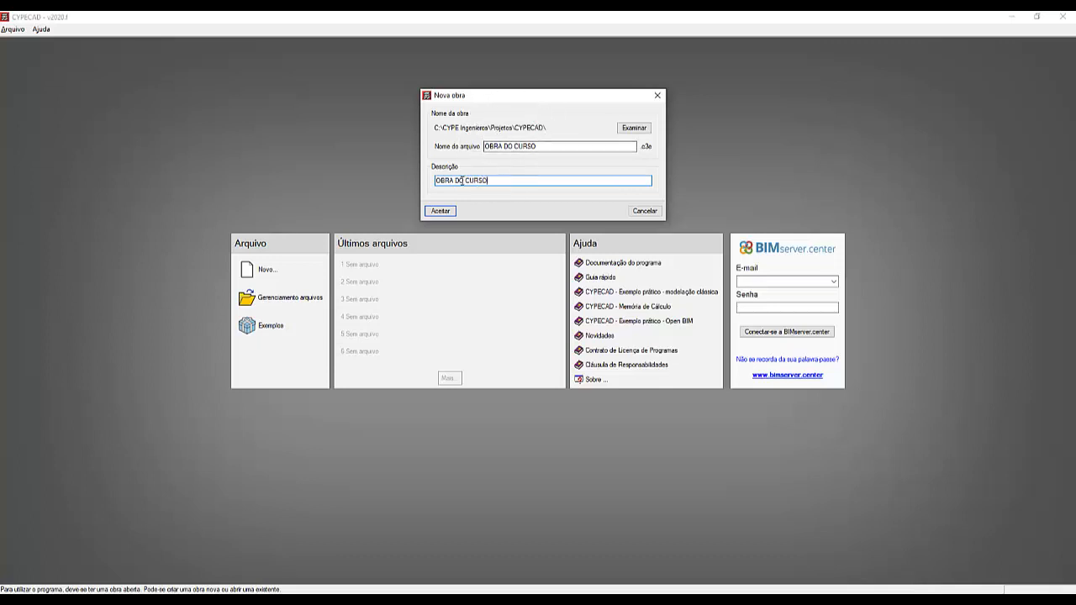
pyautogui.press('ctrl')
pyautogui.click(451, 213)
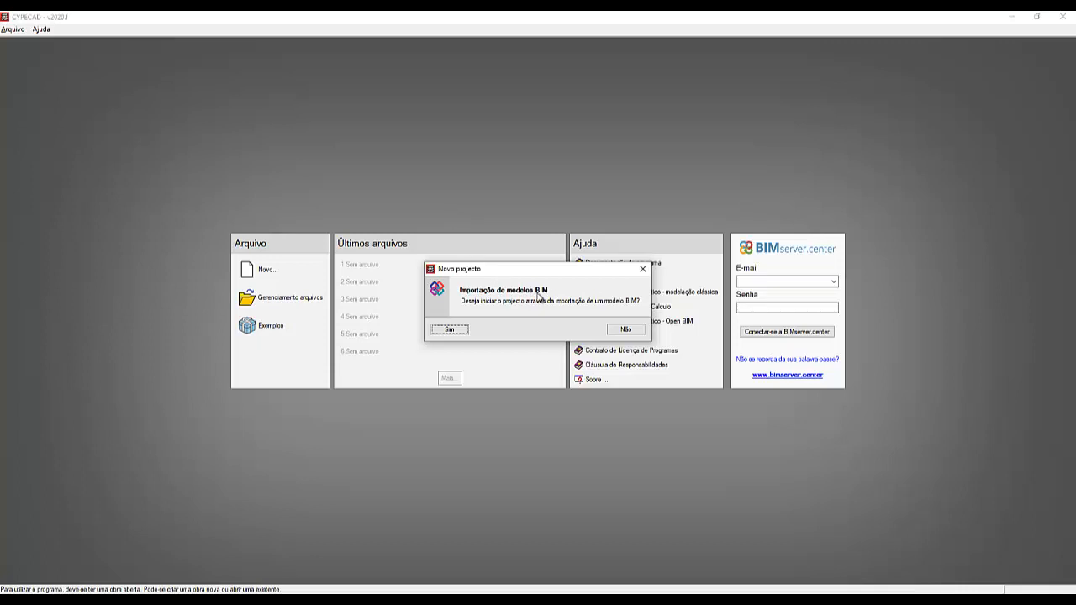
pyautogui.press('ctrl')
pyautogui.press('ctrl')
pyautogui.press('ctrl')
pyautogui.click(791, 382)
pyautogui.press('ctrl')
pyautogui.press('ctrl')
pyautogui.press('ctrl')
pyautogui.press('ctrl')
pyautogui.press('ctrl')
pyautogui.press('ctrl')
# Decline starting the project by importing a BIM model.
pyautogui.click(543, 293)
pyautogui.click(626, 330)
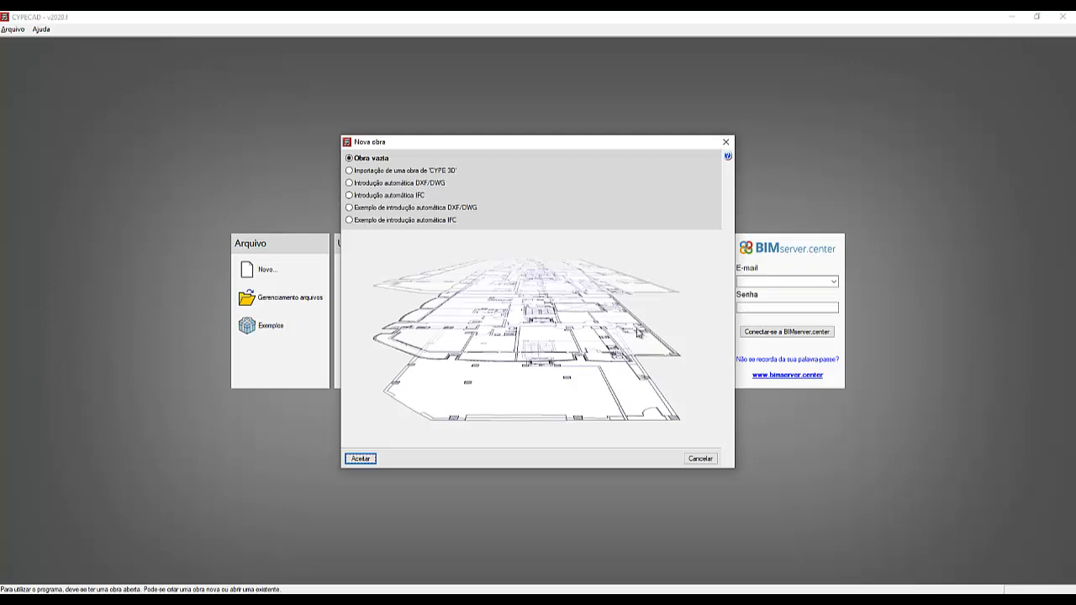
# Compare the Nova obra options with the introduction methods listed in the Notepad notes, and select Obra vazia.
pyautogui.moveTo(535, 598)
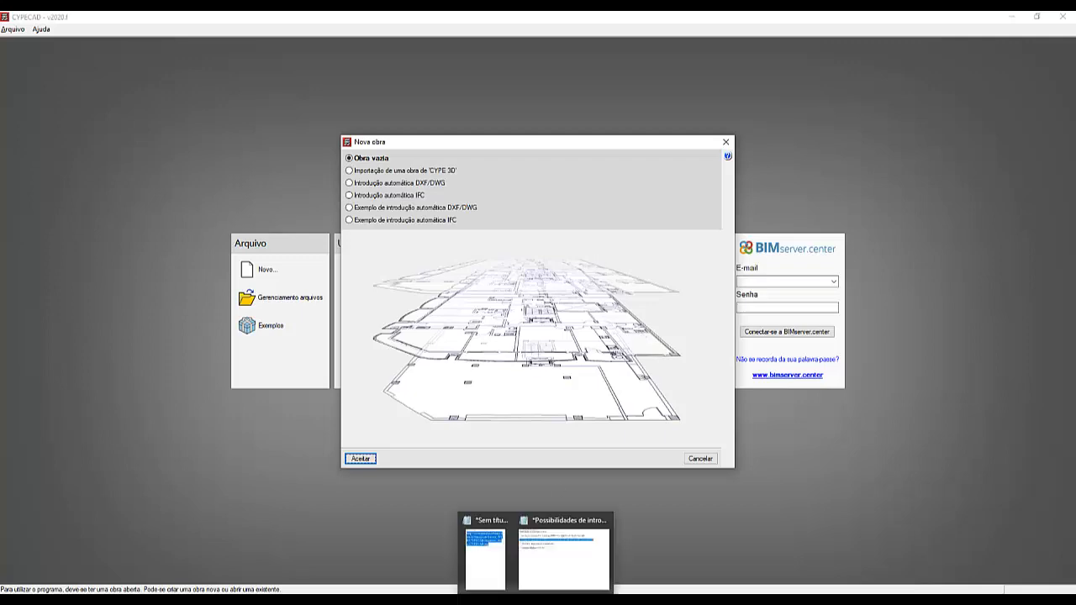
pyautogui.click(557, 565)
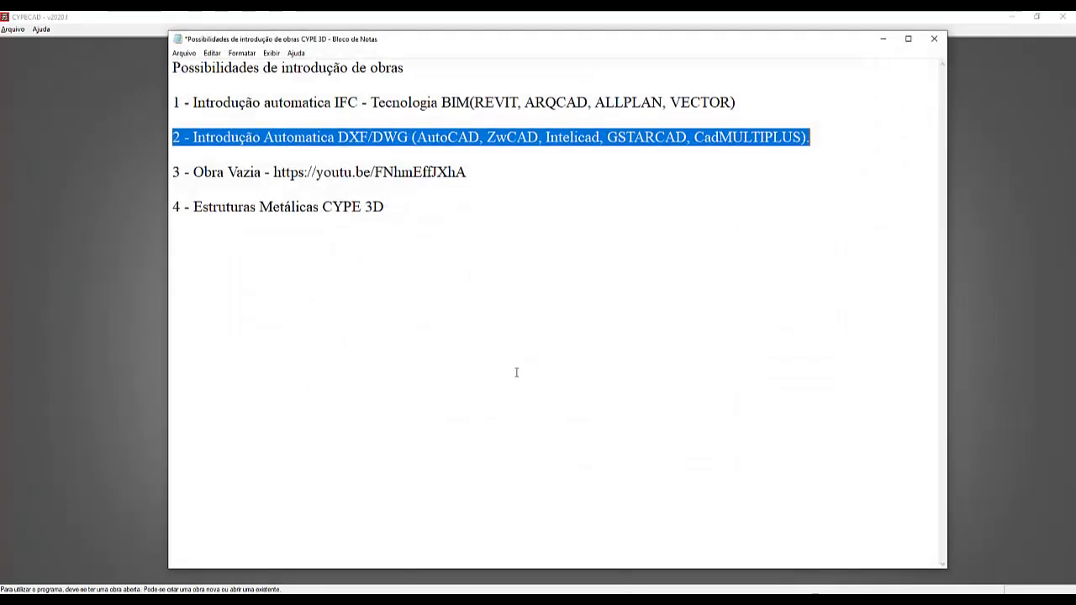
pyautogui.click(434, 252)
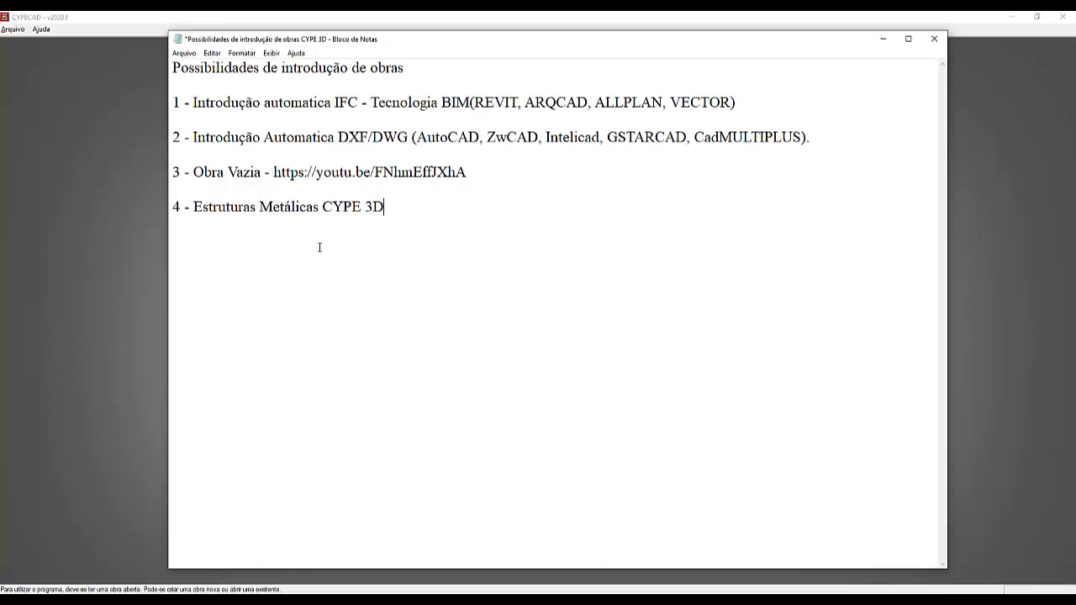
pyautogui.click(882, 39)
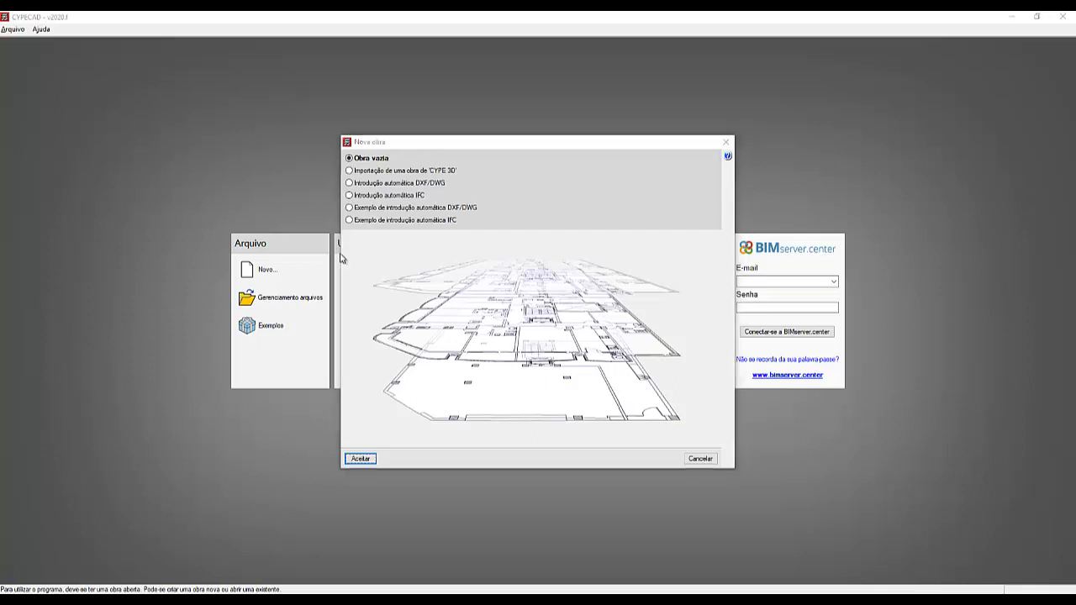
pyautogui.click(386, 161)
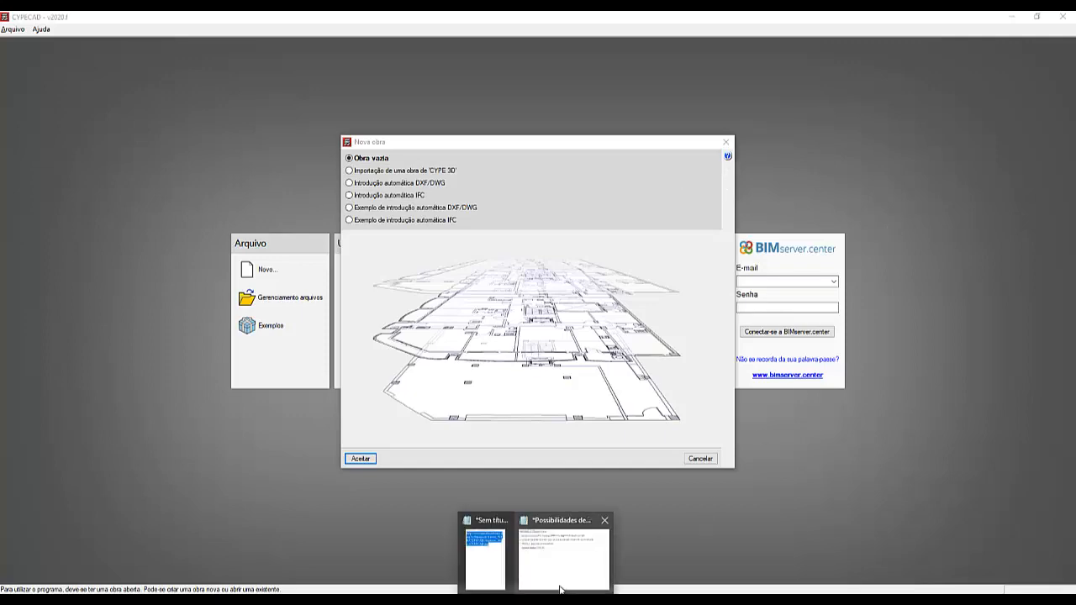
# Highlight the YouTube link beside Obra Vazia in the Notepad notes, and return to CYPECAD.
pyautogui.click(599, 565)
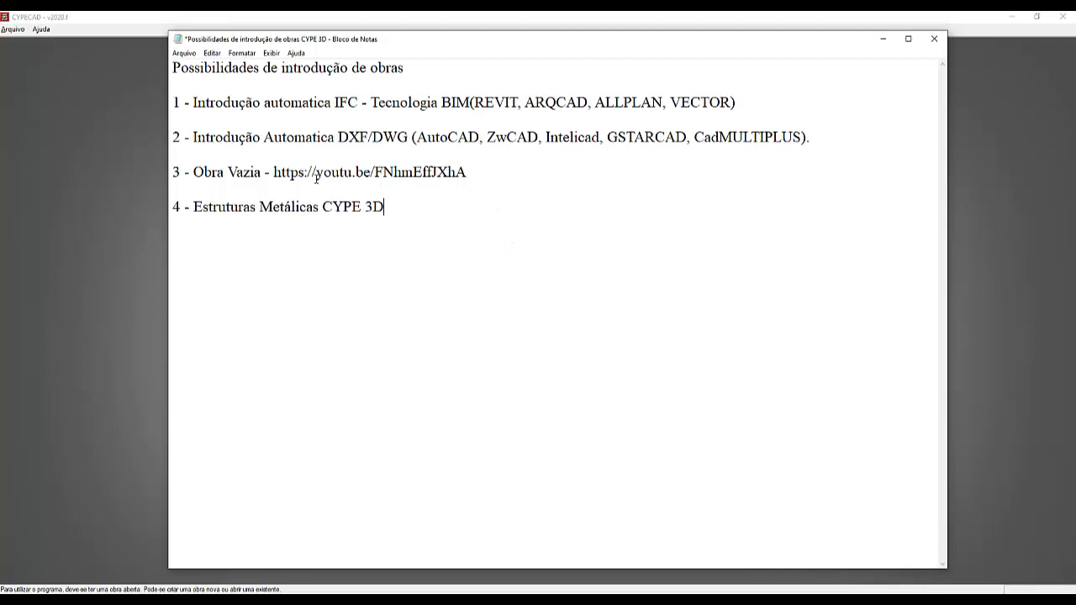
pyautogui.moveTo(274, 171); pyautogui.dragTo(467, 173)
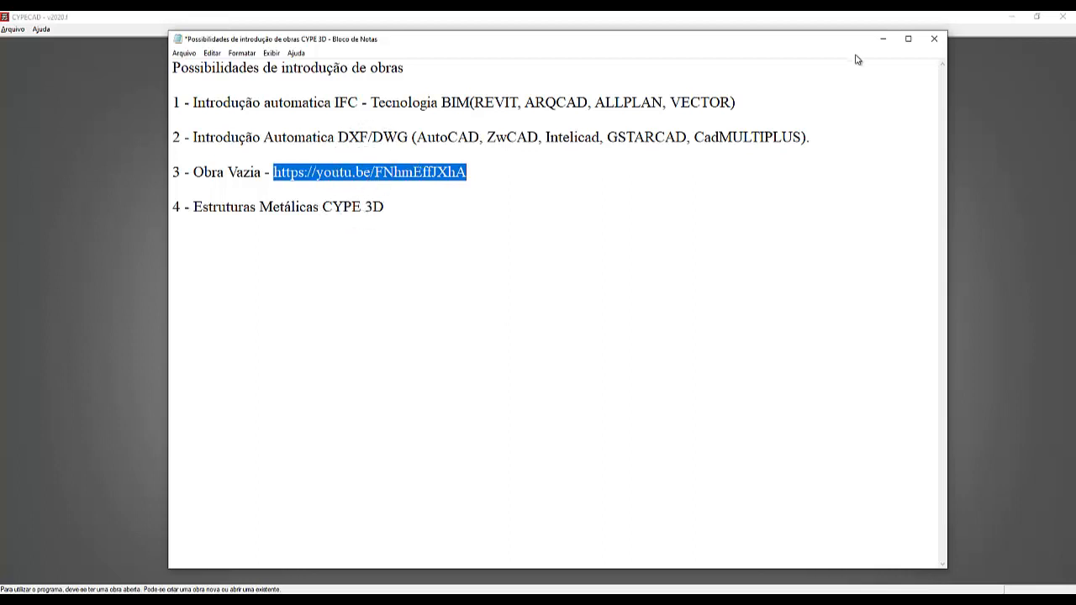
pyautogui.click(882, 39)
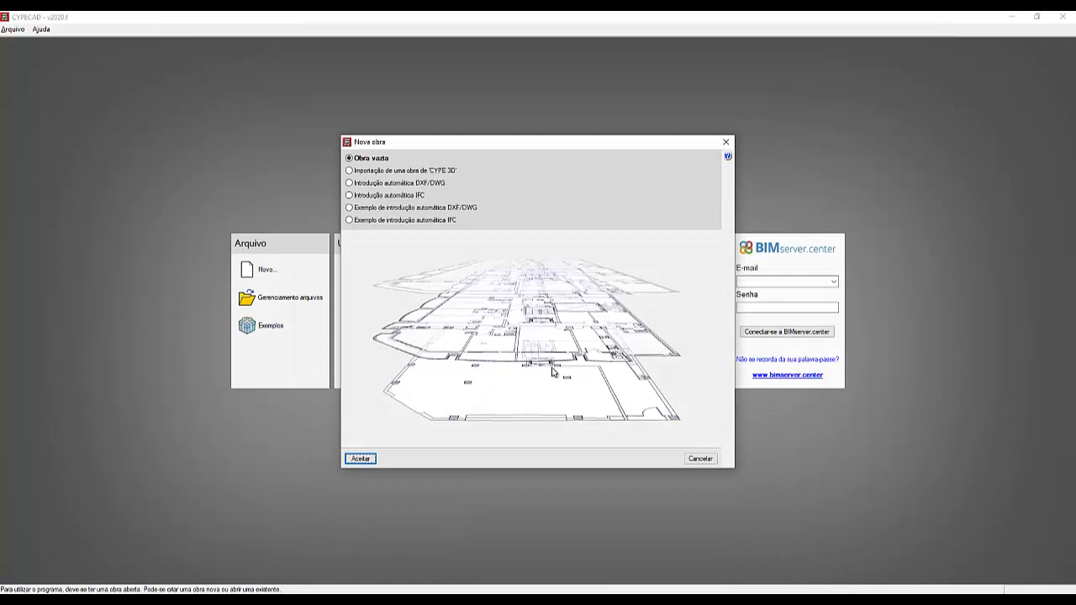
# Review the Nova obra options for importing from CYPE 3D, automatic DXF/DWG introduction and automatic IFC introduction.
pyautogui.click(393, 172)
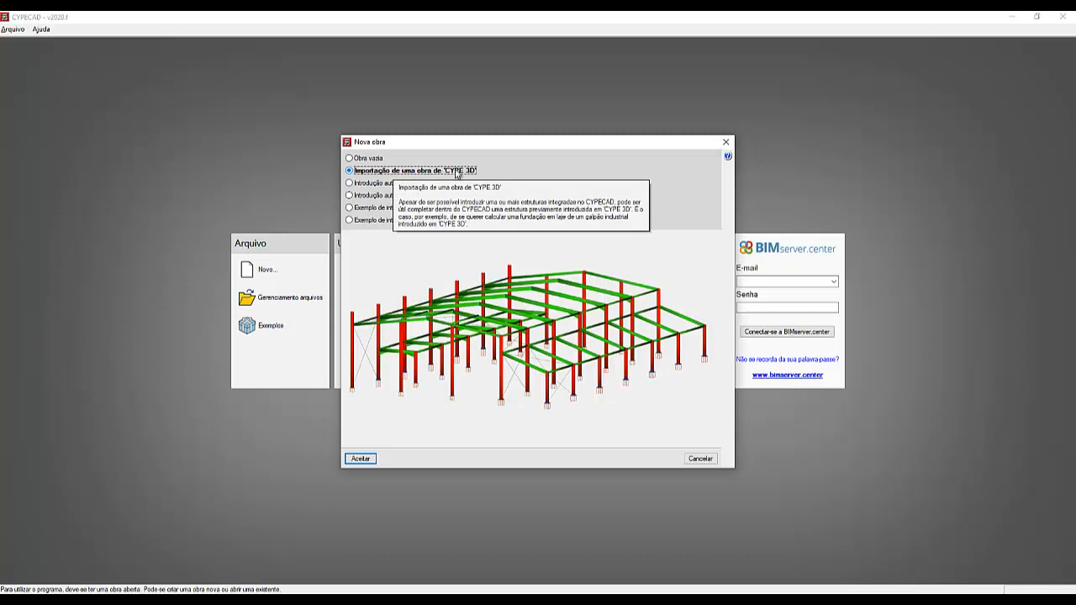
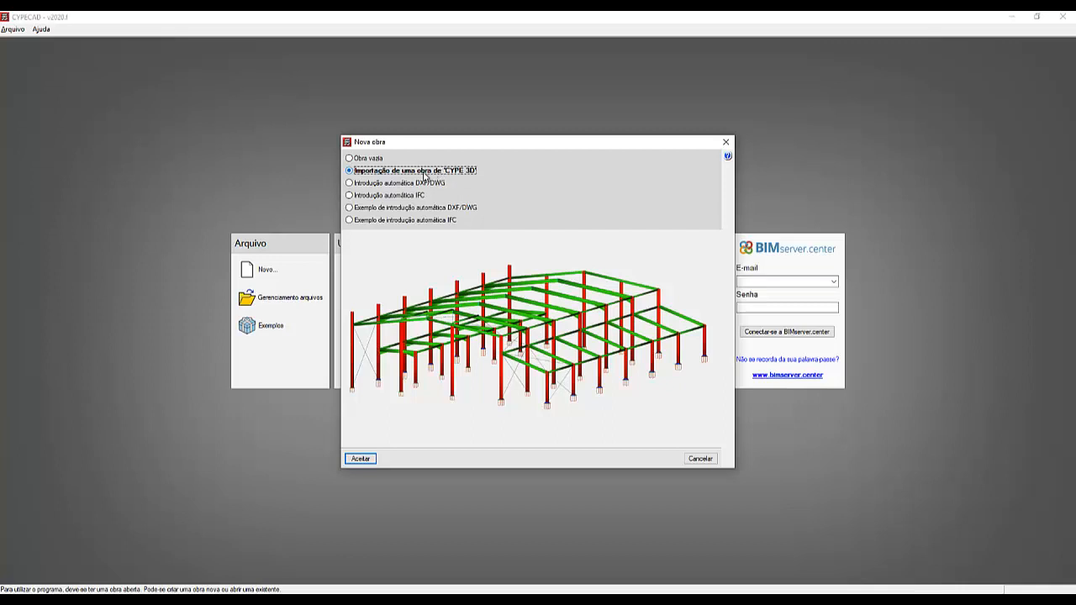
pyautogui.click(393, 183)
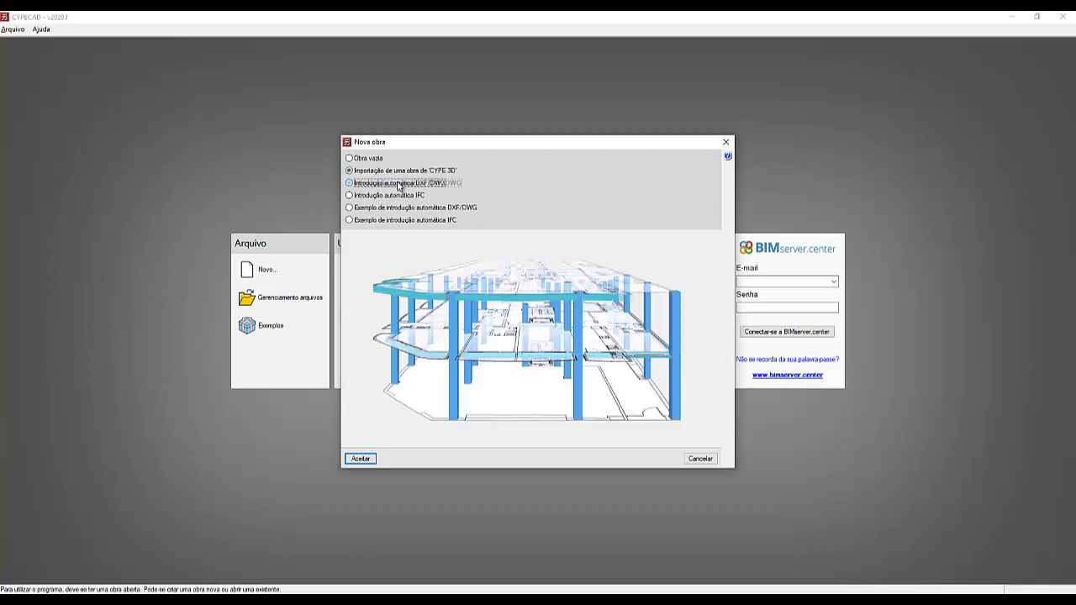
pyautogui.click(350, 184)
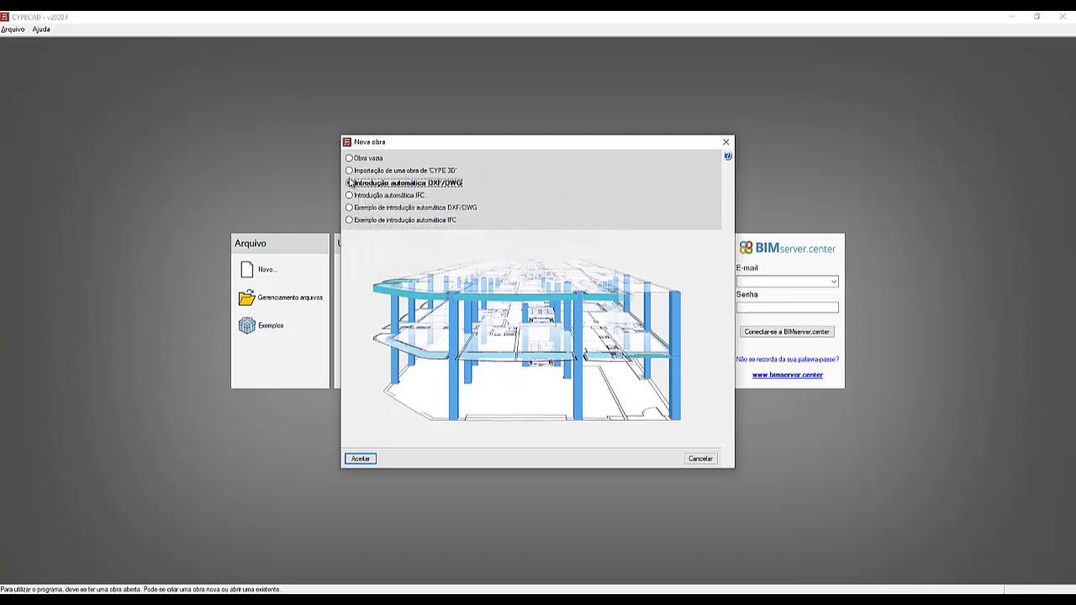
pyautogui.click(351, 196)
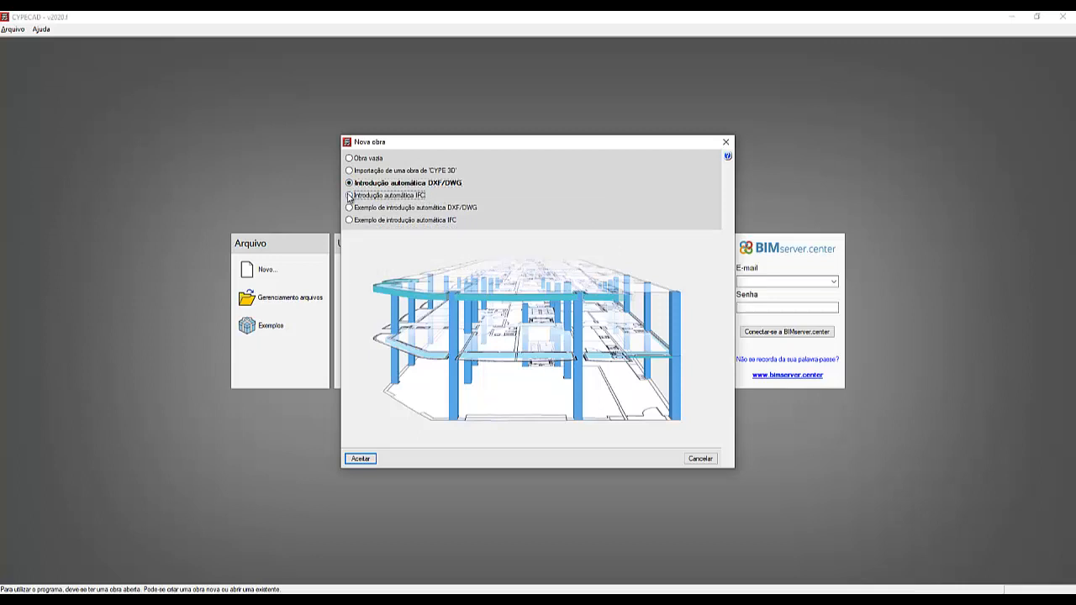
pyautogui.moveTo(363, 199)
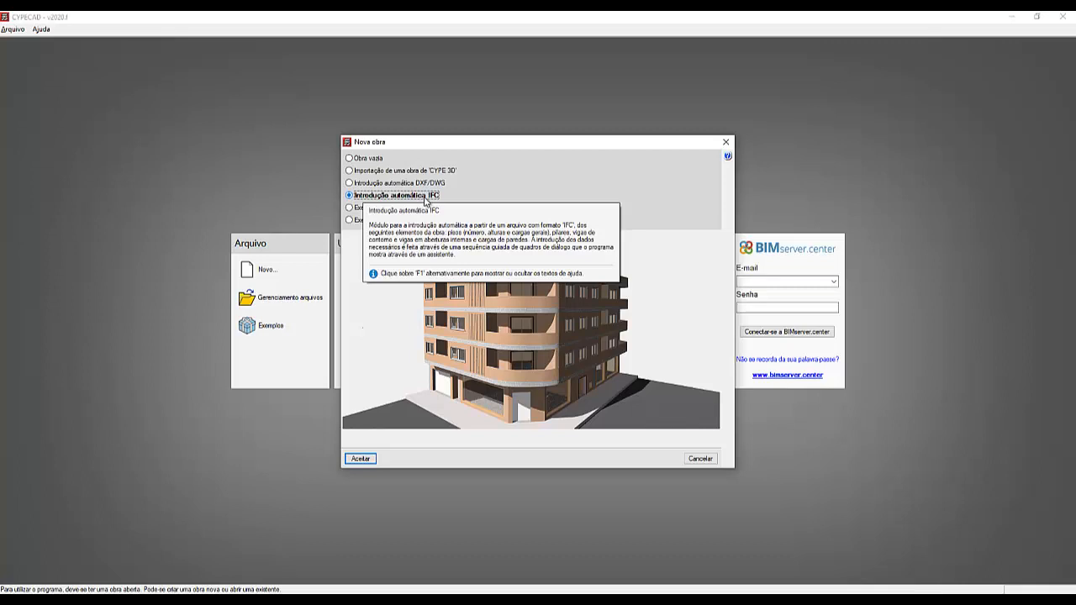
pyautogui.click(407, 184)
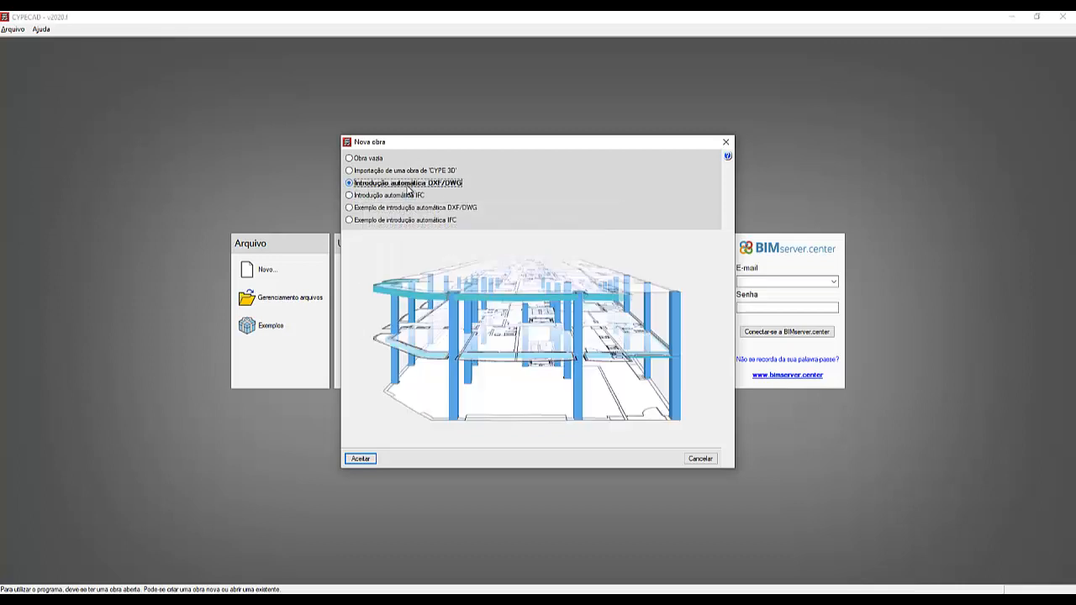
pyautogui.click(350, 184)
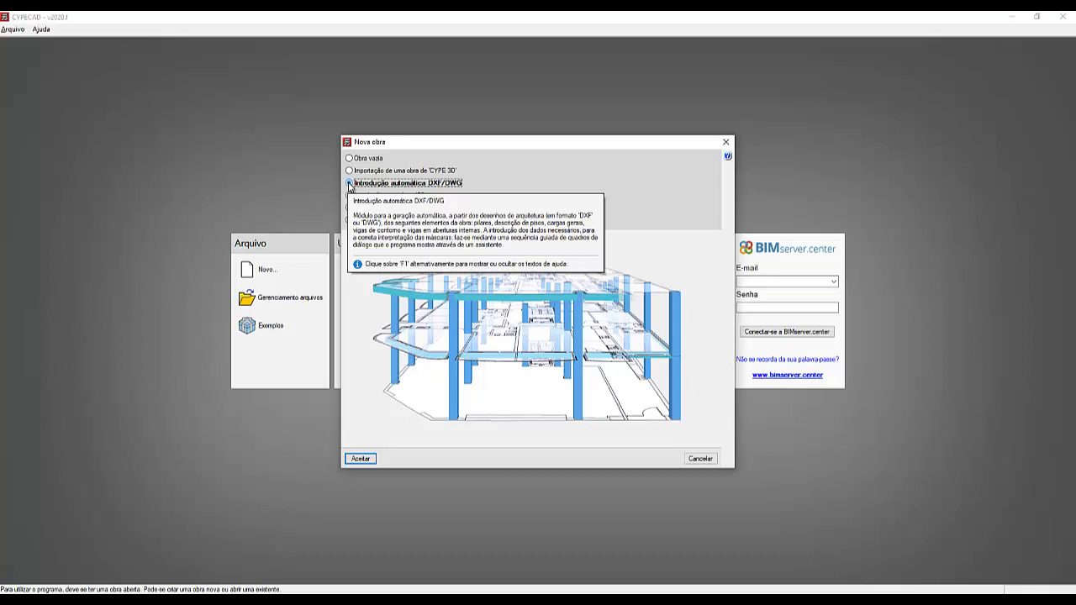
# Compare the preview images of Obra vazia, the CYPE 3D import, and the automatic DXF/DWG and IFC introductions.
pyautogui.press('Up')
pyautogui.press('Up')
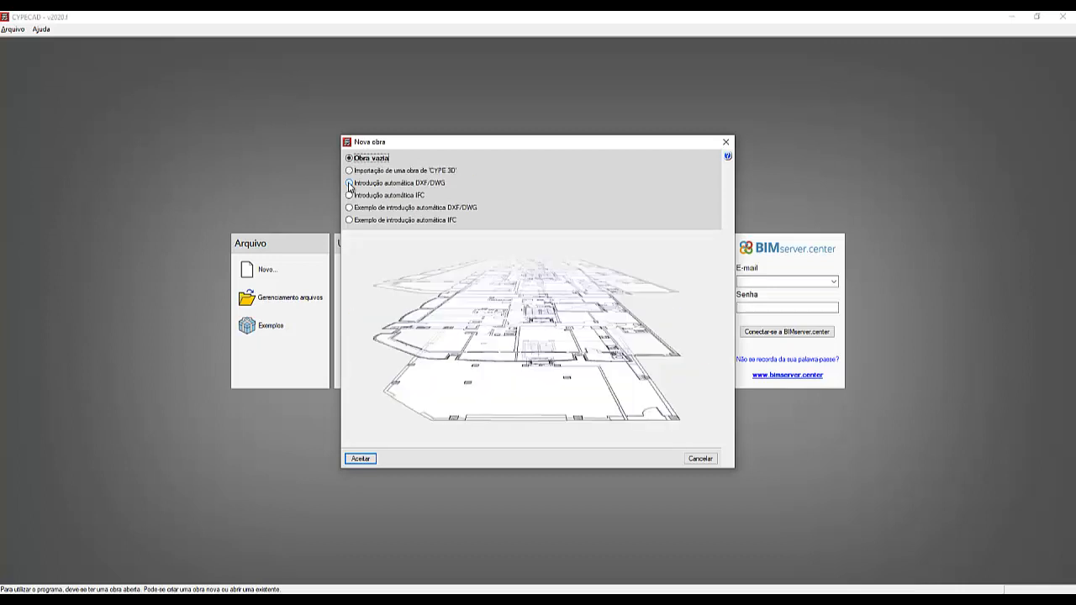
pyautogui.press('Down')
pyautogui.press('Down')
pyautogui.press('Down')
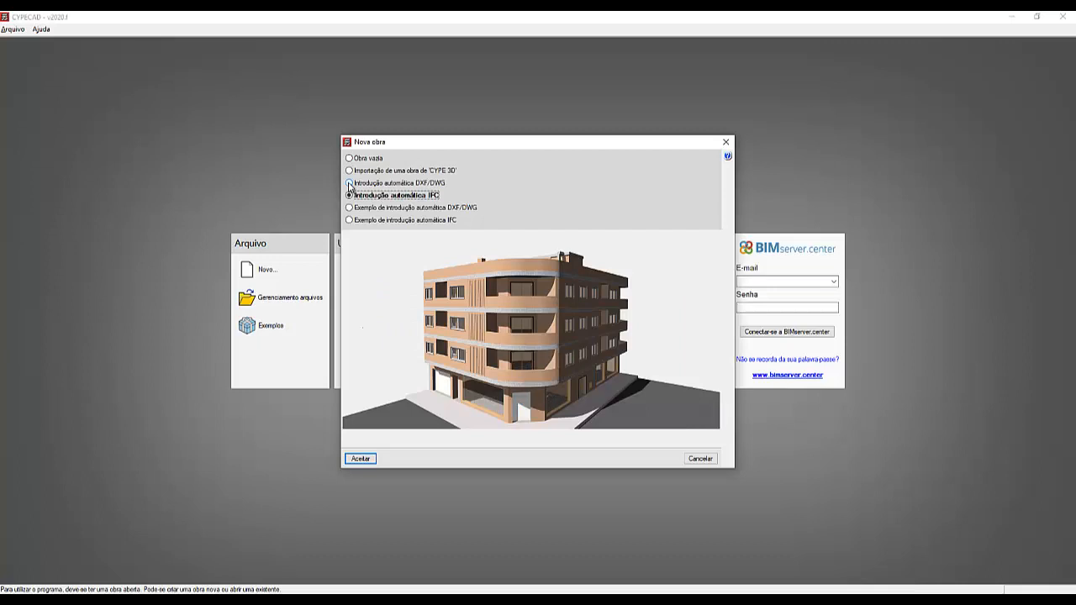
pyautogui.click(349, 184)
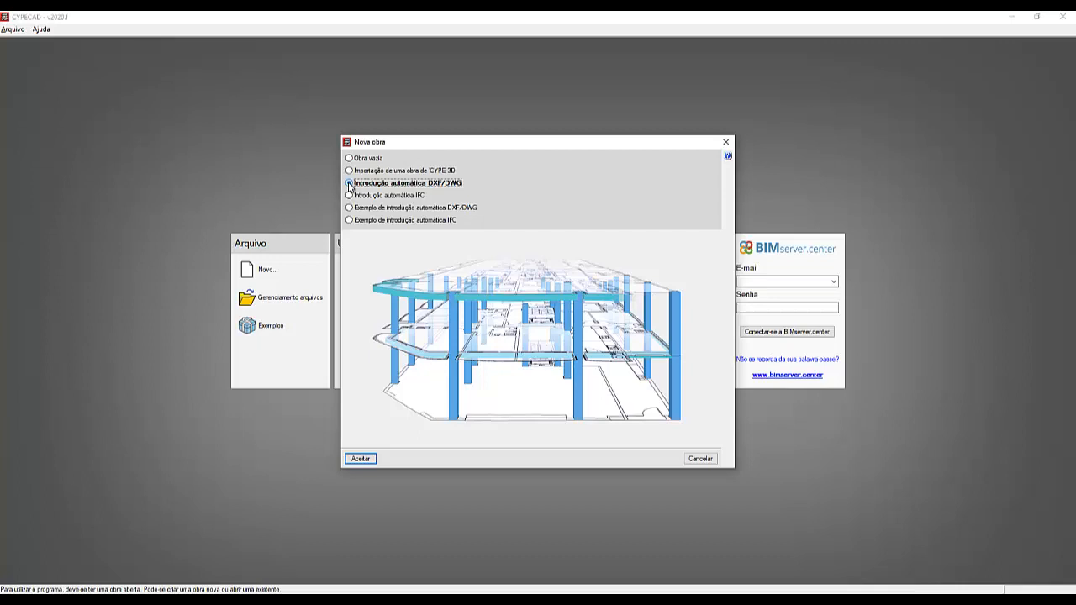
pyautogui.press('Down')
pyautogui.press('Up')
pyautogui.press('Up')
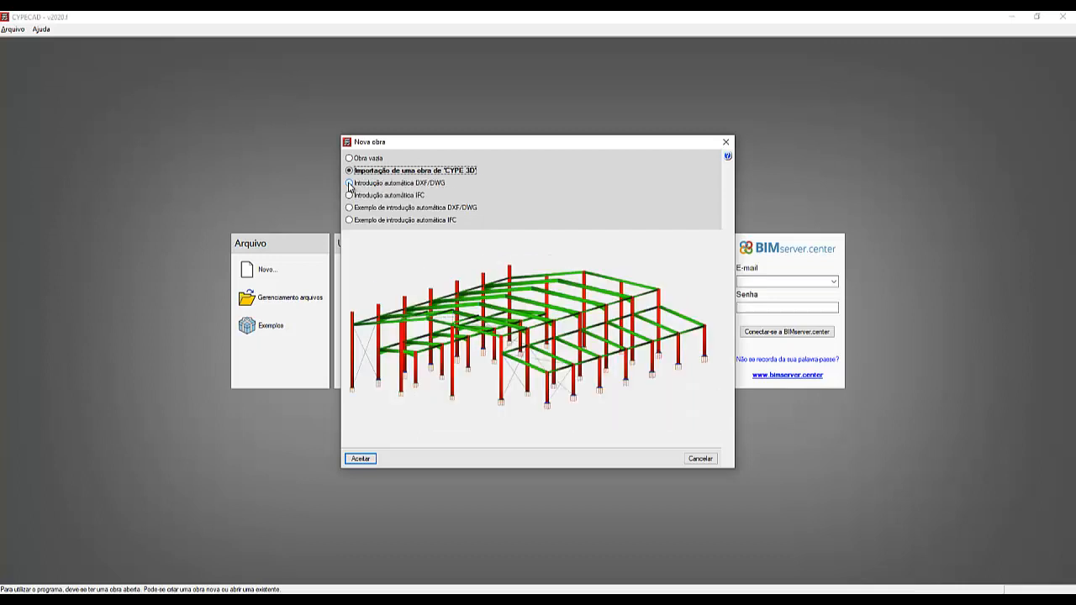
# Select Introdução automática DXF/DWG as the way to create the new project and accept it.
pyautogui.press('Down')
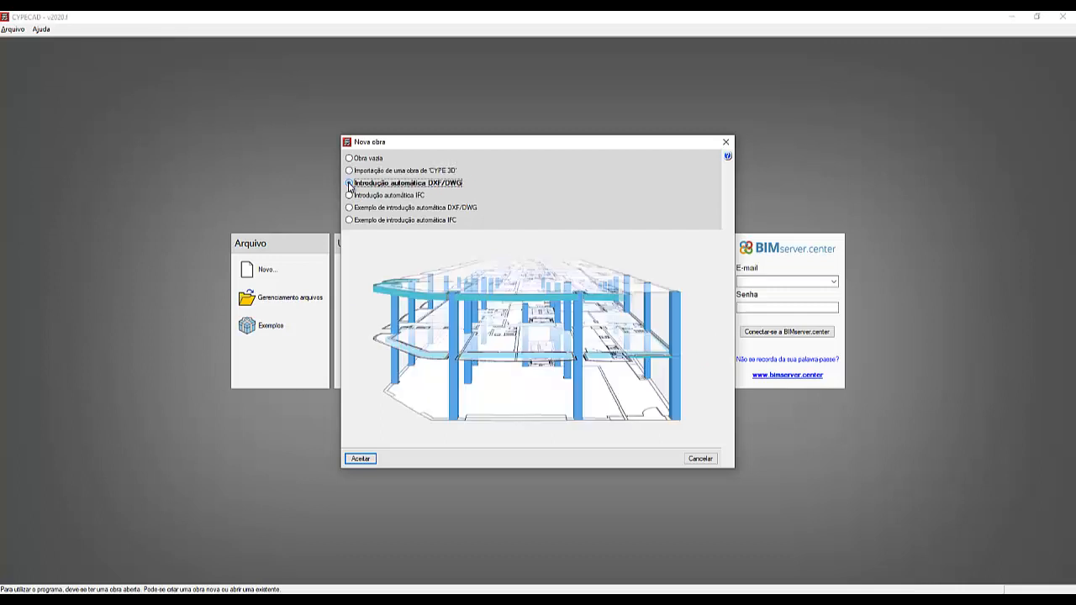
pyautogui.press('ctrl')
pyautogui.press('ctrl')
pyautogui.press('ctrl')
pyautogui.press('ctrl')
pyautogui.press('ctrl')
pyautogui.press('ctrl')
pyautogui.press('ctrl')
pyautogui.press('ctrl')
pyautogui.press('ctrl')
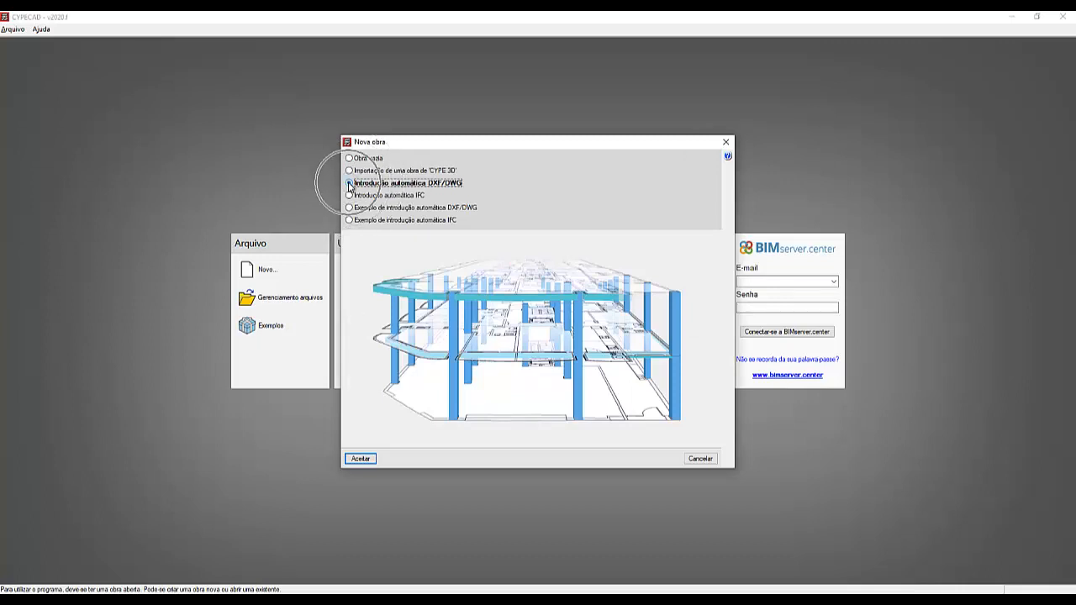
pyautogui.press('ctrl')
pyautogui.press('ctrl')
pyautogui.press('ctrl')
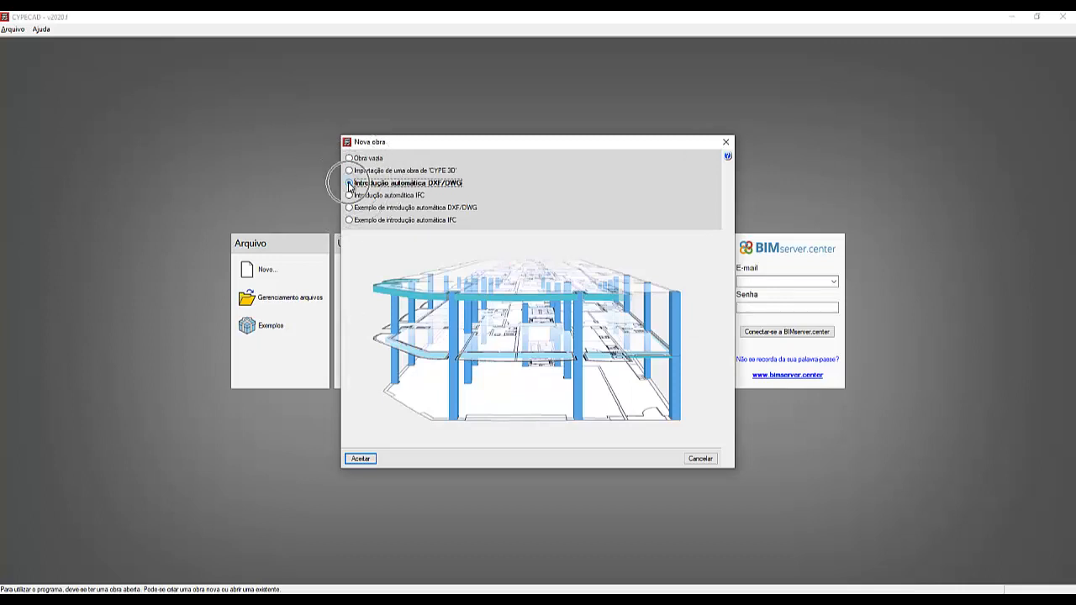
pyautogui.press('ctrl')
pyautogui.click(360, 458)
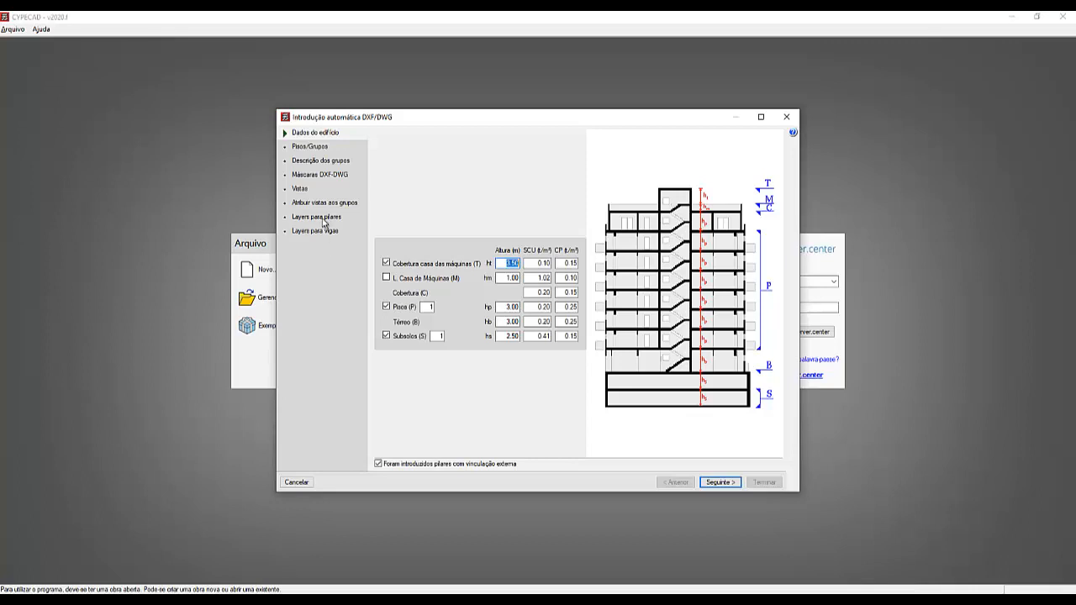
# Switch the L. Casa de Máquinas (M) level on and off to compare its effect on the building section.
pyautogui.click(324, 222)
pyautogui.moveTo(389, 347)
pyautogui.click(314, 138)
pyautogui.click(388, 278)
pyautogui.click(387, 277)
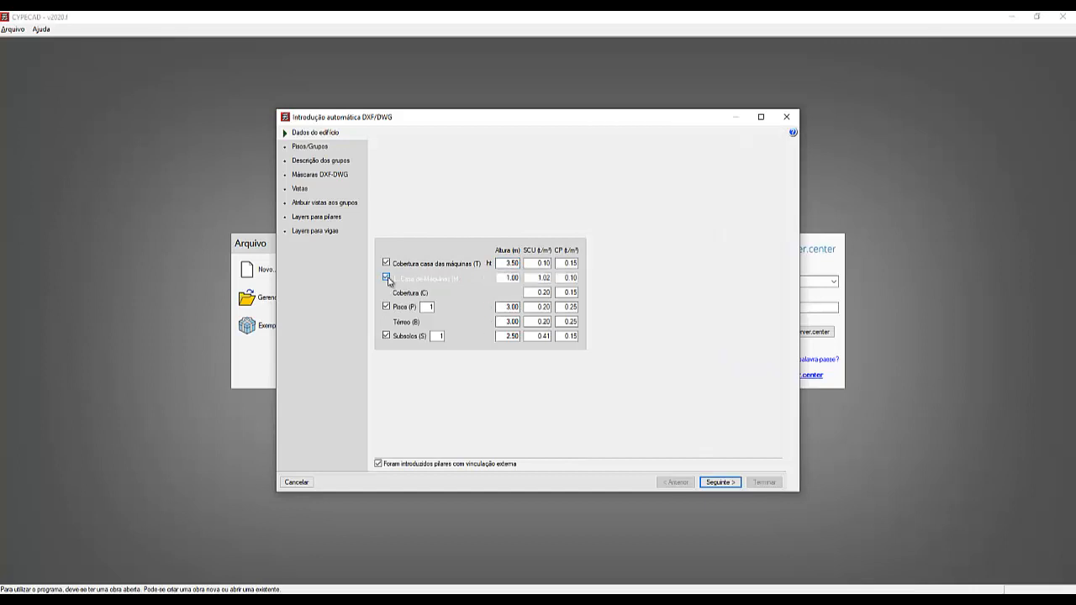
pyautogui.click(389, 278)
pyautogui.click(388, 278)
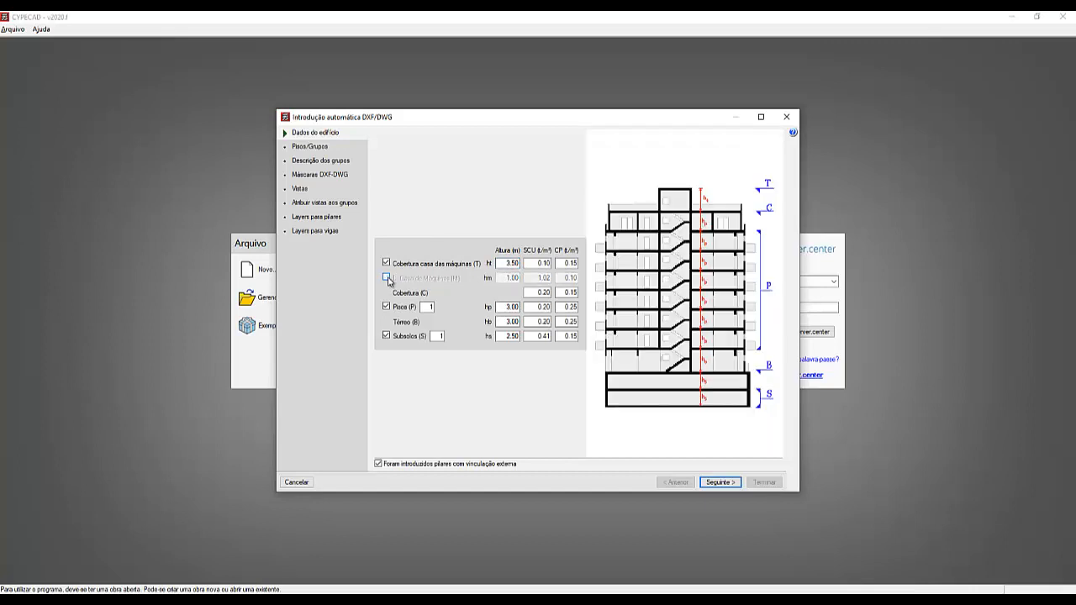
pyautogui.click(387, 278)
pyautogui.click(388, 278)
pyautogui.click(387, 279)
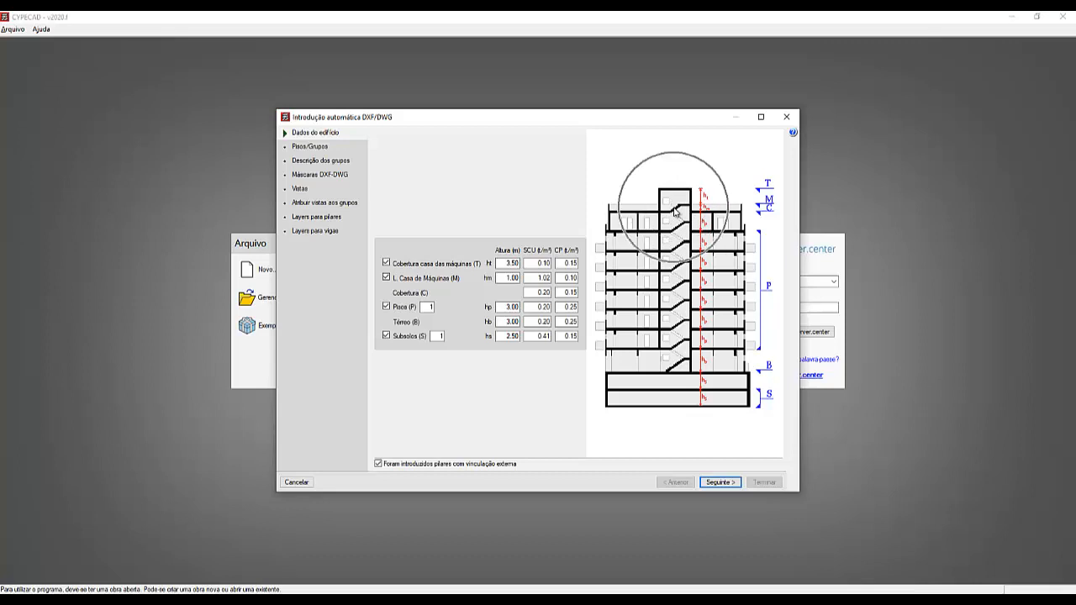
# Exclude the L. Casa de Máquinas (M) and Cobertura casa das máquinas (T) levels, and set the number of Pisos (P) to 2.
pyautogui.click(385, 279)
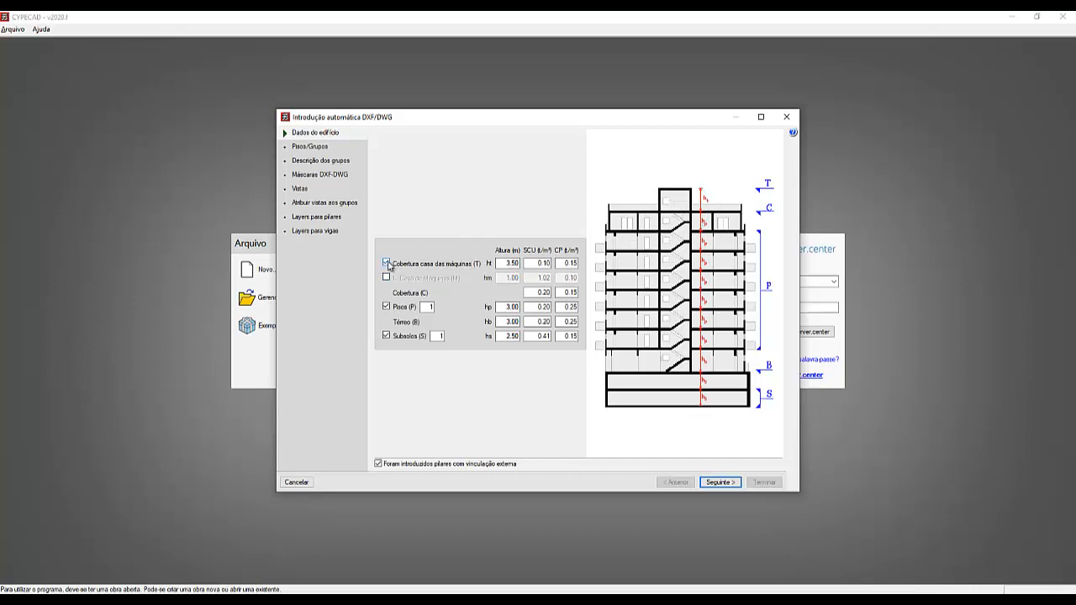
pyautogui.click(387, 263)
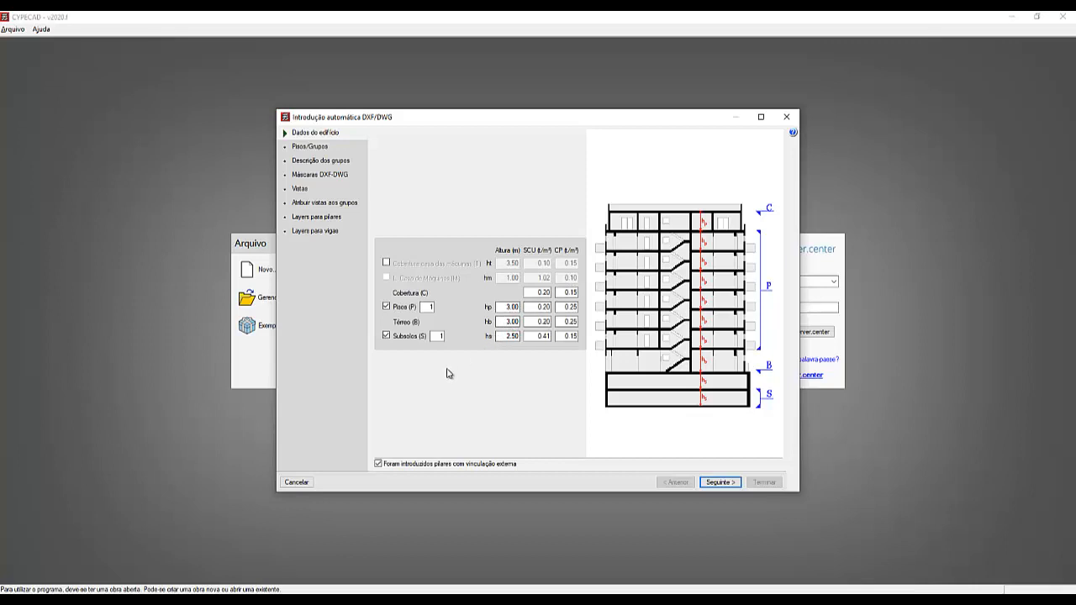
pyautogui.doubleClick(437, 336)
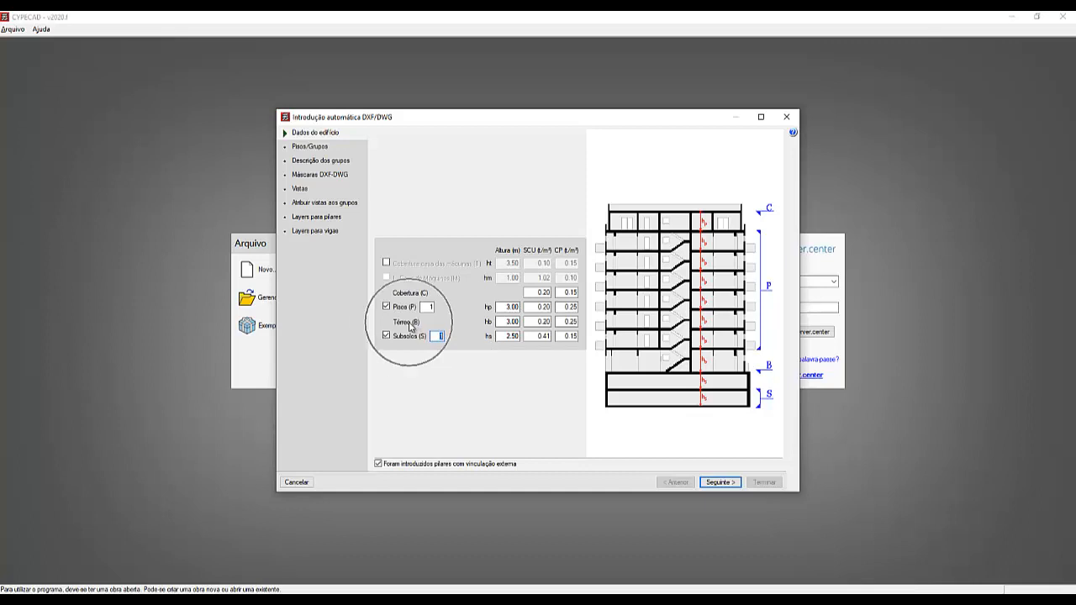
pyautogui.doubleClick(426, 307)
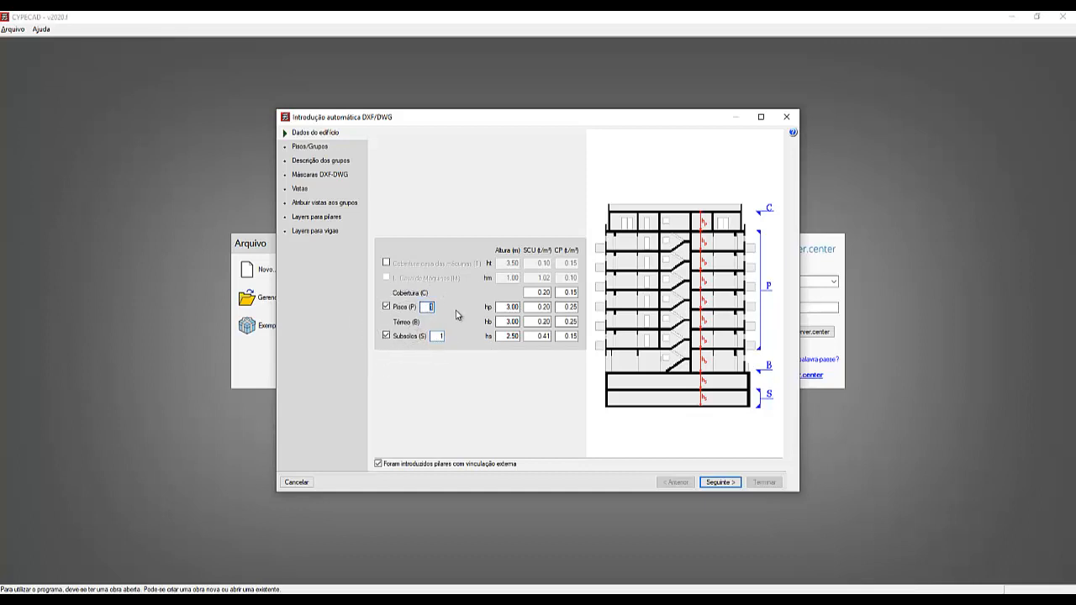
pyautogui.write('2')
pyautogui.press('ctrl')
pyautogui.press('ctrl')
pyautogui.press('ctrl')
# Set the SCU load to 3.00 for Pisos and Térreo and to 2 for Subsolos.
pyautogui.moveTo(424, 308); pyautogui.dragTo(459, 308)
pyautogui.moveTo(437, 335); pyautogui.dragTo(476, 336)
pyautogui.click(509, 336)
pyautogui.moveTo(505, 322); pyautogui.dragTo(526, 316)
# Examine the Altura values hp, hb and hs against the heights drawn in the building section.
pyautogui.press('ctrl')
pyautogui.press('ctrl')
pyautogui.press('ctrl')
pyautogui.press('ctrl')
pyautogui.press('ctrl')
pyautogui.press('ctrl')
pyautogui.press('ctrl')
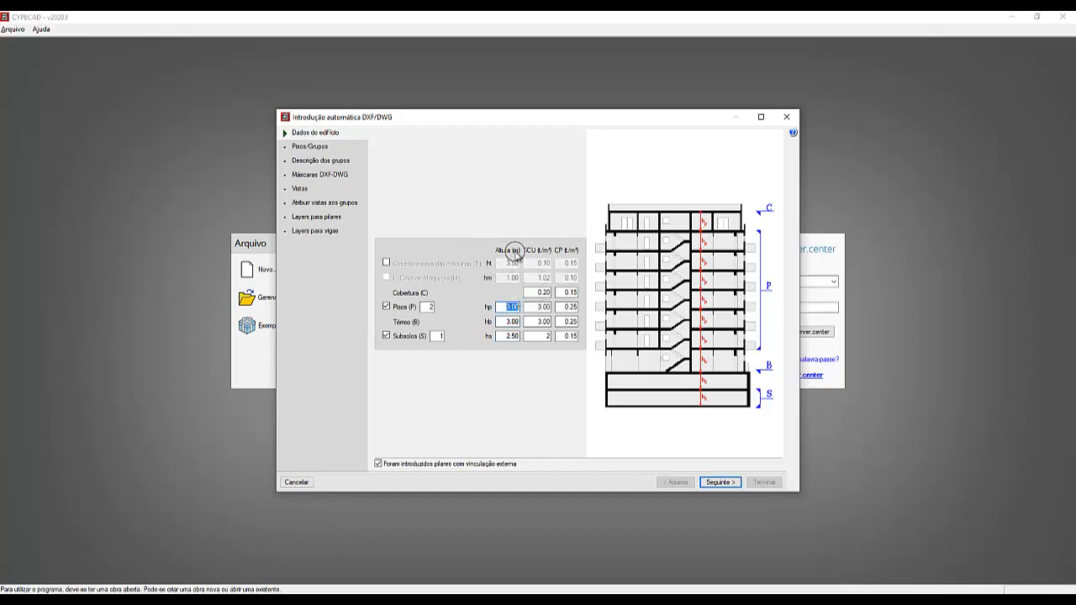
pyautogui.press('ctrl')
pyautogui.press('ctrl')
pyautogui.press('ctrl')
pyautogui.press('ctrl')
pyautogui.press('ctrl')
pyautogui.press('ctrl')
pyautogui.press('ctrl')
pyautogui.press('ctrl')
pyautogui.press('ctrl')
pyautogui.press('ctrl')
pyautogui.press('ctrl')
pyautogui.press('ctrl')
# Switch to Paint, paste the captured image of the DXF/DWG dialog, and enlarge its building section.
pyautogui.click(436, 598)
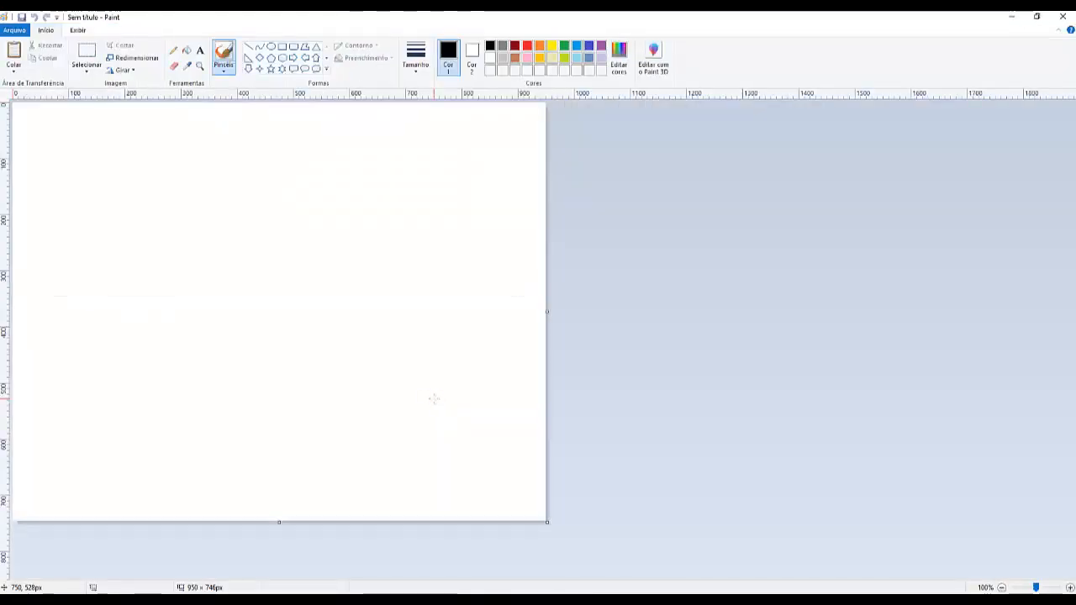
pyautogui.hotkey('ctrl', 'v')
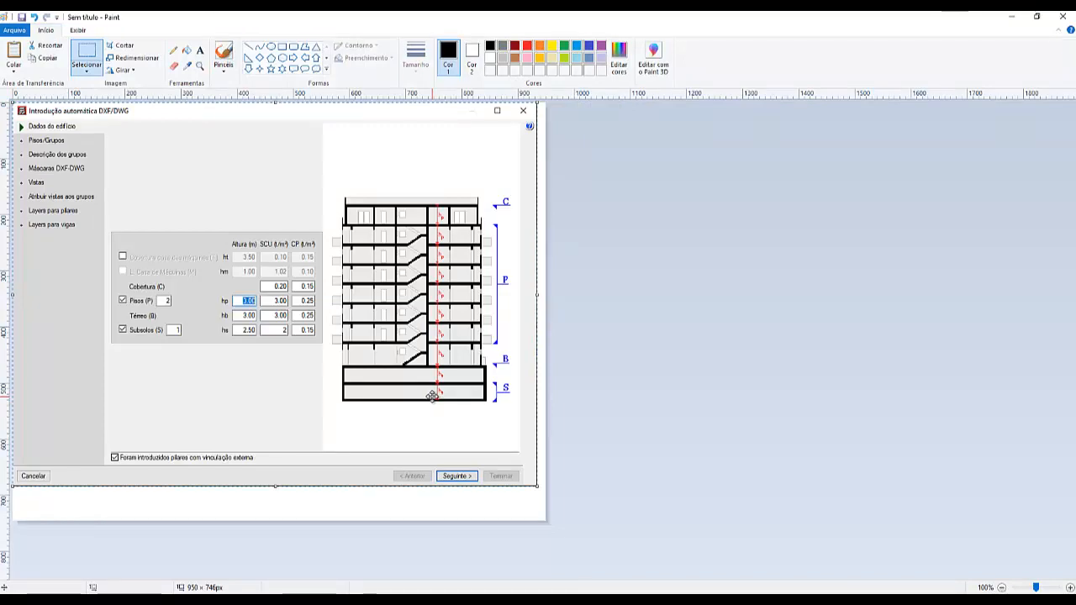
pyautogui.keyDown('ctrl'); pyautogui.scroll(2, 431, 395); pyautogui.keyUp('ctrl')
pyautogui.scroll(-5, 431, 395)
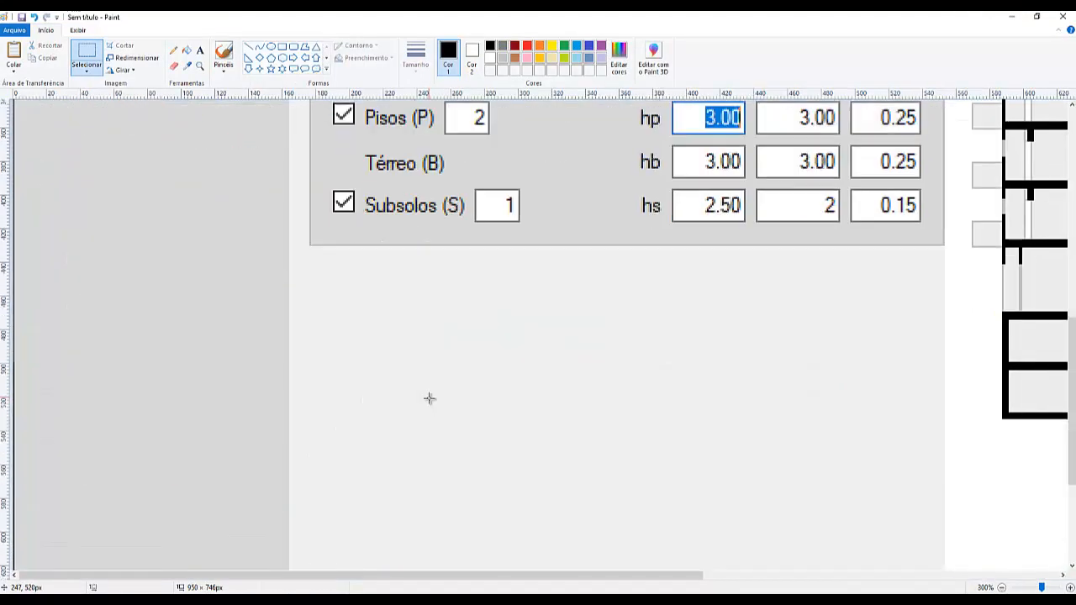
pyautogui.moveTo(432, 577)
pyautogui.mouseDown()
pyautogui.moveTo(620, 557)
pyautogui.moveTo(835, 559)
pyautogui.mouseUp()
pyautogui.scroll(3, 840, 512)
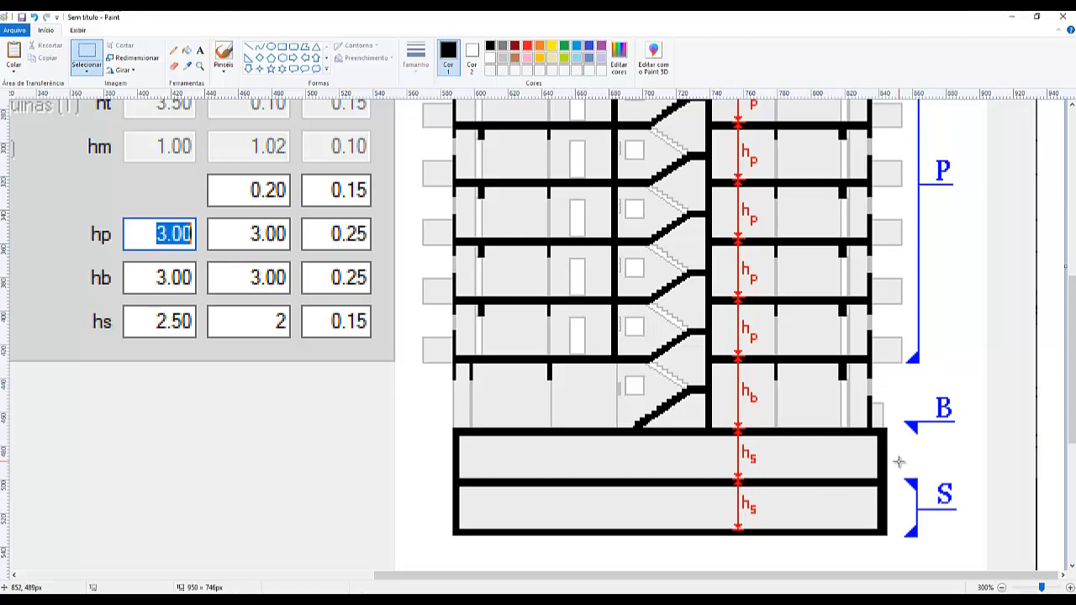
pyautogui.keyDown('ctrl'); pyautogui.scroll(2, 896, 462); pyautogui.keyUp('ctrl')
pyautogui.moveTo(711, 577); pyautogui.dragTo(985, 553)
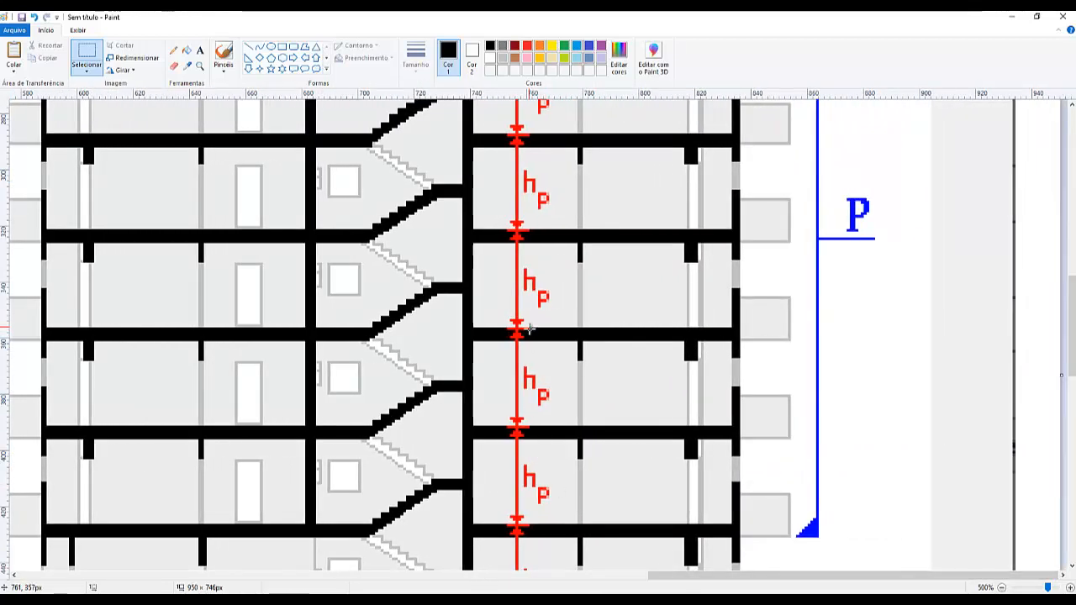
# Examine the hp, hb and hs floor heights in the enlarged building section, and return to CYPECAD.
pyautogui.press('ctrl')
pyautogui.press('ctrl')
pyautogui.press('ctrl')
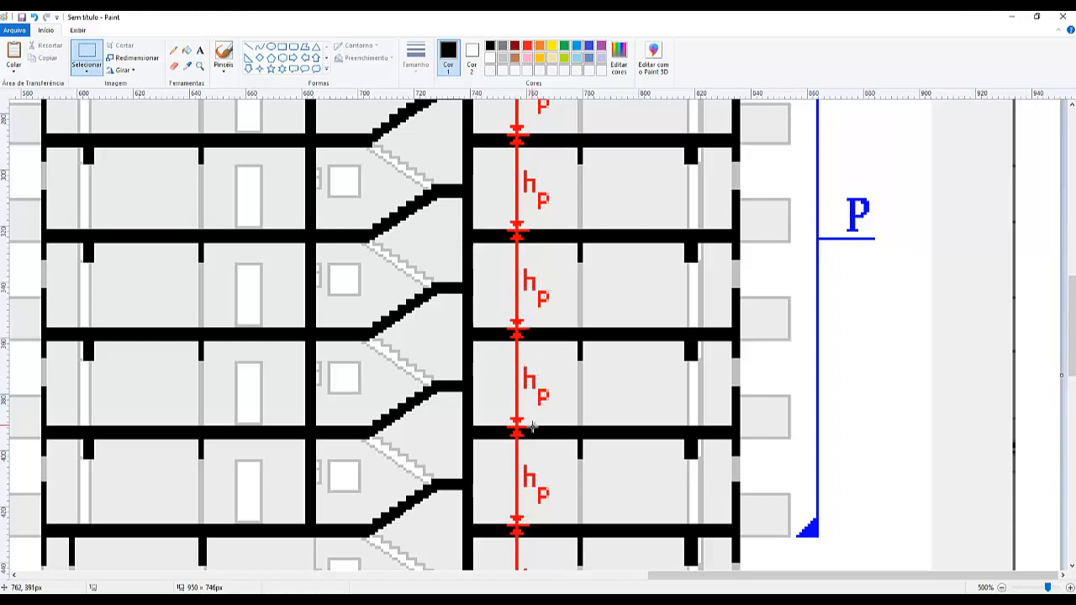
pyautogui.press('ctrl')
pyautogui.press('ctrl')
pyautogui.press('ctrl')
pyautogui.press('ctrl')
pyautogui.press('ctrl')
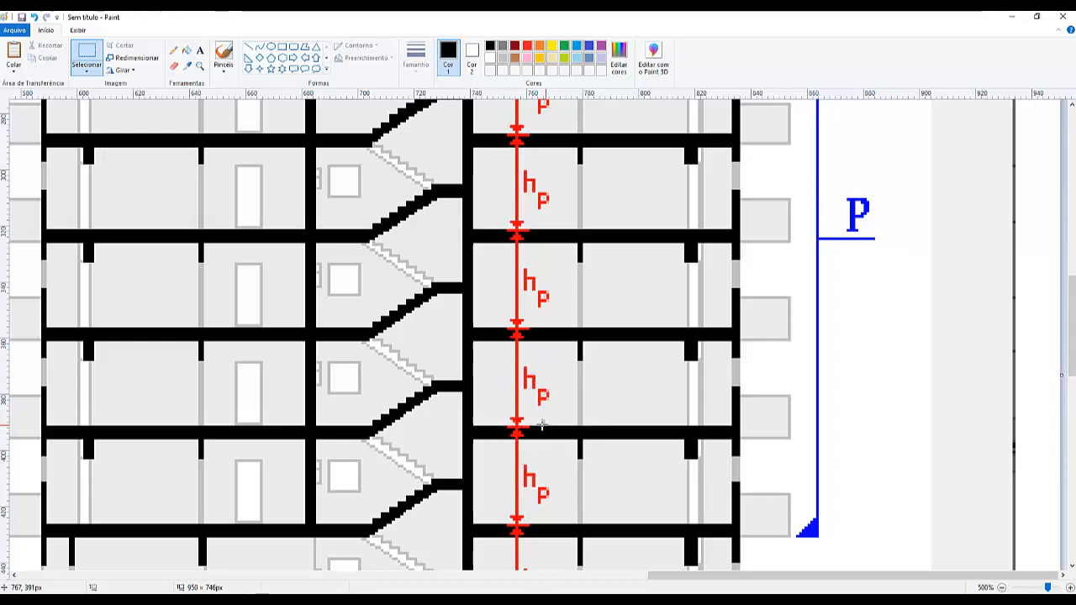
pyautogui.press('ctrl')
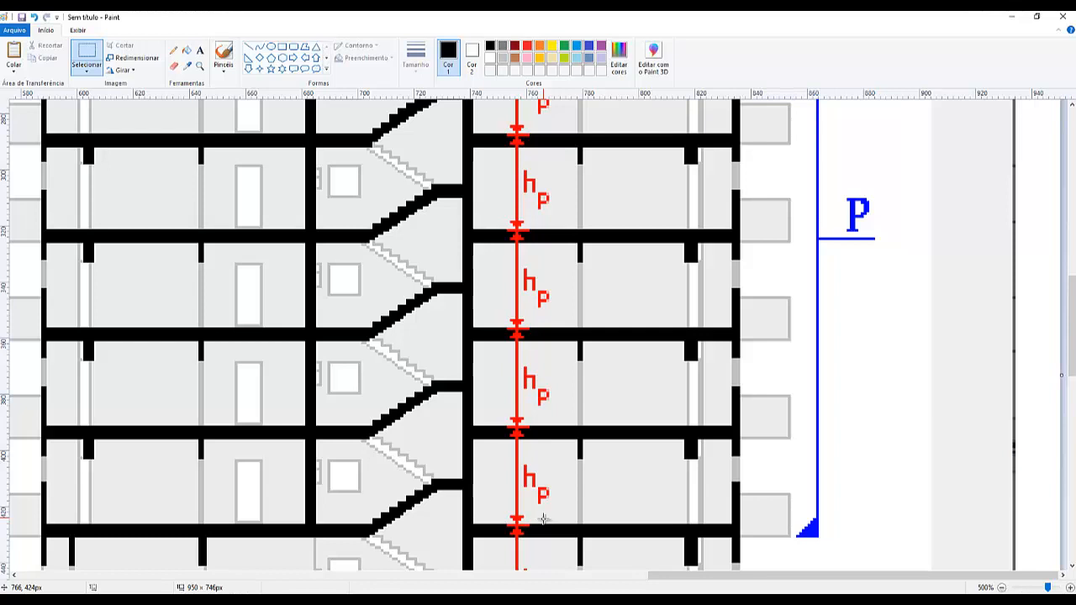
pyautogui.scroll(-3, 528, 510)
pyautogui.scroll(-5, 529, 510)
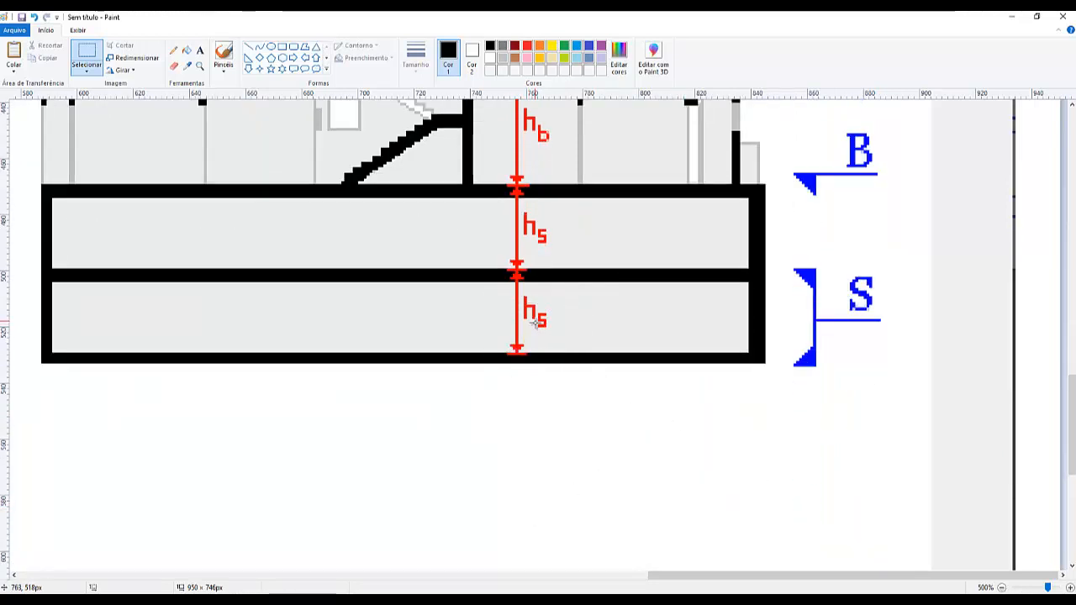
pyautogui.scroll(3, 534, 323)
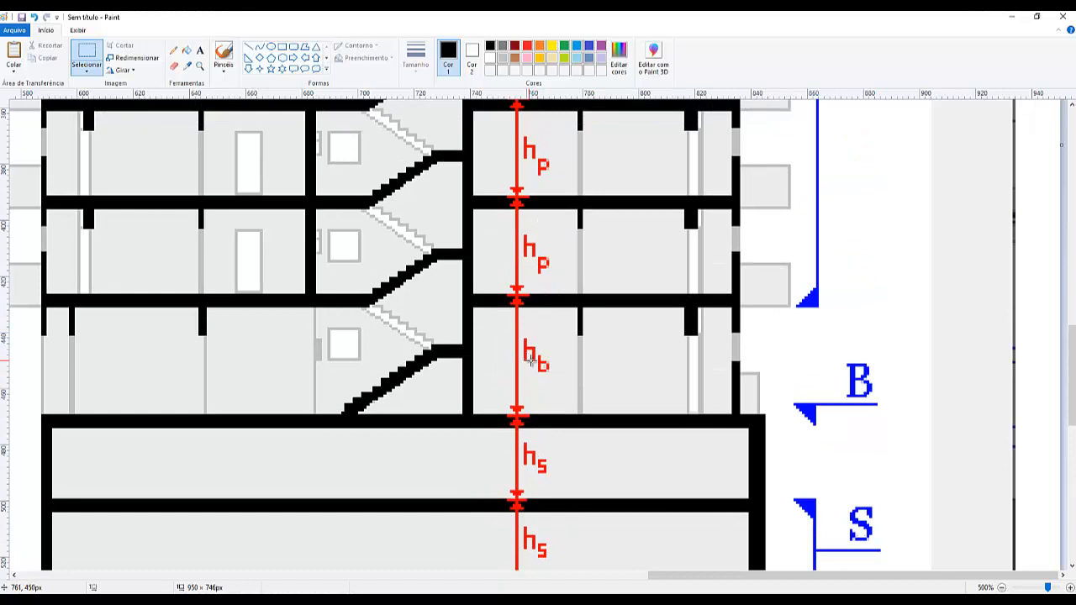
pyautogui.press('ctrl')
pyautogui.press('ctrl')
pyautogui.click(531, 358)
pyautogui.click(1012, 16)
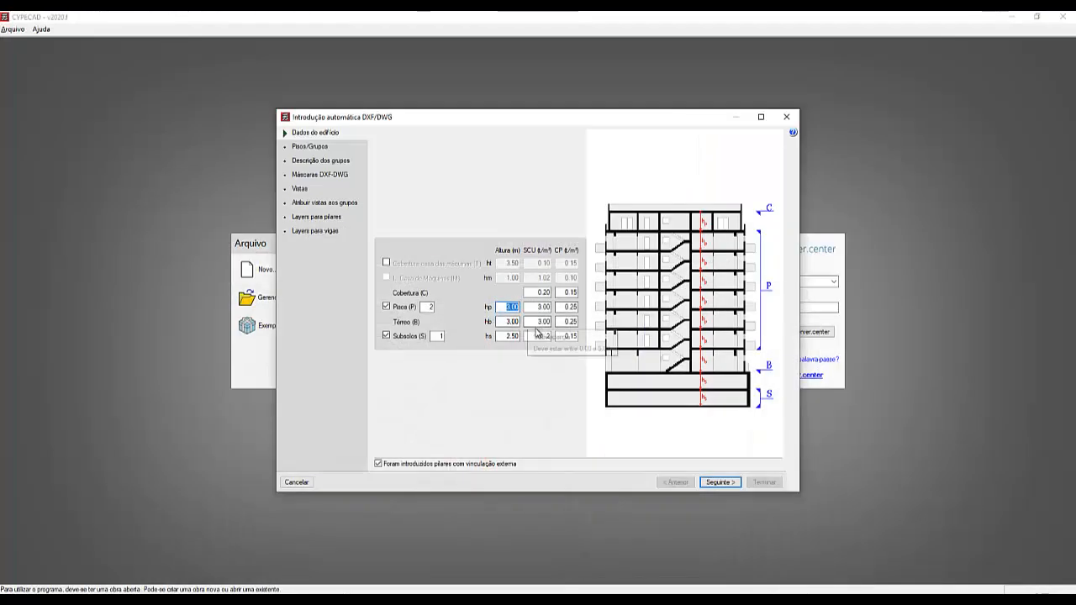
# Set the Subsolos height hs to 3.00 m.
pyautogui.moveTo(504, 336); pyautogui.dragTo(544, 354)
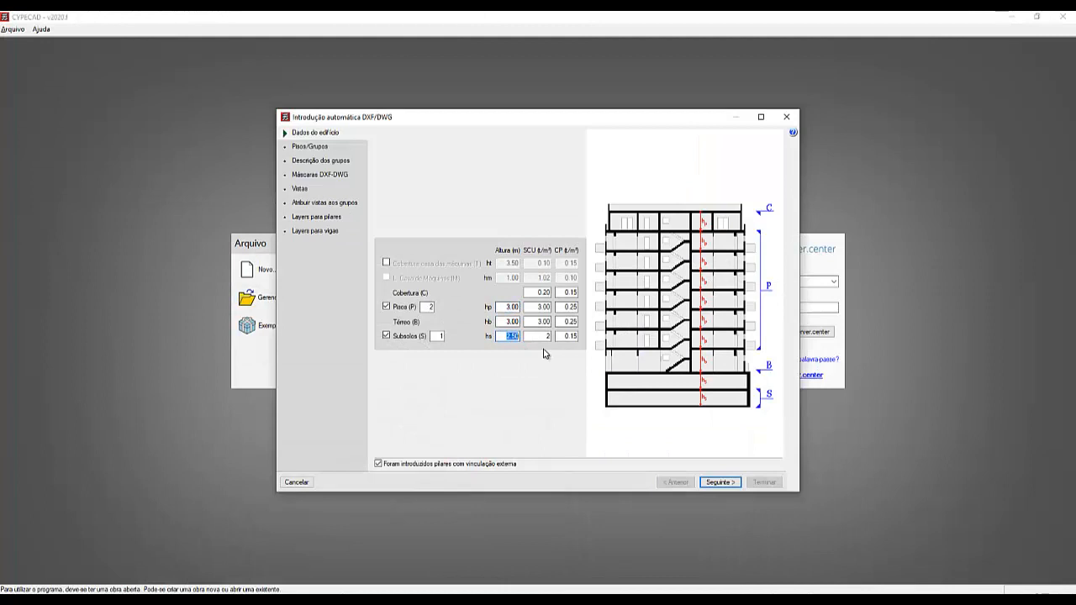
pyautogui.write('3.00')
pyautogui.press('Tab')
# Set the Cobertura SCU load to 0.15 and try entering 0,25 as its CP load.
pyautogui.click(542, 291)
pyautogui.write('0.15')
pyautogui.press('Tab')
pyautogui.write('0,25')
pyautogui.press('Tab')
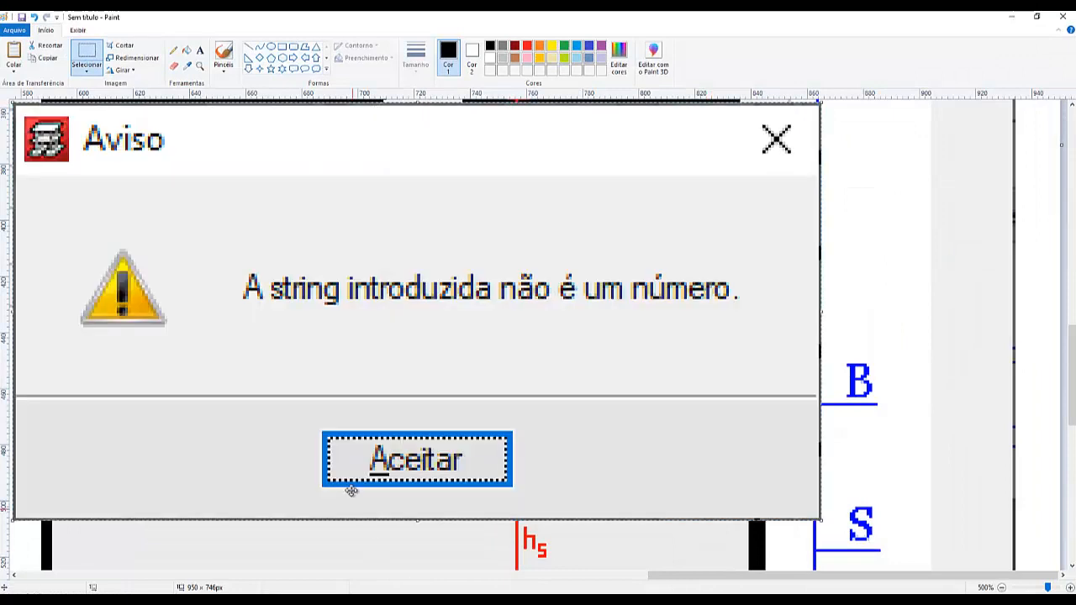
# Reposition the pasted Aviso message image in Paint, and return to CYPECAD to dismiss the warning.
pyautogui.moveTo(543, 417); pyautogui.dragTo(554, 421)
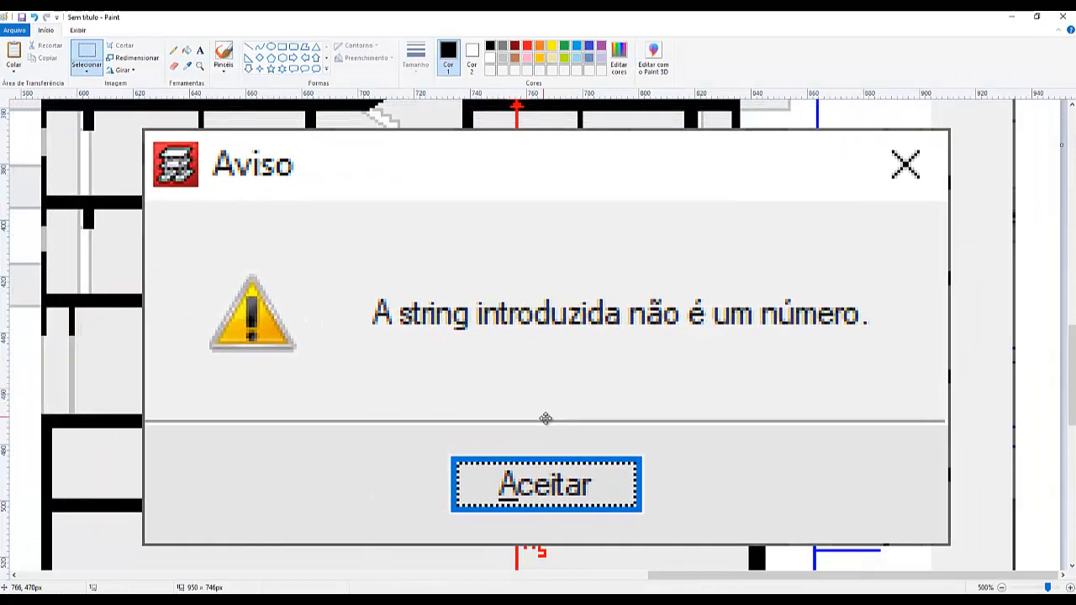
pyautogui.moveTo(535, 601)
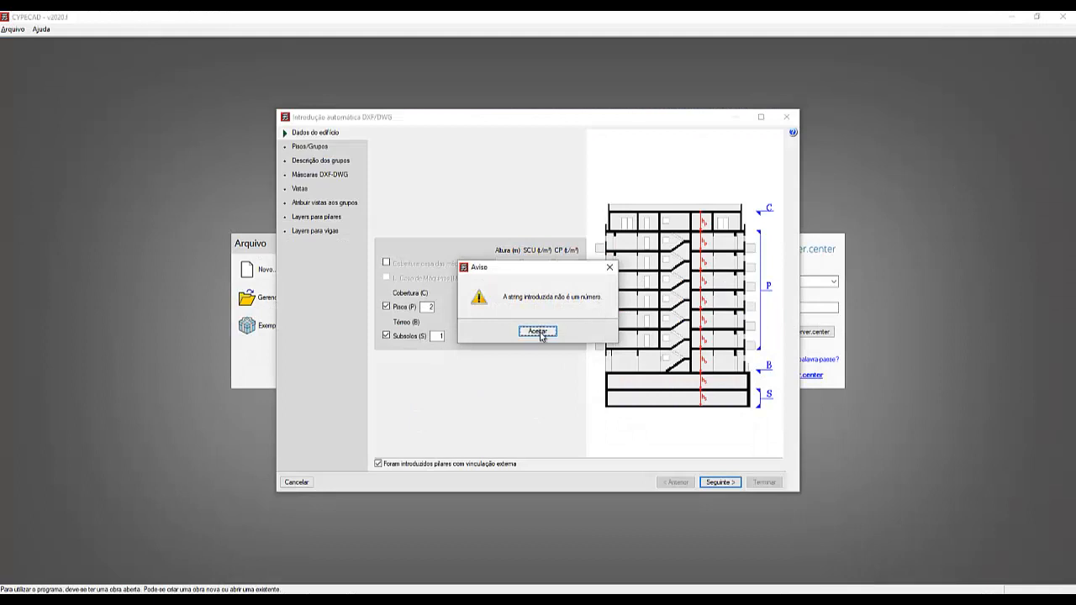
pyautogui.click(541, 332)
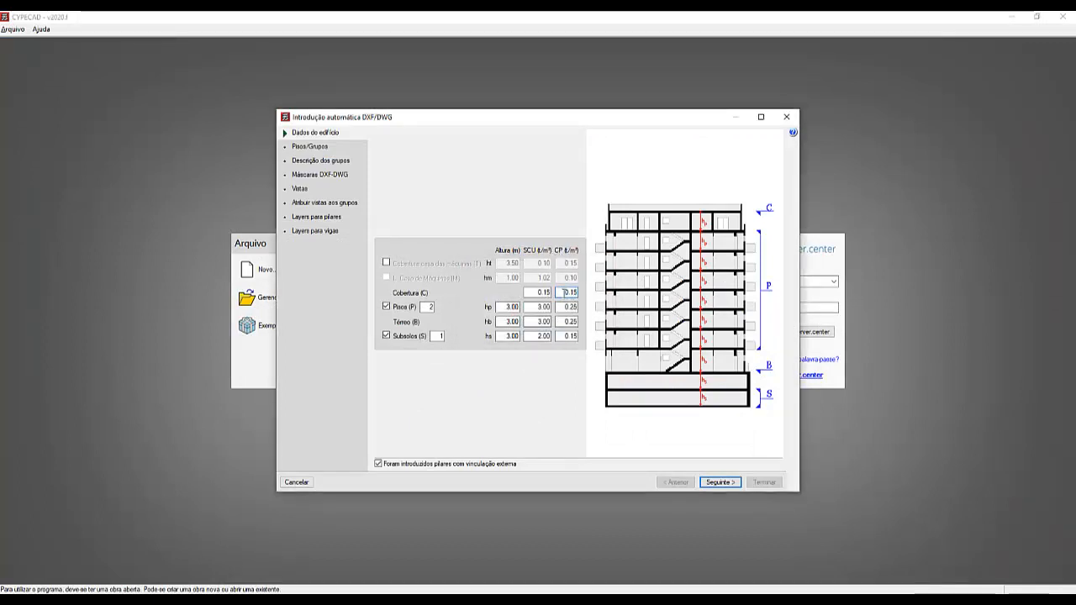
# Set the CP load to 0.10 for Cobertura, and the loads for Pisos to SCU 0.15 and CP 0.10.
pyautogui.doubleClick(565, 292)
pyautogui.write('0.10')
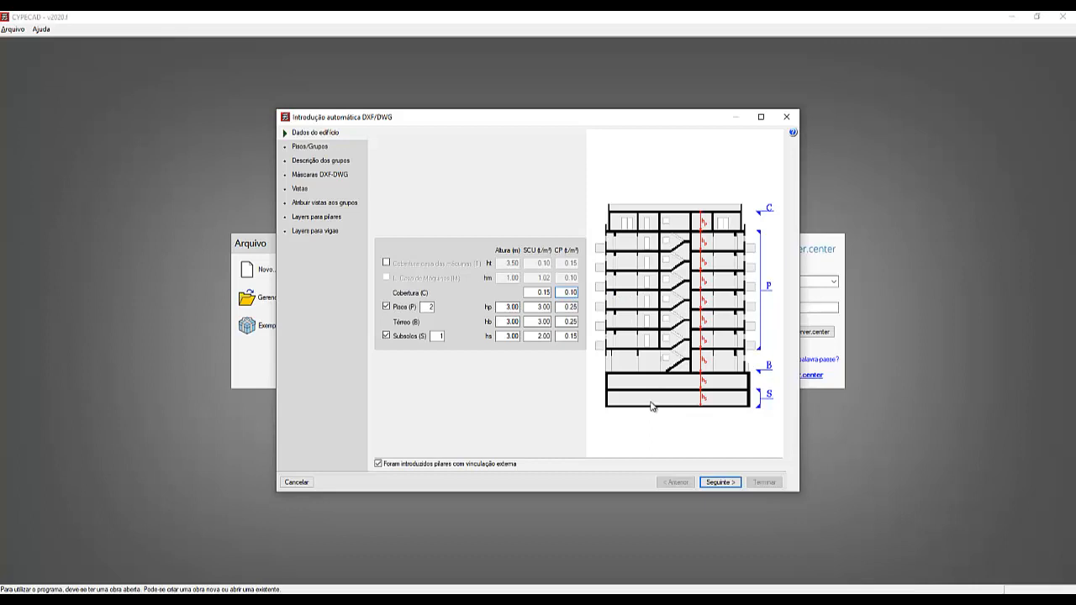
pyautogui.doubleClick(545, 307)
pyautogui.write('0.15')
pyautogui.press('Tab')
pyautogui.write('0.10')
pyautogui.press('Tab')
# Set the SCU load to 0.15 and the CP load to 0.10 for both Térreo and Subsolos.
pyautogui.press('Tab')
pyautogui.write('0.15')
pyautogui.press('Tab')
pyautogui.write('0.10')
pyautogui.press('Tab')
pyautogui.press('Tab')
pyautogui.press('Tab')
pyautogui.write('0.15')
pyautogui.press('Tab')
pyautogui.write('0.10')
# Accept the building data and continue to the Pisos/Grupos page.
pyautogui.click(504, 307)
pyautogui.click(548, 292)
pyautogui.click(708, 484)
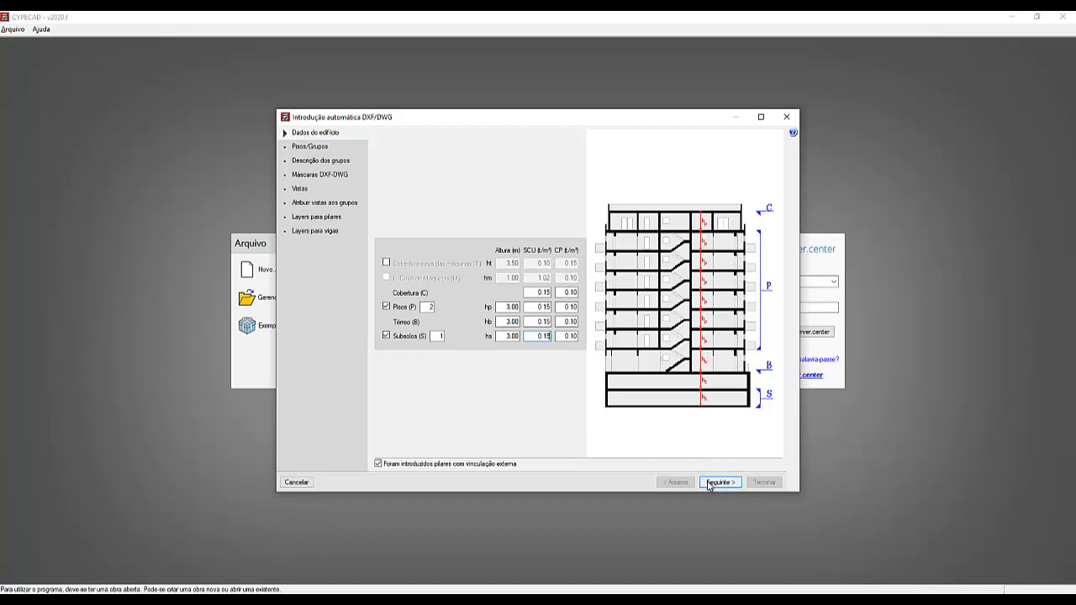
pyautogui.click(719, 484)
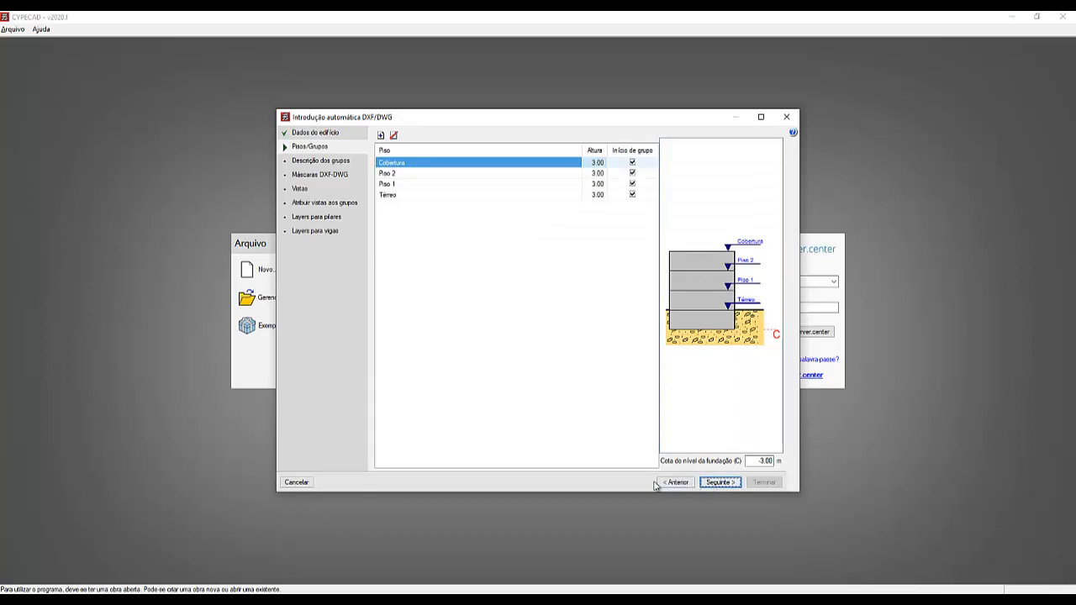
# Review the floors from Térreo up to Cobertura against the foundation section sketch.
pyautogui.click(405, 197)
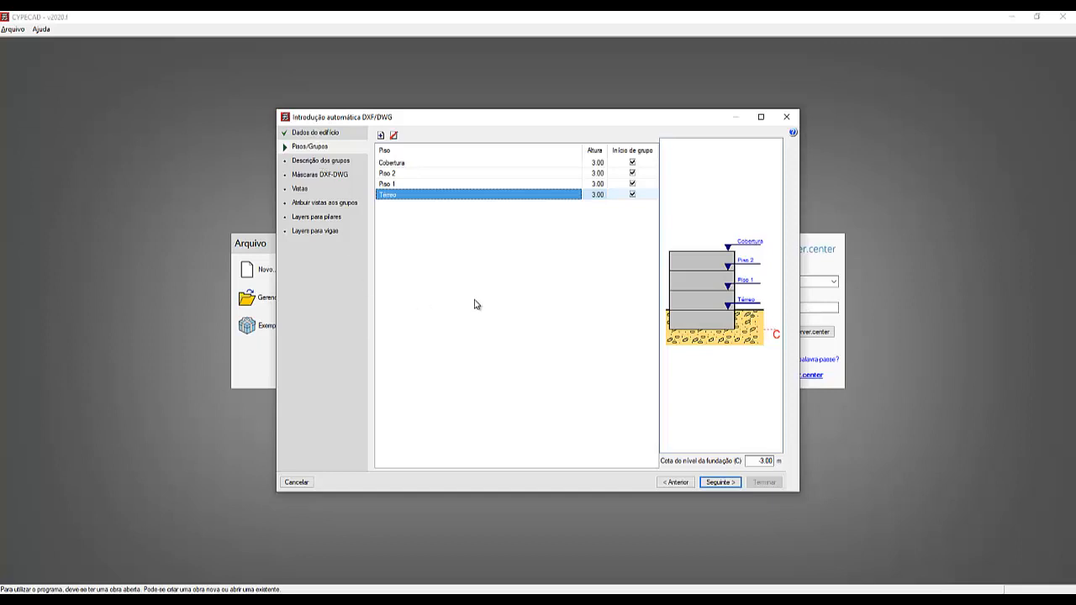
pyautogui.press('Up')
pyautogui.press('Up')
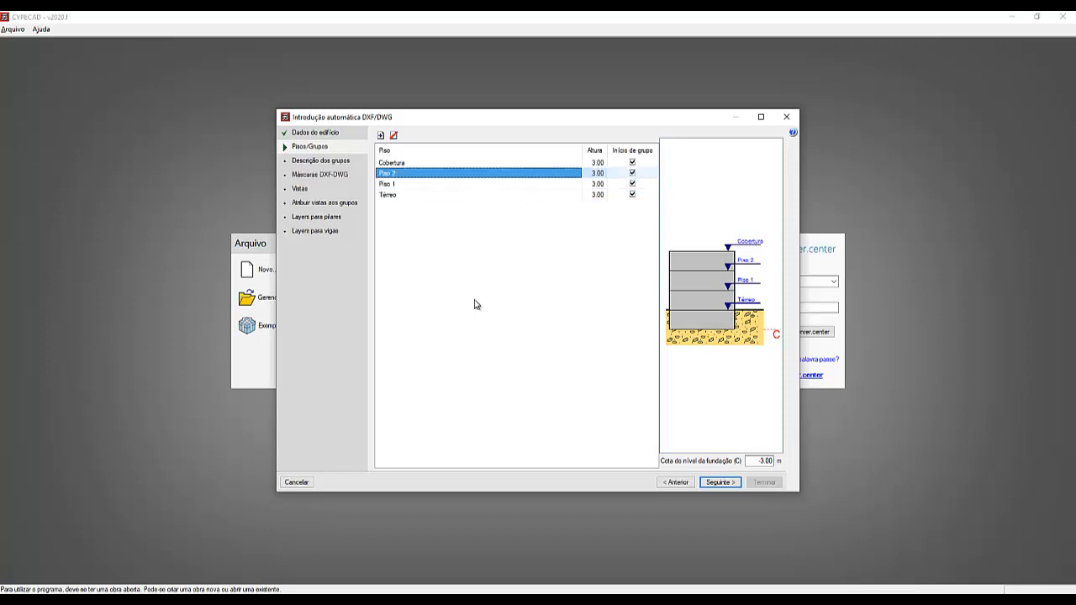
pyautogui.press('Up')
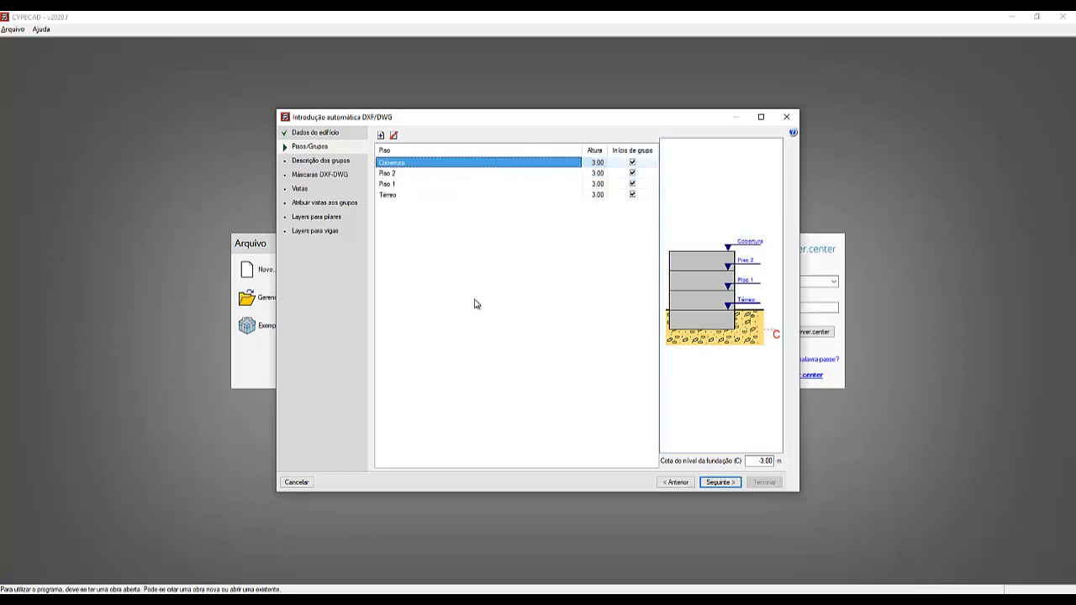
pyautogui.click(715, 334)
pyautogui.moveTo(731, 468)
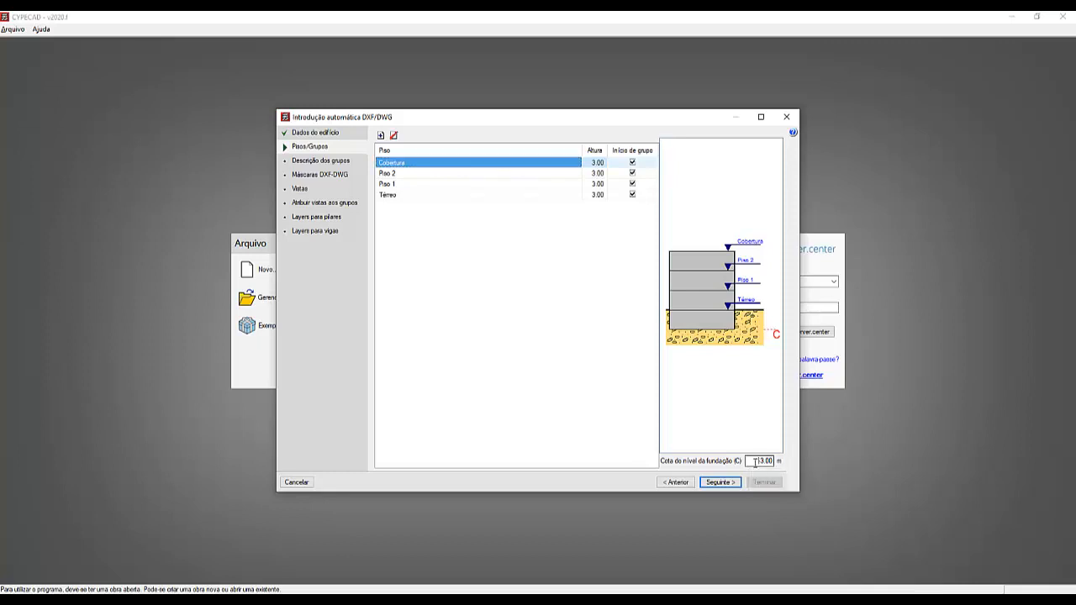
# Try foundation level elevations of 0.00 m and -1.00 m to compare their effect on the section sketch.
pyautogui.doubleClick(754, 462)
pyautogui.write('0.00')
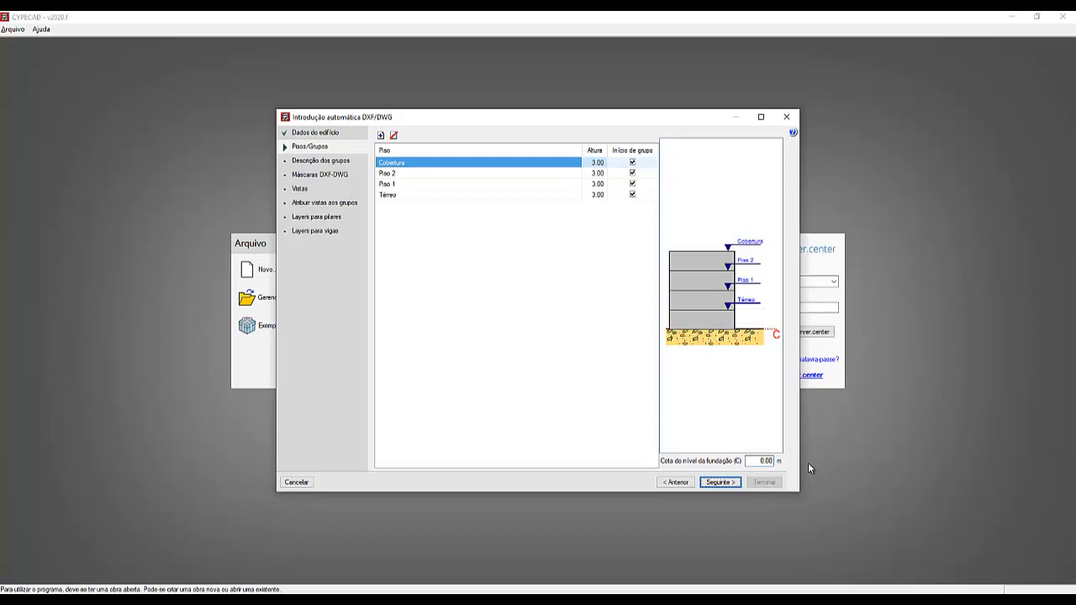
pyautogui.moveTo(749, 463); pyautogui.dragTo(807, 468)
pyautogui.write('-1.00')
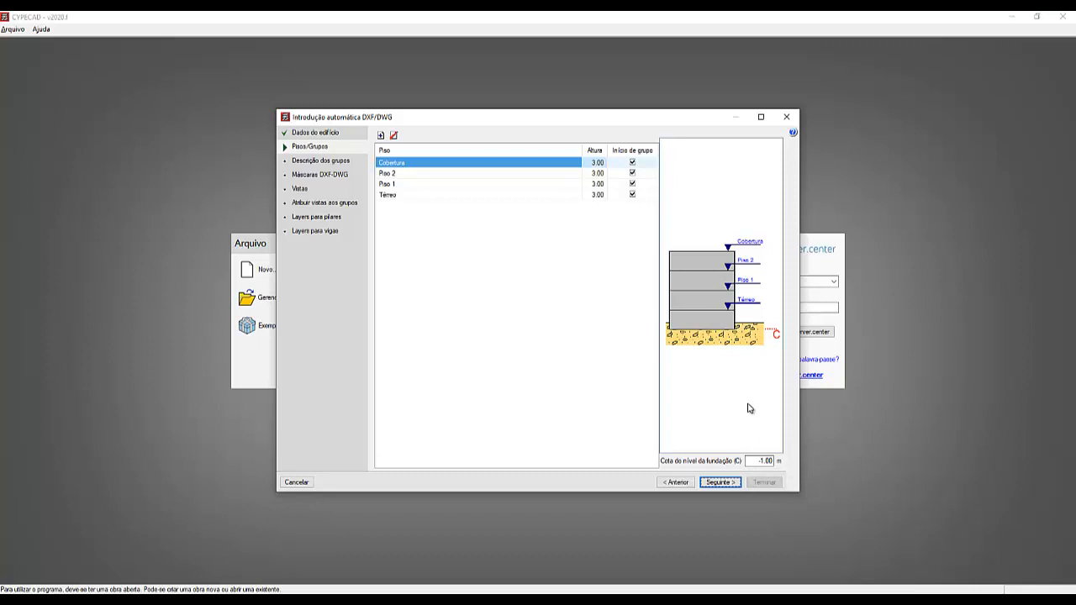
# Try a foundation level of 0 m, view the resulting Descrição dos grupos page, and return to Pisos/Grupos.
pyautogui.doubleClick(761, 461)
pyautogui.write('0')
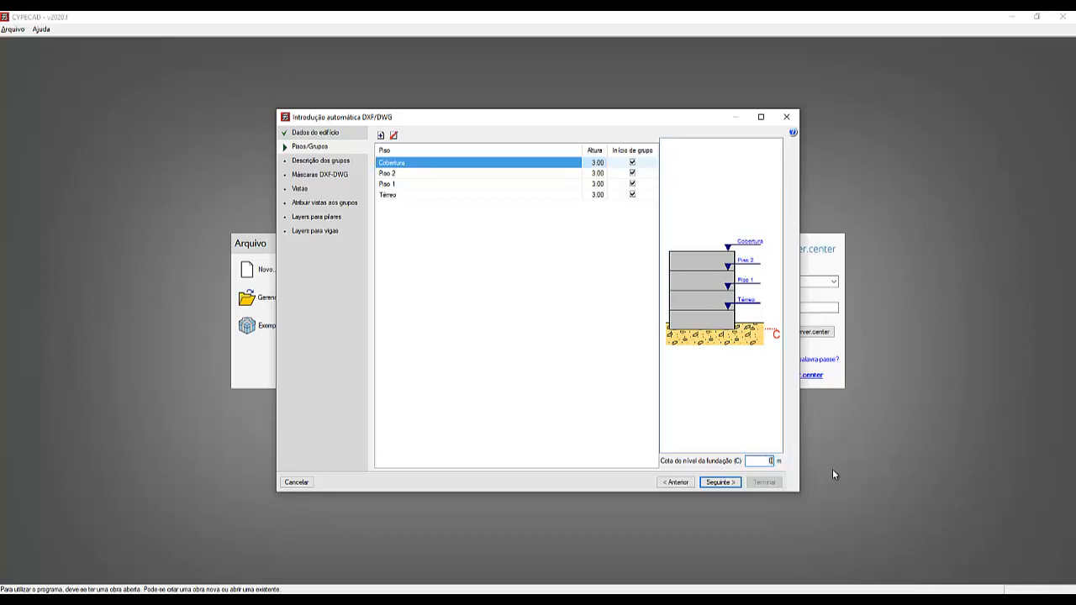
pyautogui.press('Return')
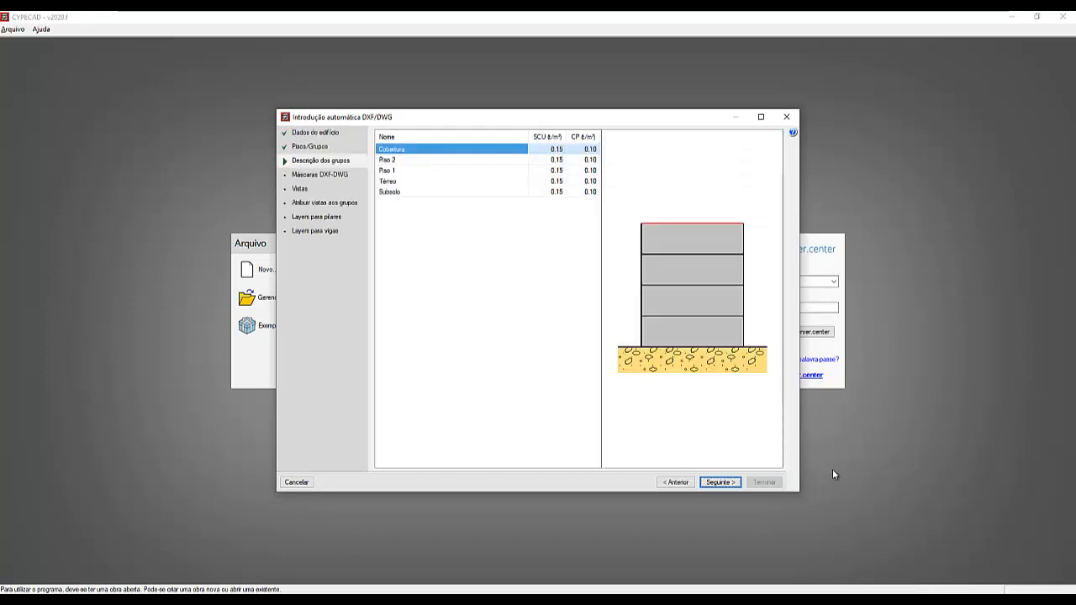
pyautogui.click(341, 149)
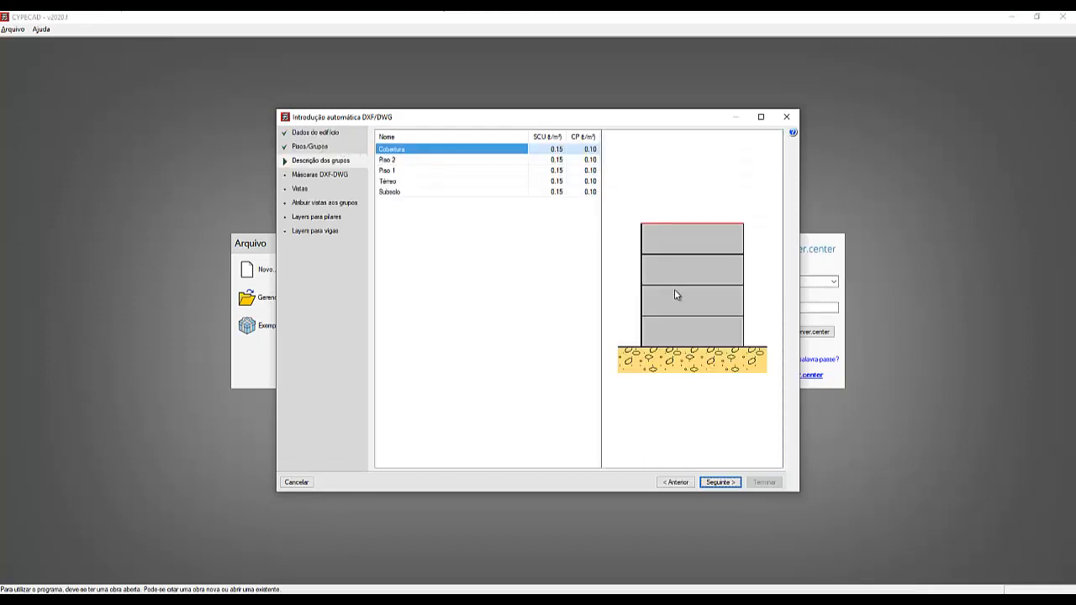
pyautogui.click(754, 461)
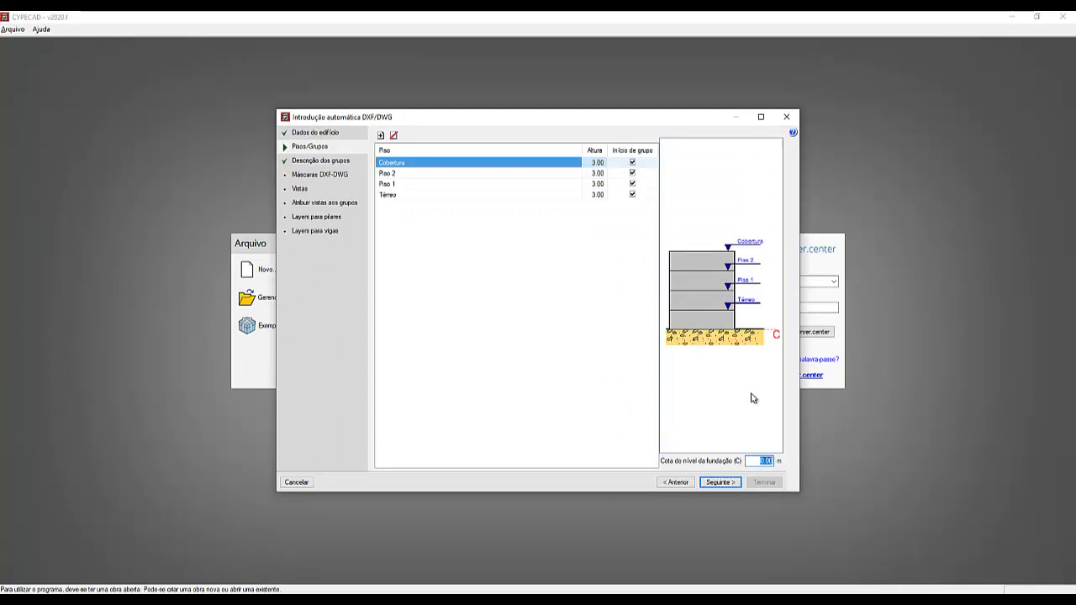
# Try a foundation level of 3.00 m, and set it back to -3.00 m.
pyautogui.write('3.00')
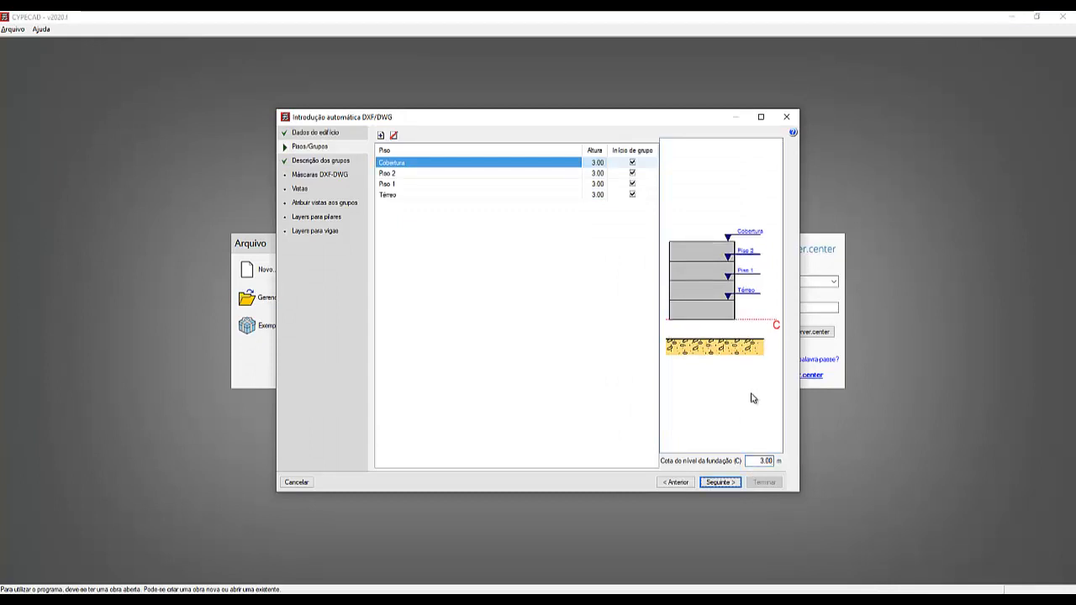
pyautogui.click(753, 461)
pyautogui.write('-3.00')
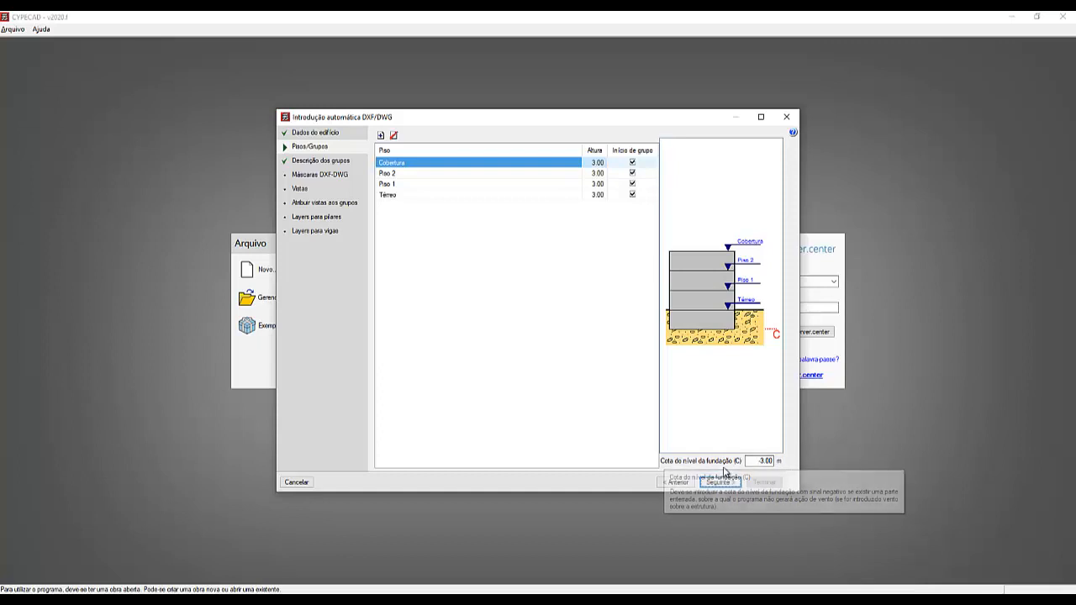
pyautogui.doubleClick(762, 461)
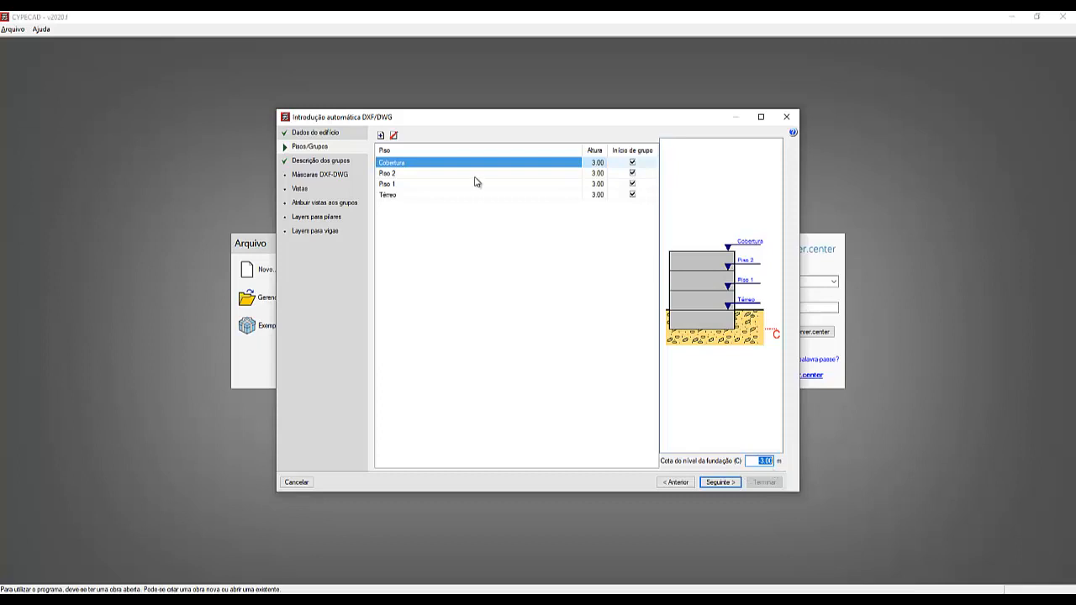
# Compare the Piso 1 and Piso 2 entries and their Início de grupo settings.
pyautogui.click(305, 148)
pyautogui.click(414, 187)
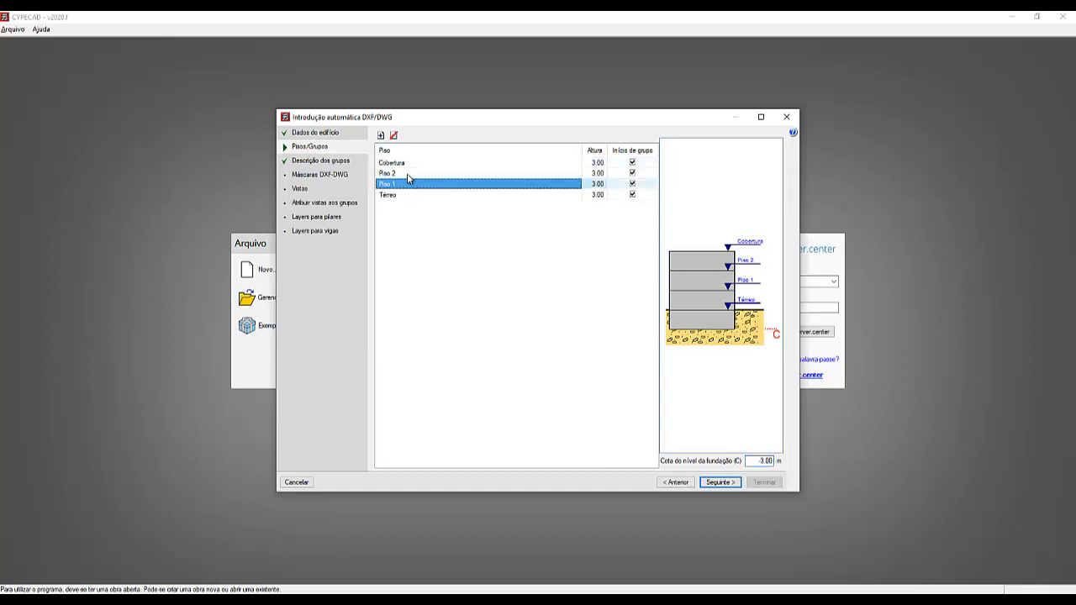
pyautogui.click(406, 175)
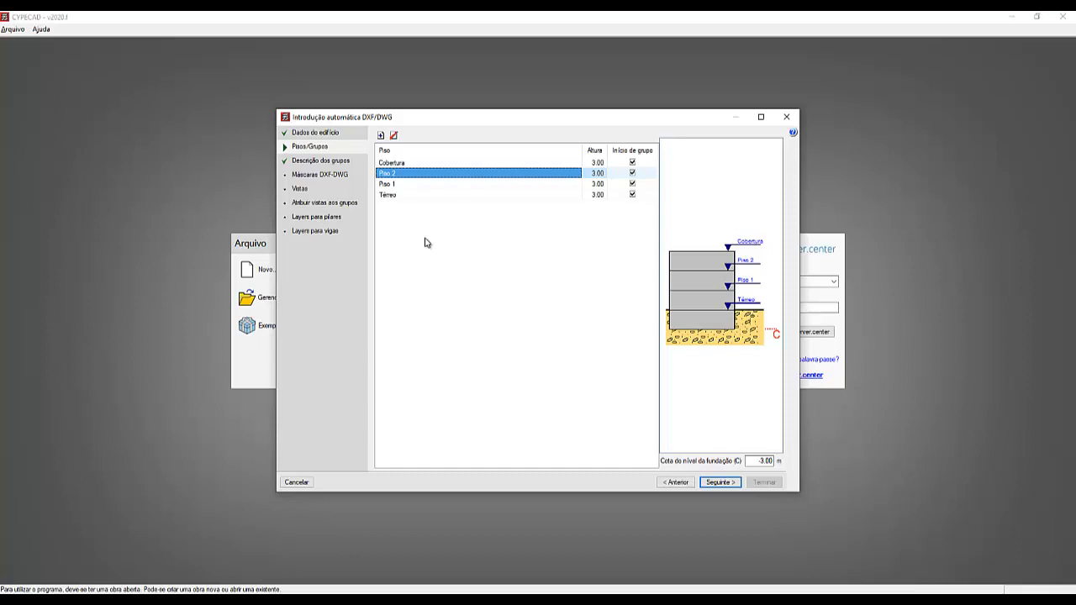
pyautogui.click(413, 185)
pyautogui.click(412, 176)
pyautogui.click(409, 185)
pyautogui.click(406, 175)
pyautogui.press('ctrl')
pyautogui.press('ctrl')
pyautogui.press('ctrl')
pyautogui.press('ctrl')
pyautogui.press('ctrl')
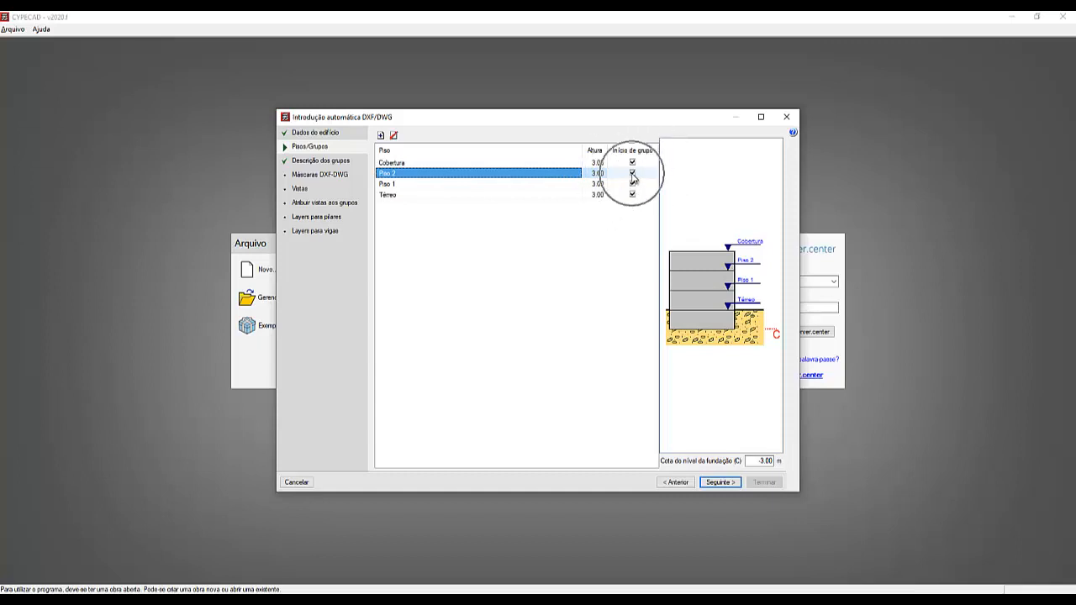
# Clear the Início de grupo option of Piso 2 and examine its grouping with Piso 1 in the section.
pyautogui.click(632, 173)
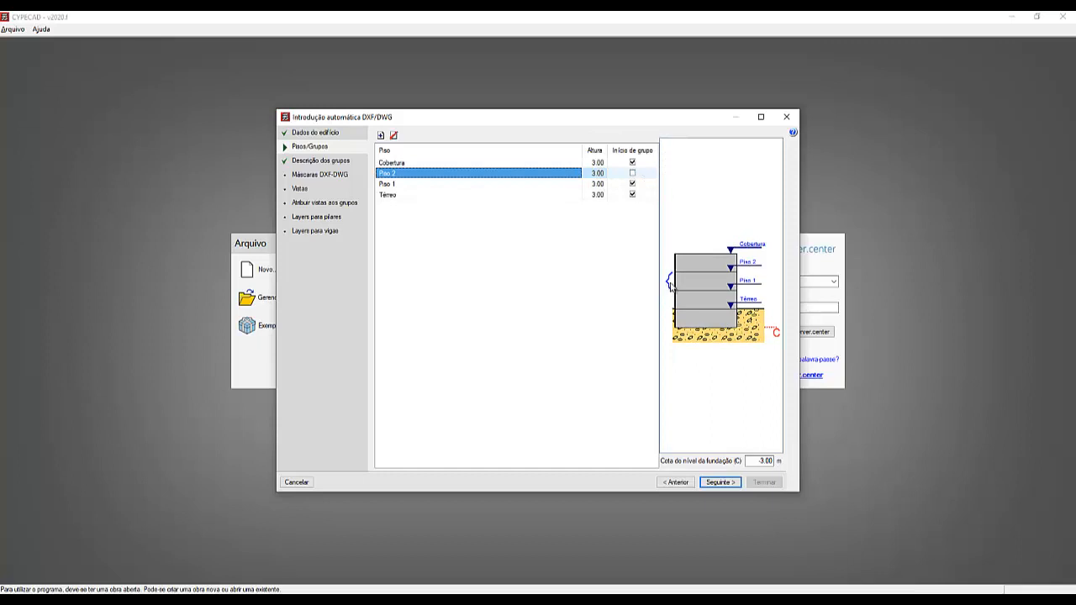
pyautogui.press('ctrl')
pyautogui.press('ctrl')
pyautogui.press('ctrl')
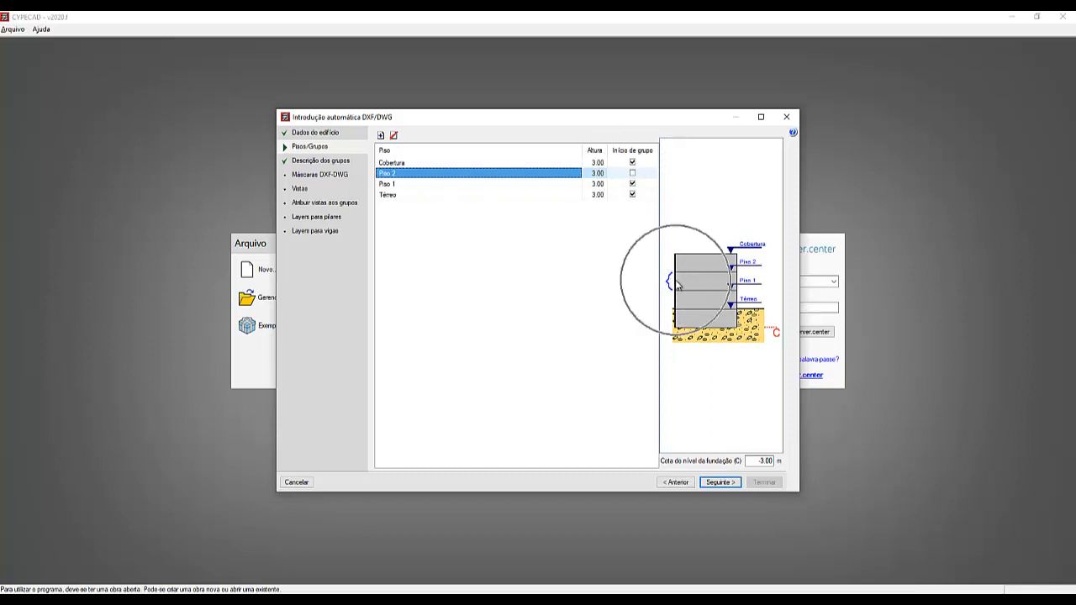
pyautogui.click(439, 185)
pyautogui.press('ctrl')
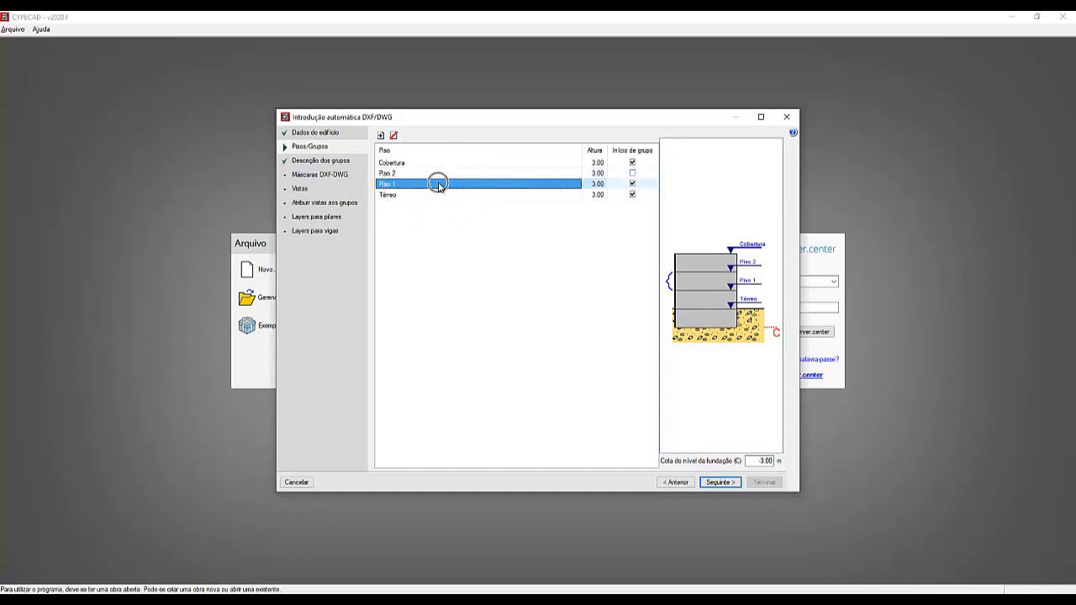
pyautogui.press('Up')
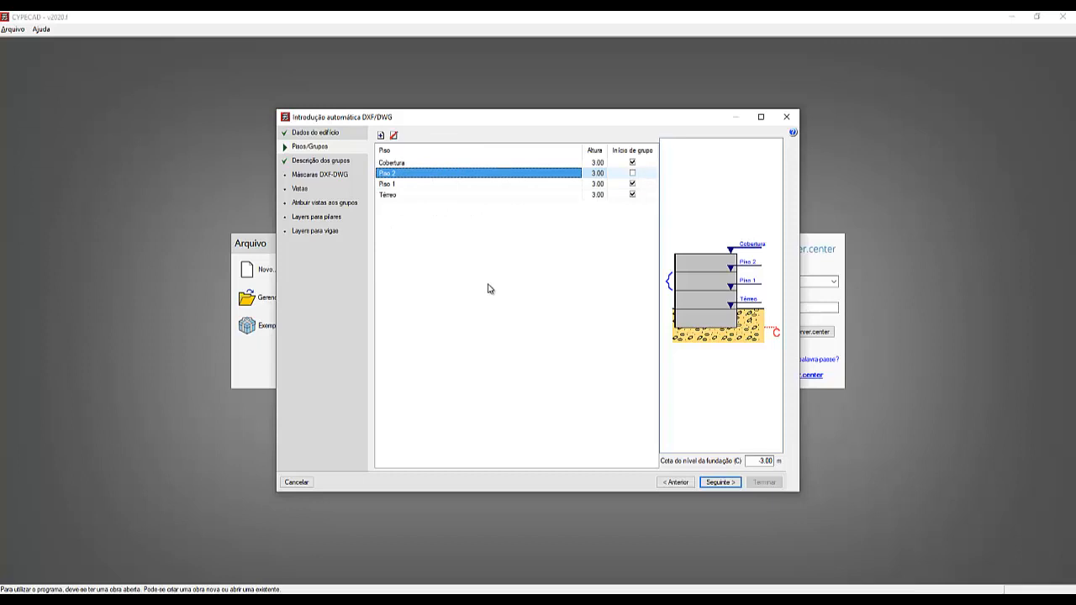
# Try adding Cobertura to the Piso 1 and Piso 2 group, and restore the separate group starts.
pyautogui.click(632, 163)
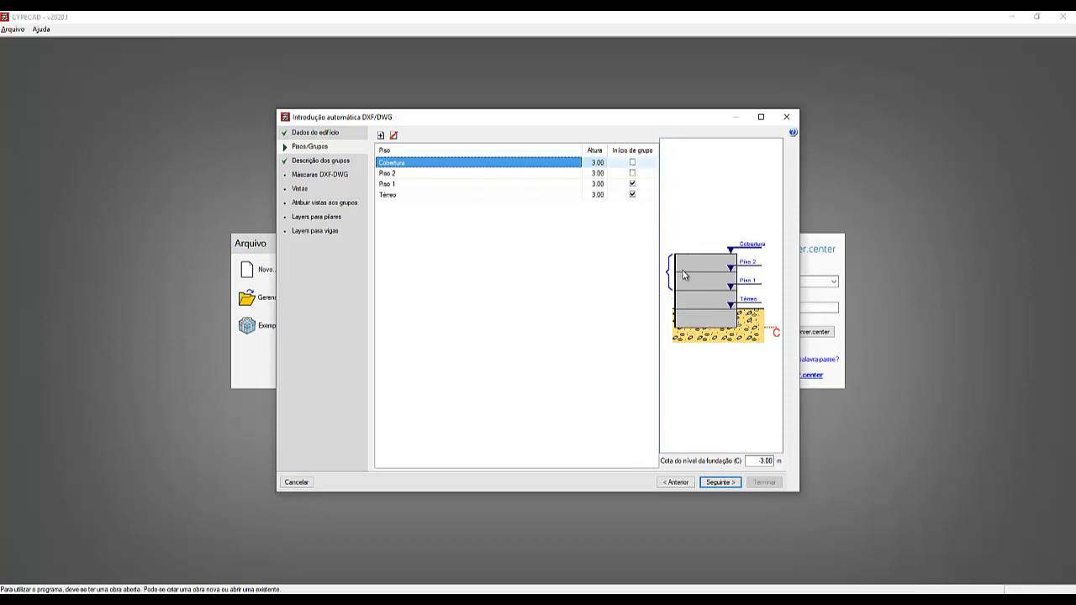
pyautogui.click(632, 162)
pyautogui.click(633, 174)
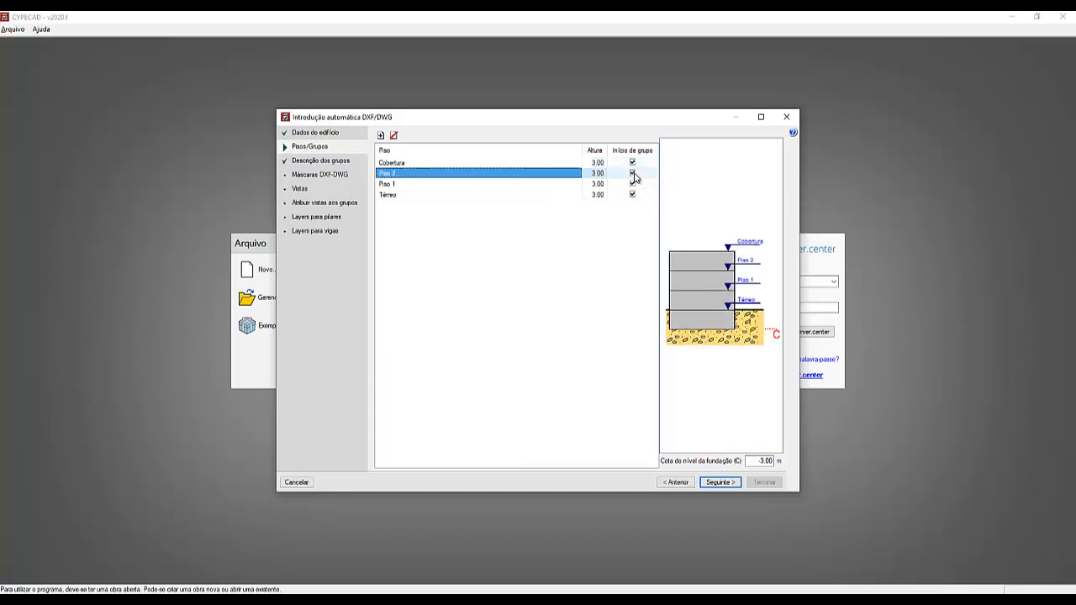
pyautogui.click(633, 175)
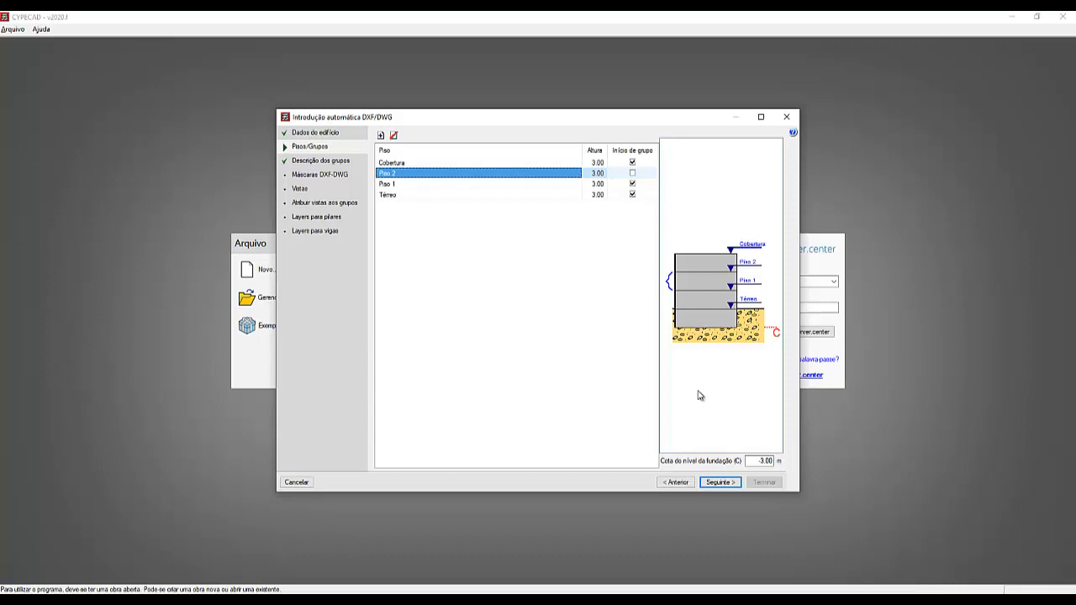
pyautogui.click(633, 174)
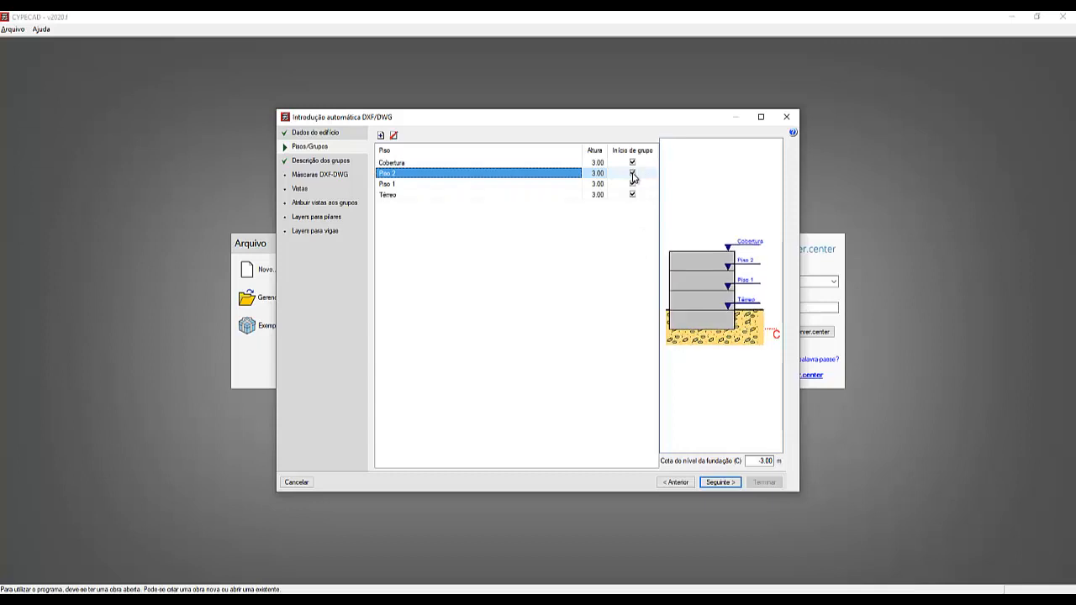
# Group Piso 2 with Piso 1 by turning off Início de grupo for Piso 2.
pyautogui.click(633, 174)
pyautogui.click(633, 174)
pyautogui.click(633, 175)
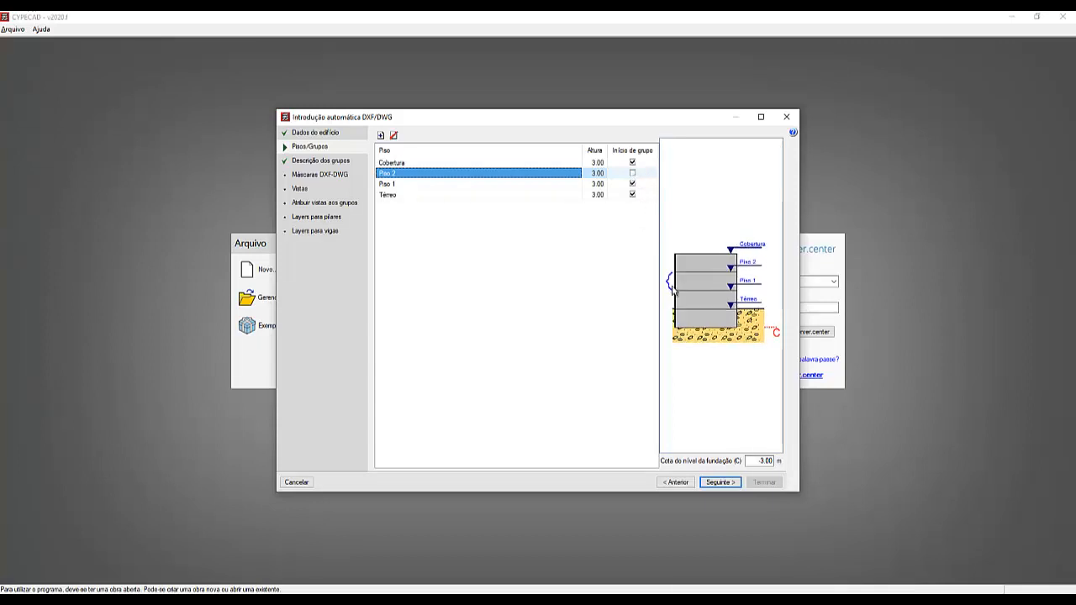
# Continue to the Descrição dos grupos page and select the Subsolo group.
pyautogui.click(673, 284)
pyautogui.click(308, 148)
pyautogui.click(720, 484)
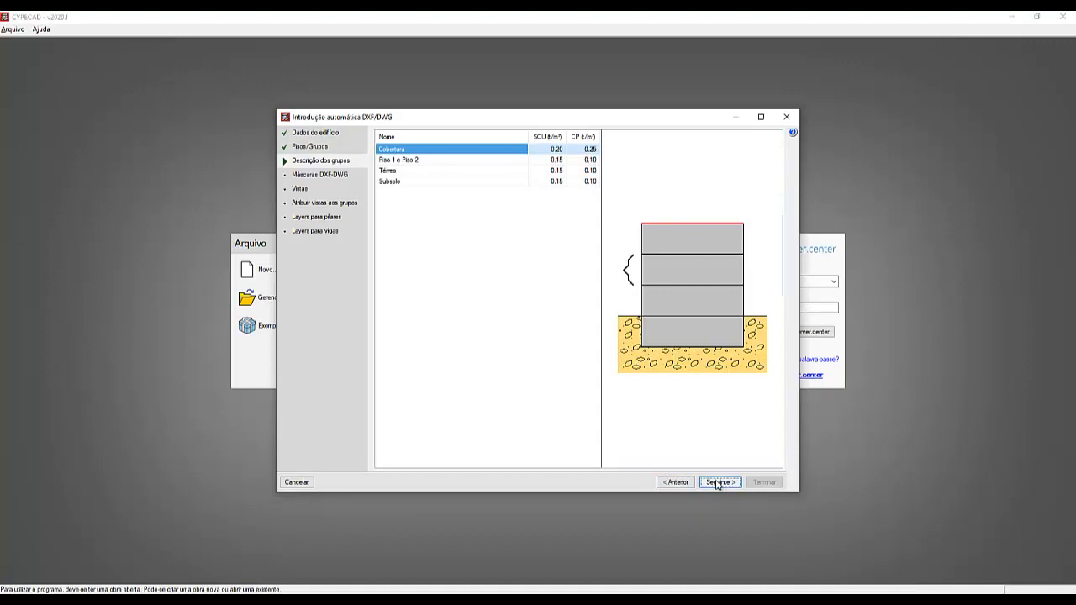
pyautogui.click(400, 185)
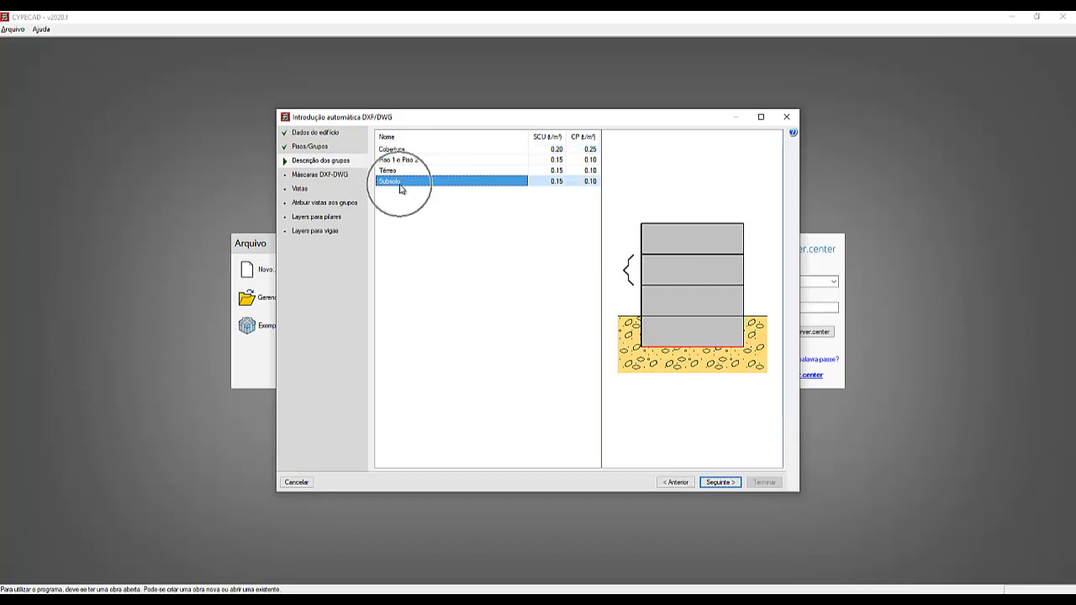
# Examine where the Térreo, Piso 1 e Piso 2 and Cobertura groups lie in the building section.
pyautogui.click(397, 172)
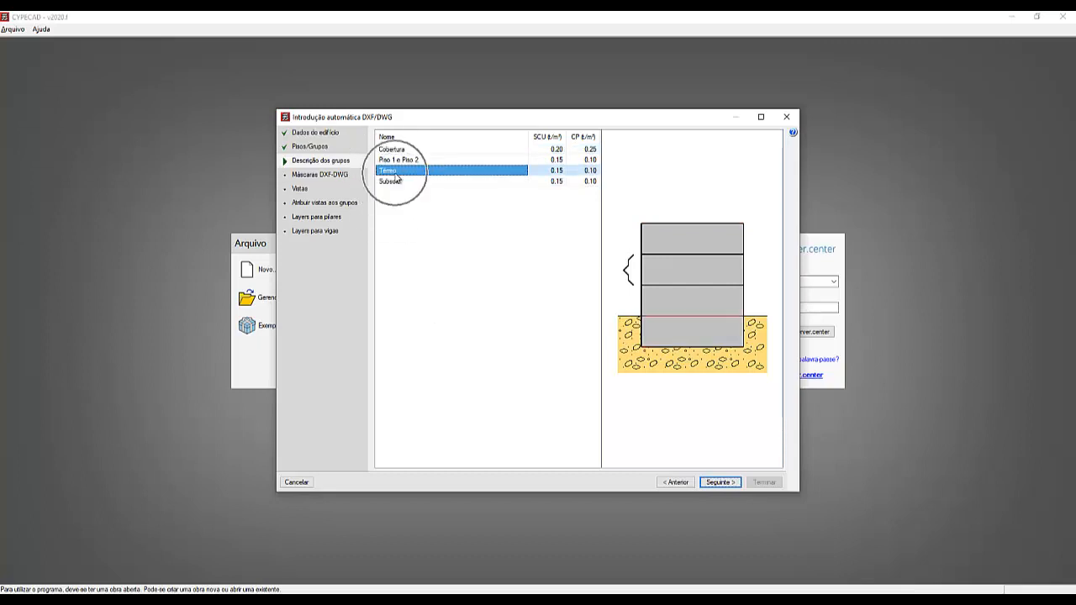
pyautogui.click(398, 161)
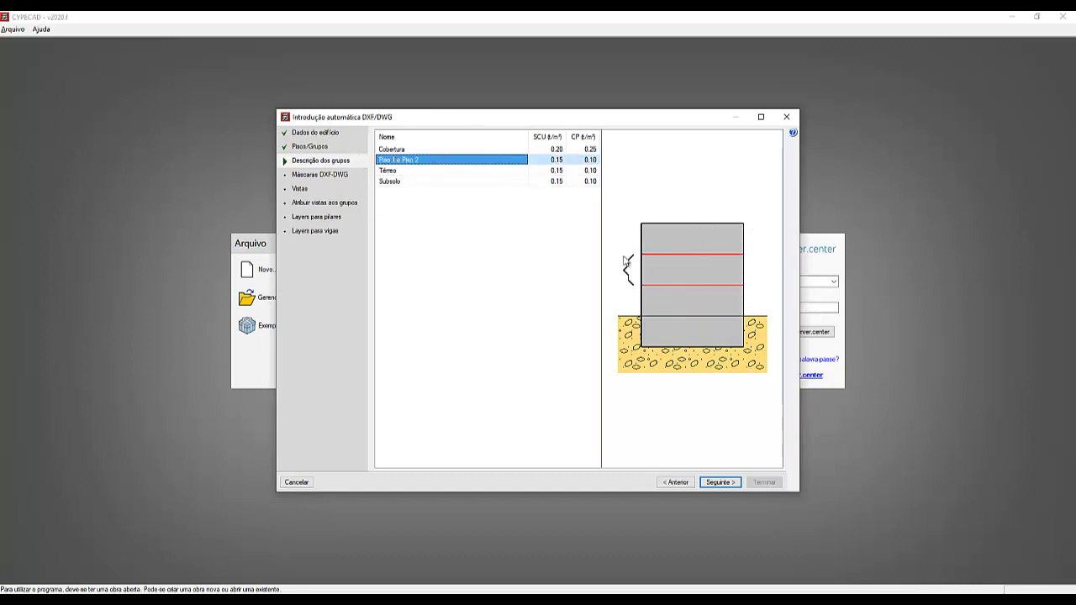
pyautogui.click(426, 149)
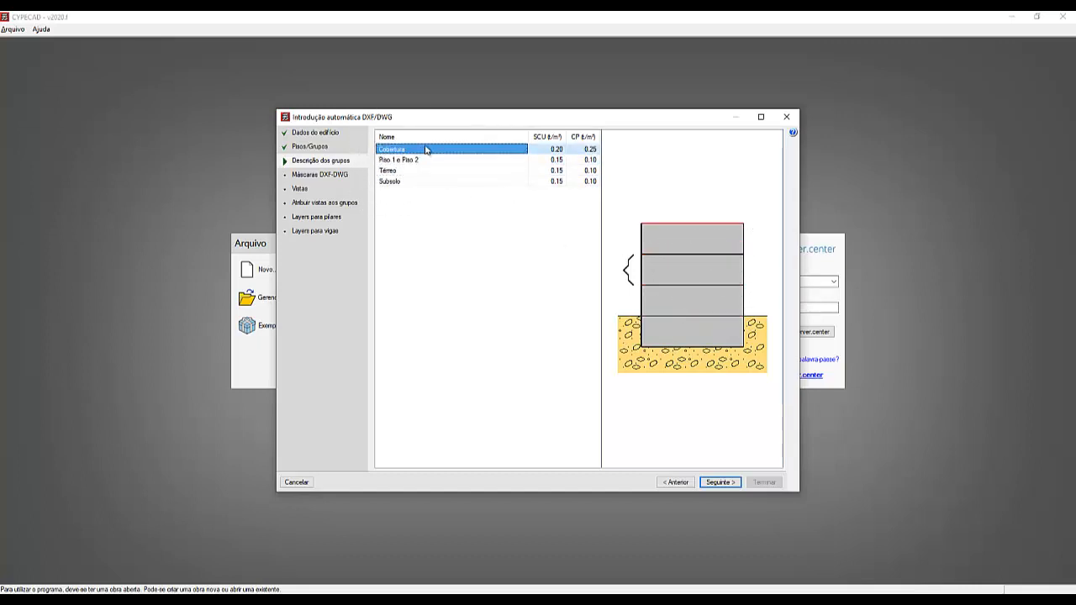
# Set the Cobertura group's live load SCU to 0.15 and its permanent load CP to 0.10 t/m².
pyautogui.click(548, 149)
pyautogui.write('0.15')
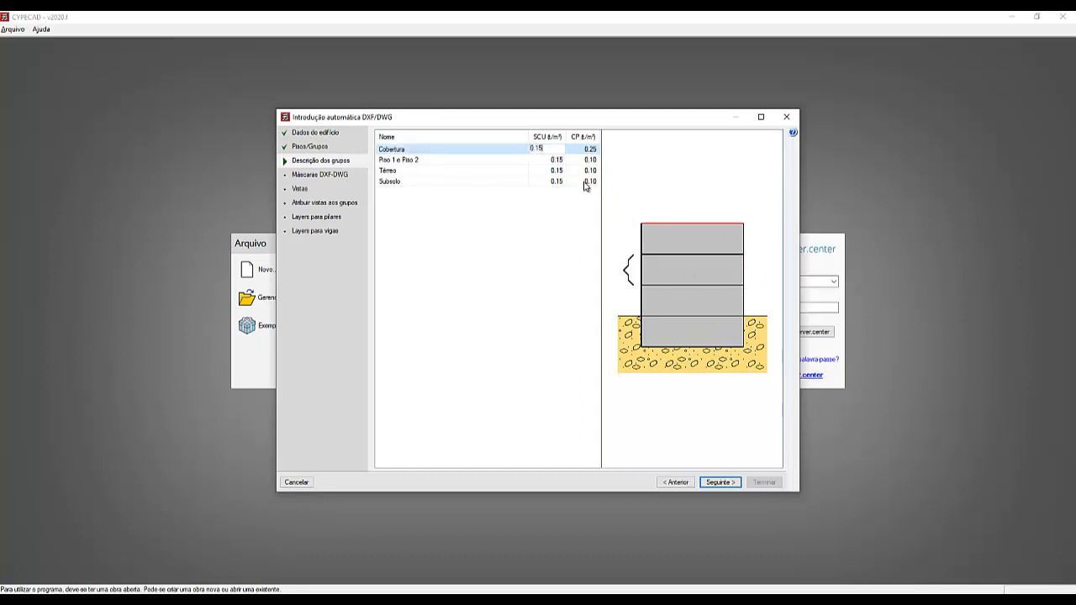
pyautogui.press('Tab')
pyautogui.write('0.10')
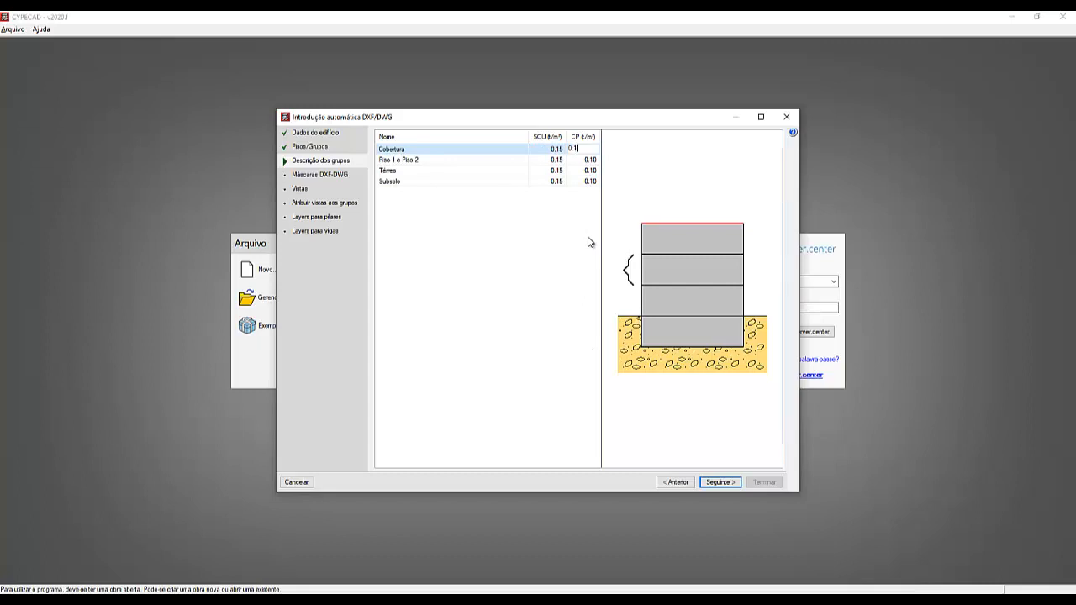
pyautogui.press('Return')
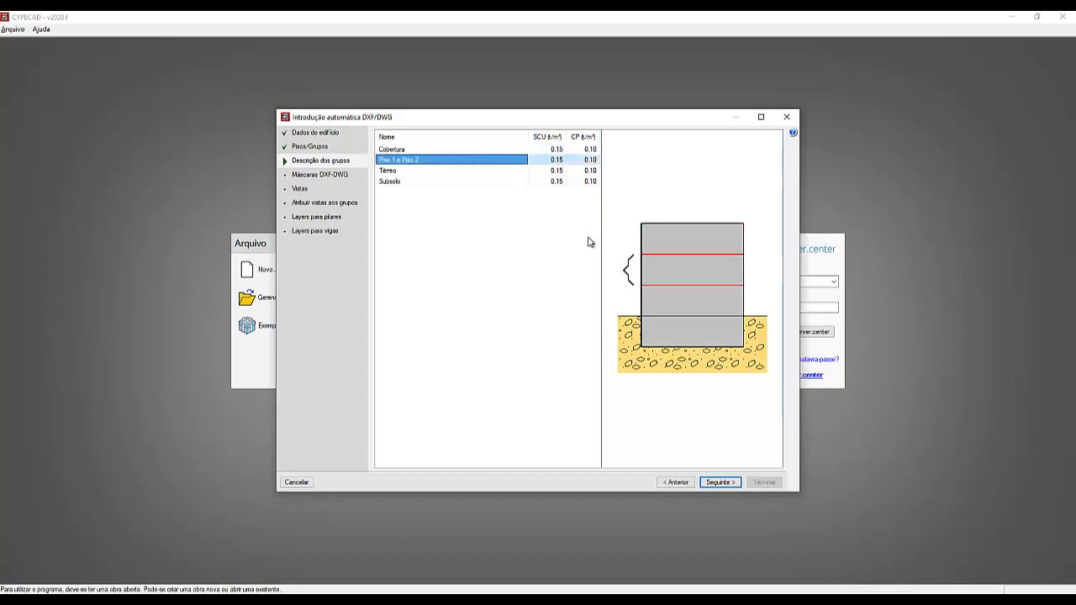
# Review the SCU and CP loads of all floor groups and the position of the Piso 1 e Piso 2 group.
pyautogui.click(555, 150)
pyautogui.press('Return')
pyautogui.press('Return')
pyautogui.press('Return')
pyautogui.press('Return')
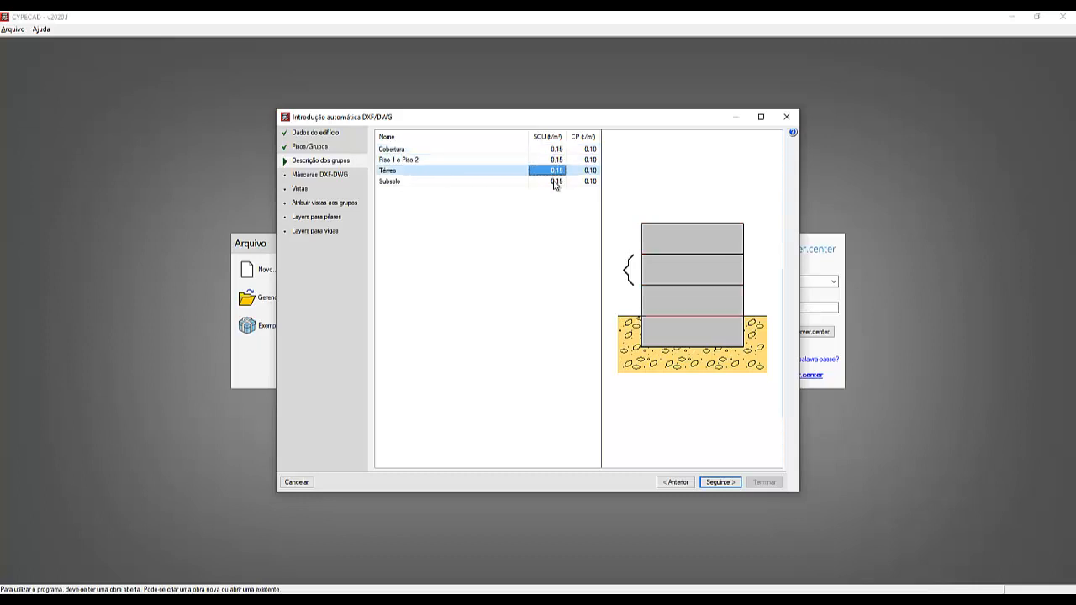
pyautogui.click(581, 160)
pyautogui.click(583, 170)
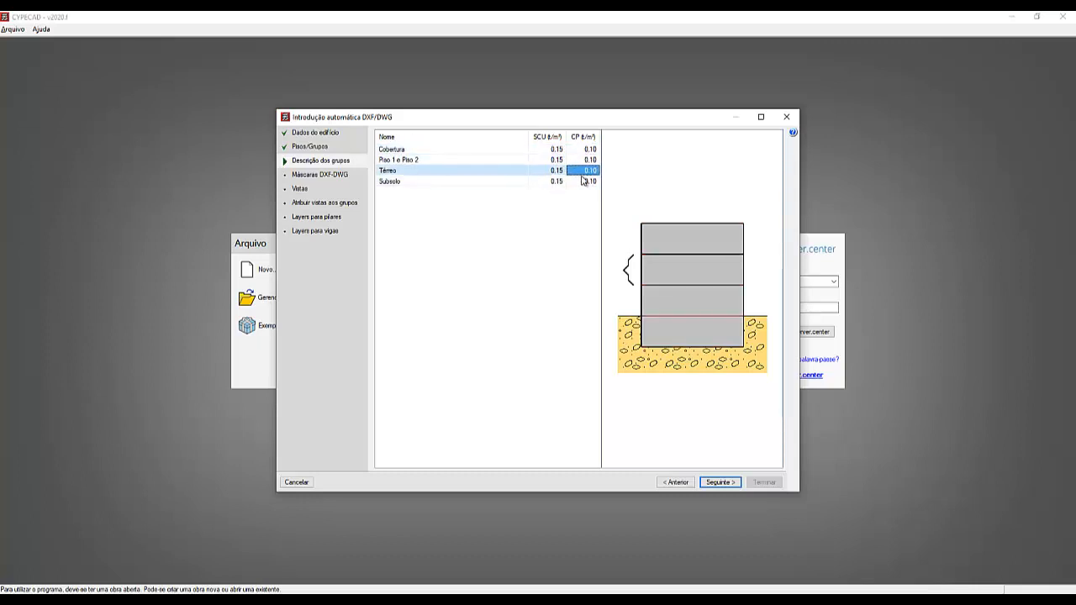
pyautogui.click(584, 181)
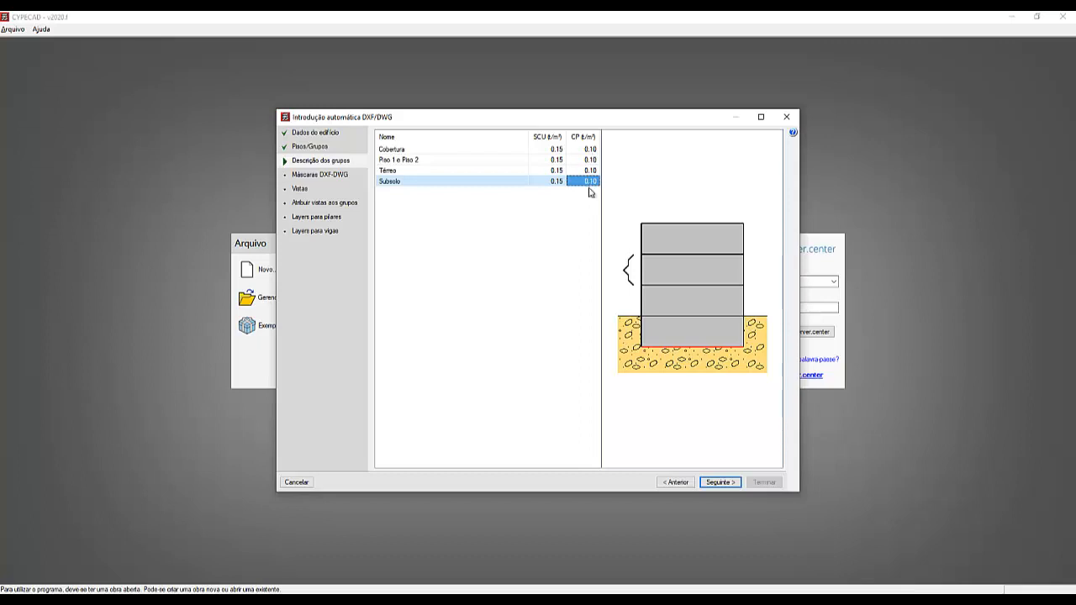
pyautogui.click(408, 164)
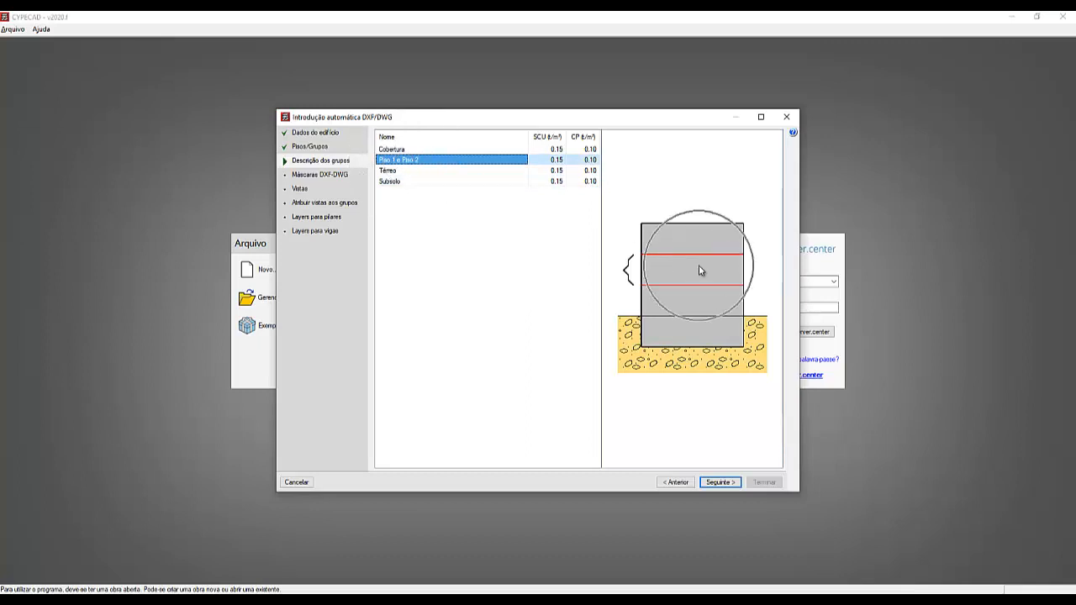
# Accept the group descriptions and continue to the Máscaras DXF-DWG page.
pyautogui.click(721, 484)
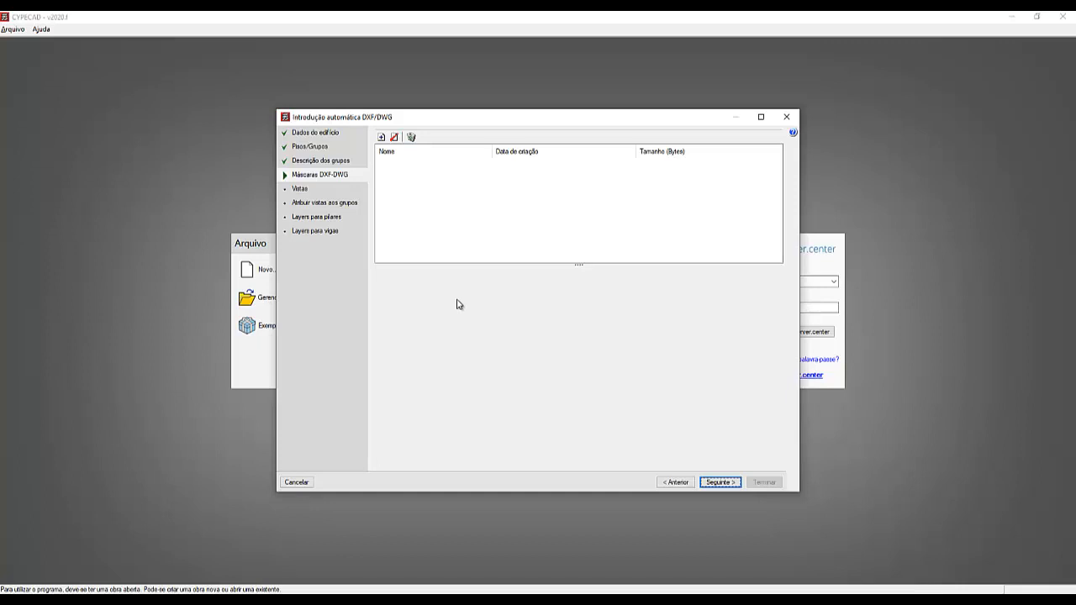
pyautogui.press('ctrl')
pyautogui.press('ctrl')
pyautogui.press('ctrl')
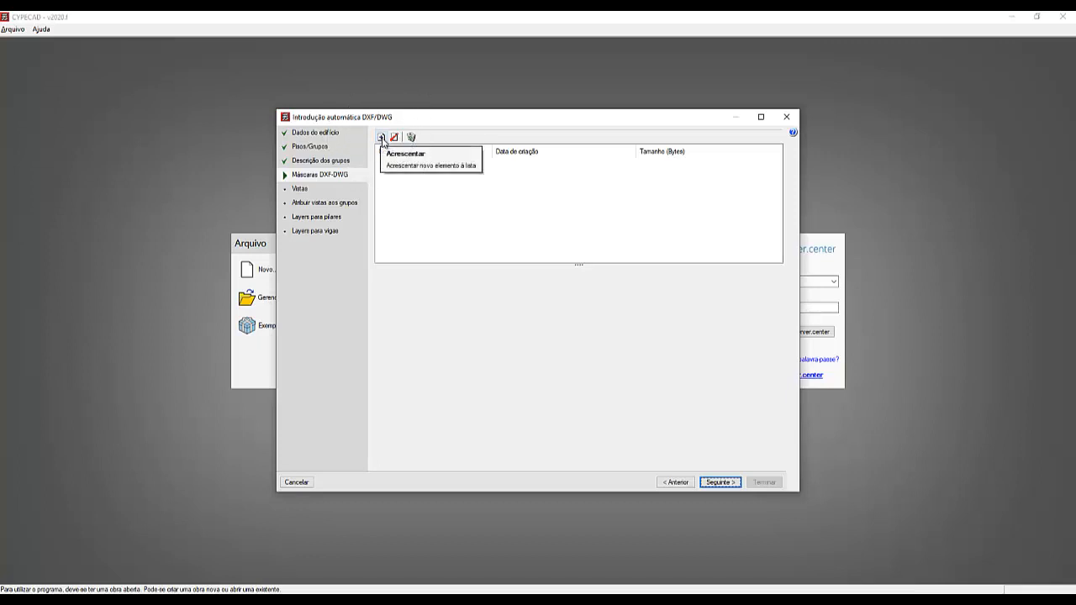
pyautogui.press('ctrl')
pyautogui.press('ctrl')
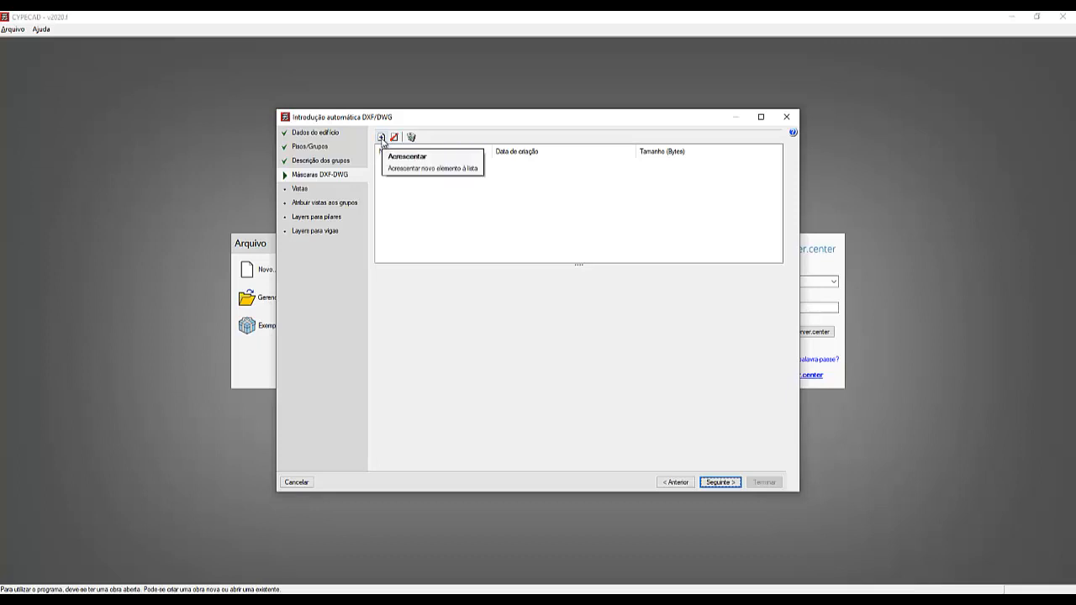
# Start adding drawing masks and browse to the Arquivos_dwg_CYPECAD folder in Área de Trabalho.
pyautogui.click(382, 137)
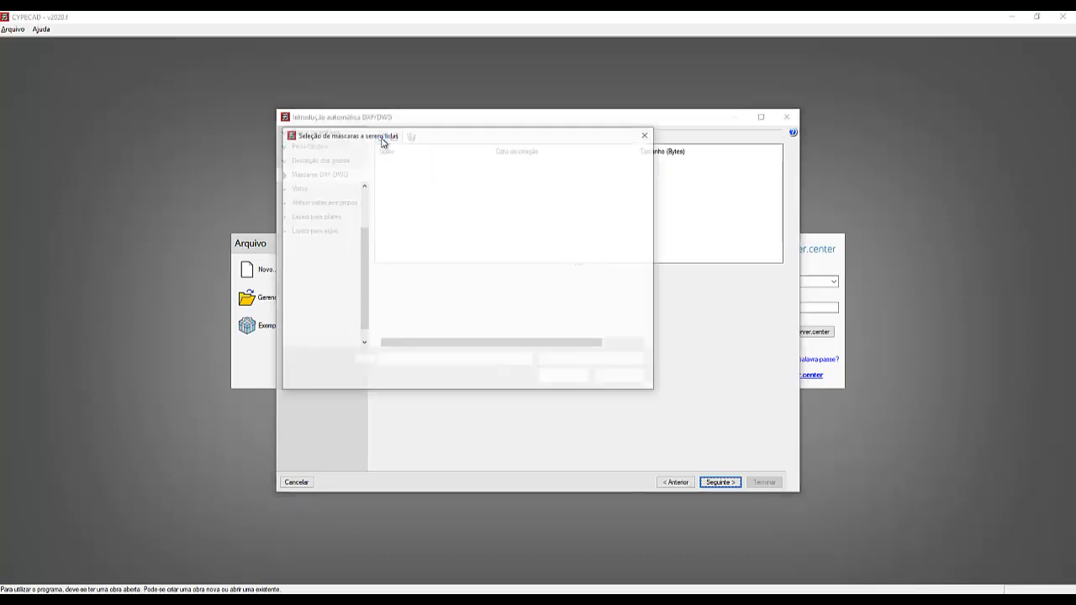
pyautogui.moveTo(382, 139); pyautogui.dragTo(475, 164)
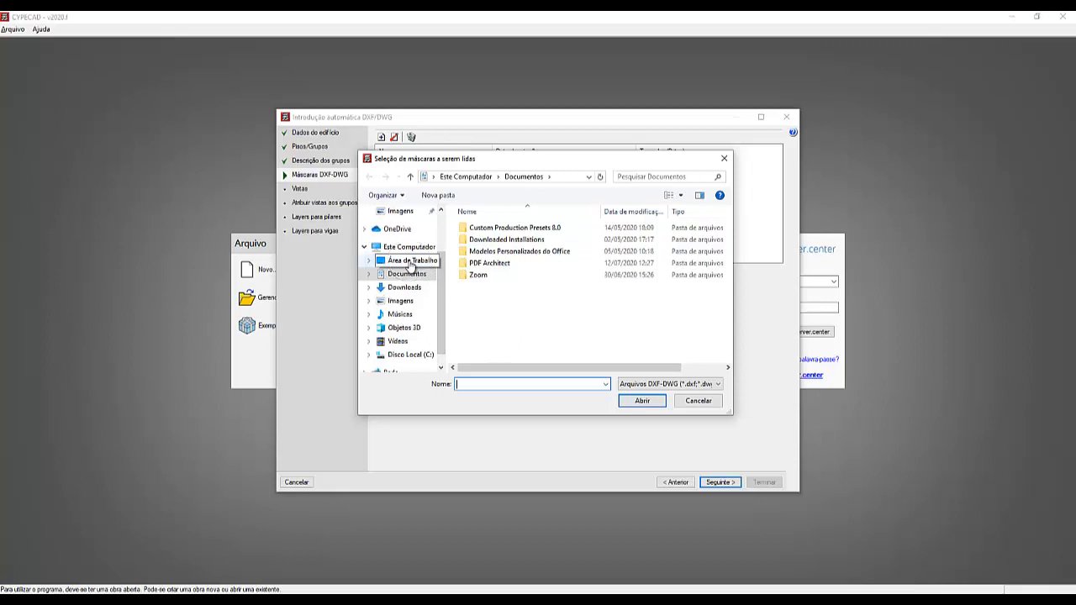
pyautogui.click(411, 262)
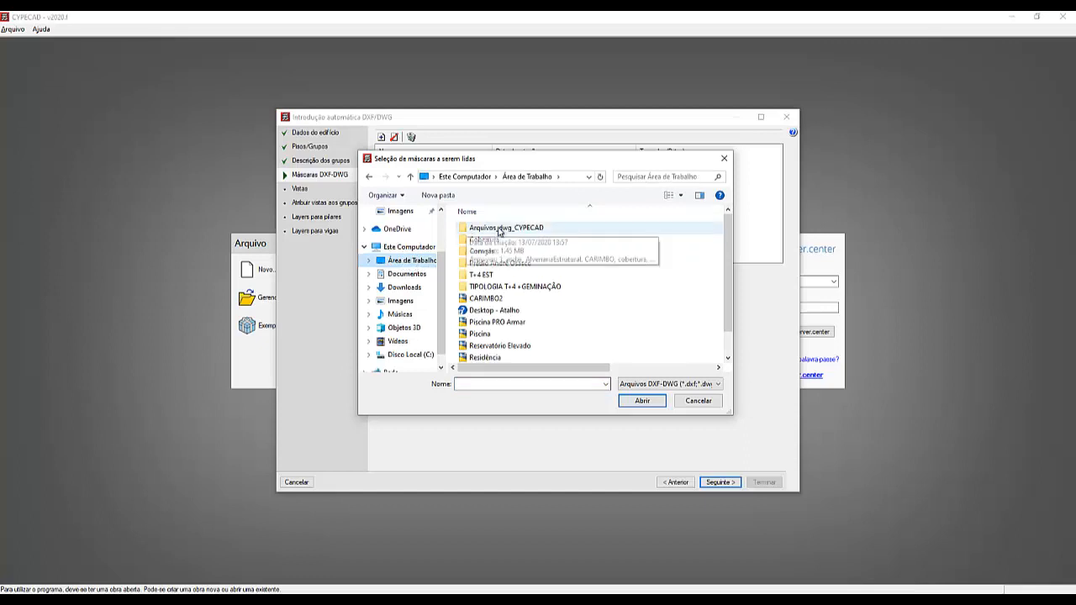
pyautogui.click(466, 231)
pyautogui.doubleClick(467, 232)
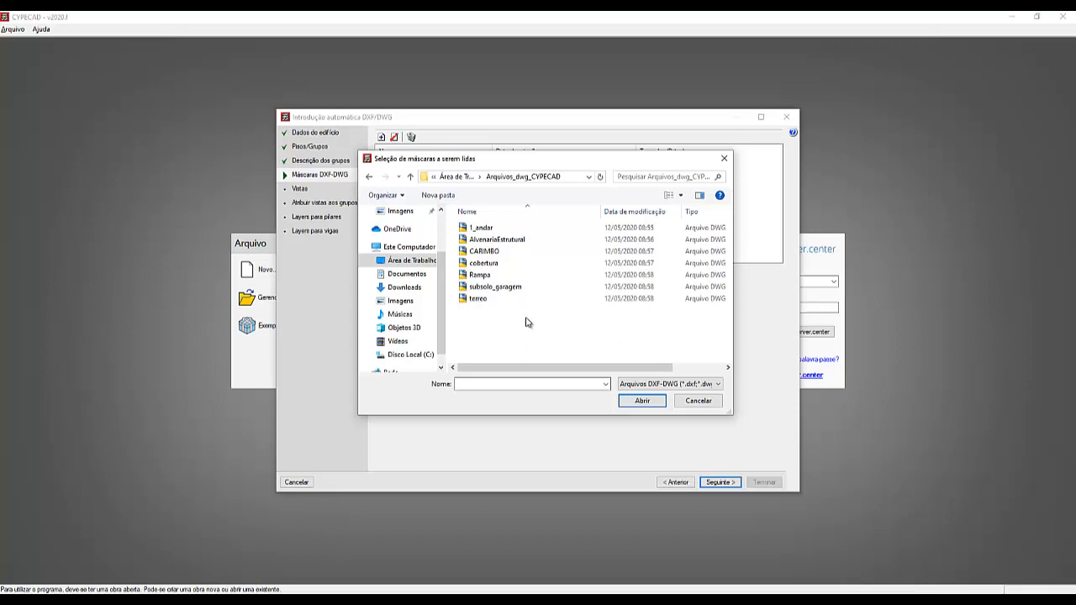
# Load the drawings terreo, subsolo_garagem, cobertura and 1_andar together as masks.
pyautogui.click(491, 304)
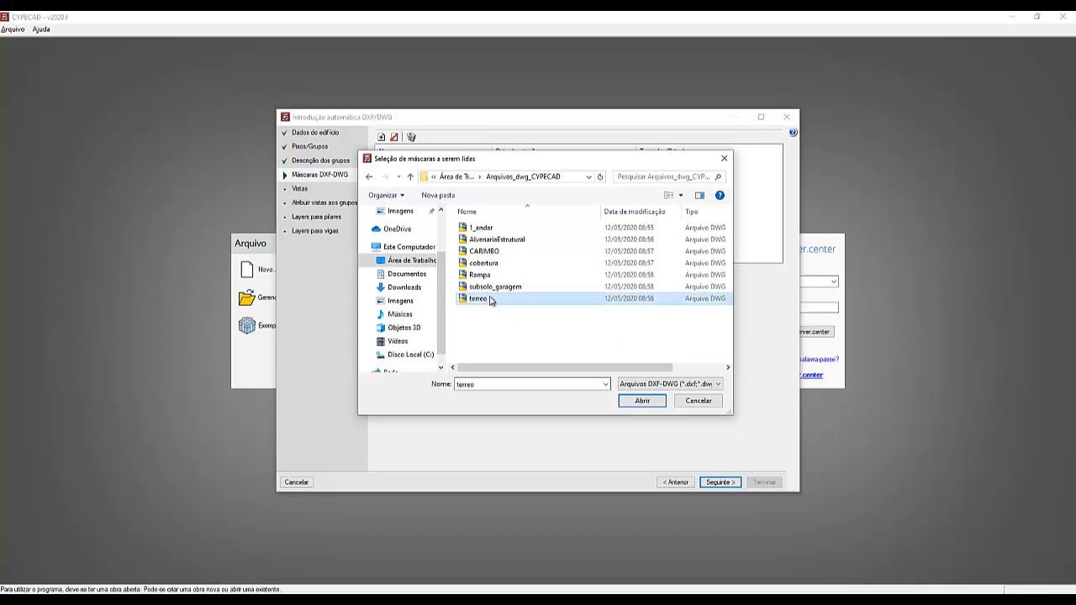
pyautogui.keyDown('ctrl'); pyautogui.click(490, 289); pyautogui.keyUp('ctrl')
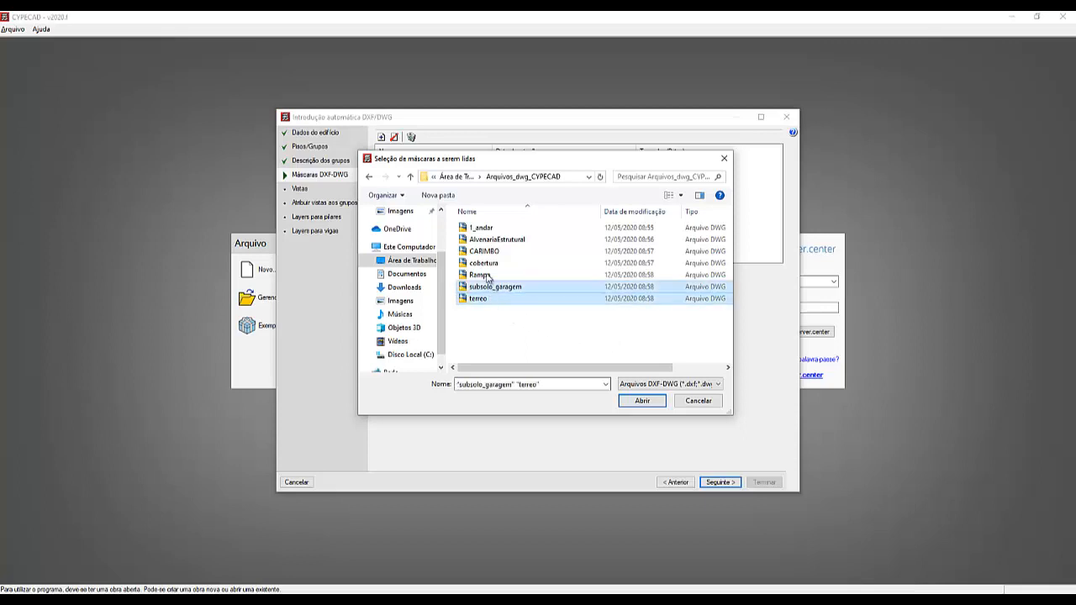
pyautogui.keyDown('ctrl'); pyautogui.click(486, 265); pyautogui.keyUp('ctrl')
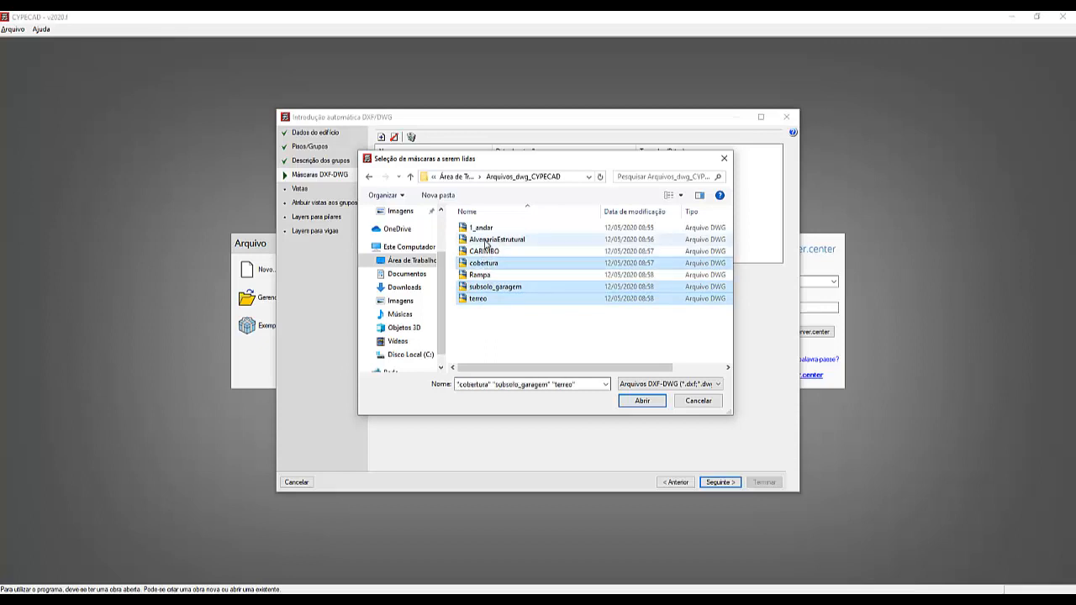
pyautogui.keyDown('ctrl'); pyautogui.click(485, 231); pyautogui.keyUp('ctrl')
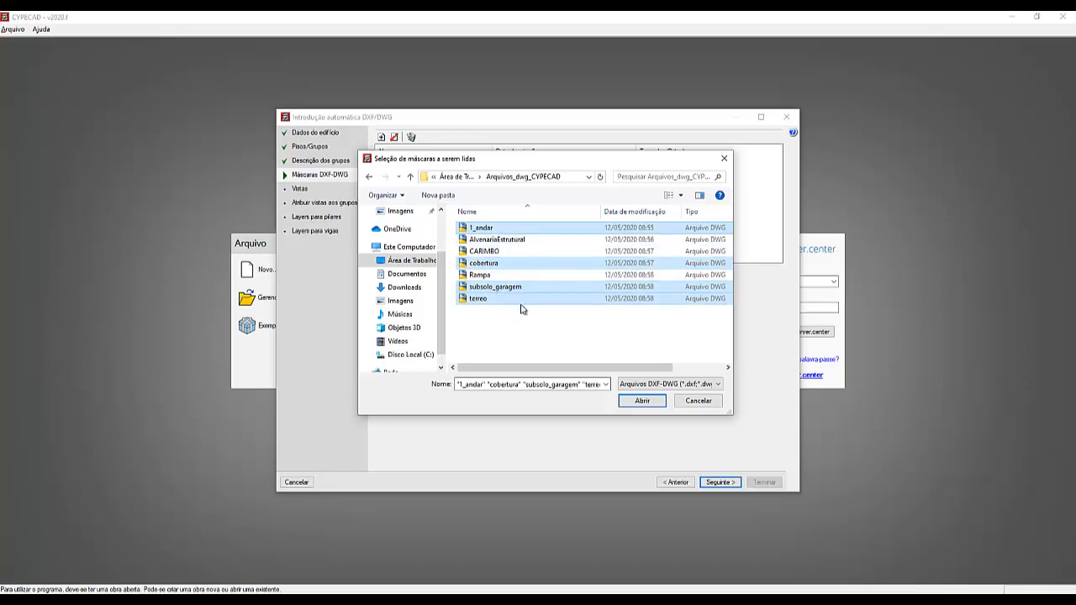
pyautogui.click(641, 403)
pyautogui.click(642, 403)
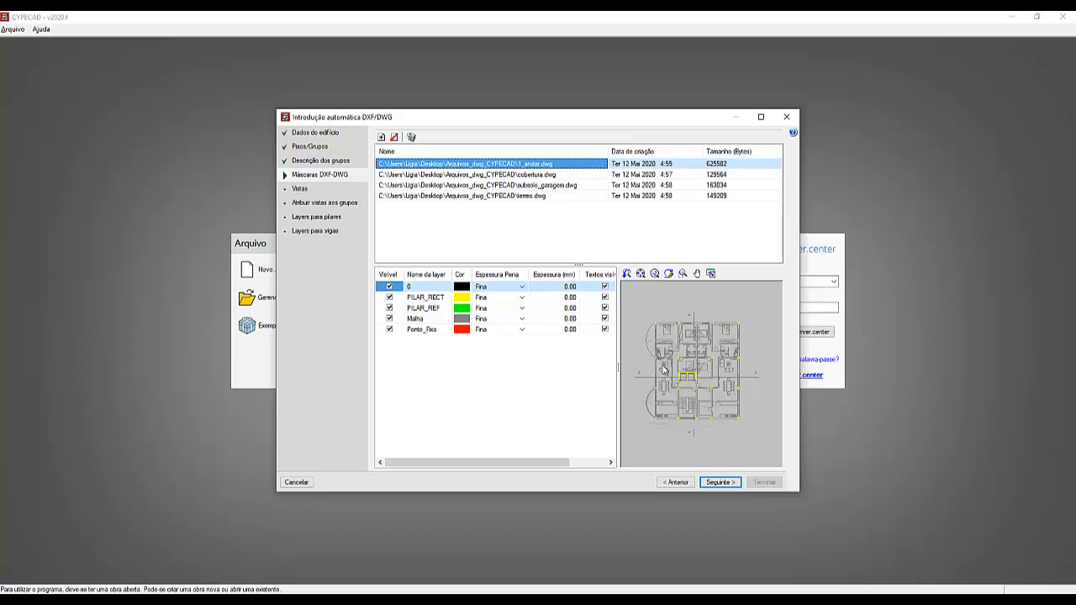
# Examine the terreo drawing in the preview, including its column outlines, fixed points and the staircase area.
pyautogui.click(542, 198)
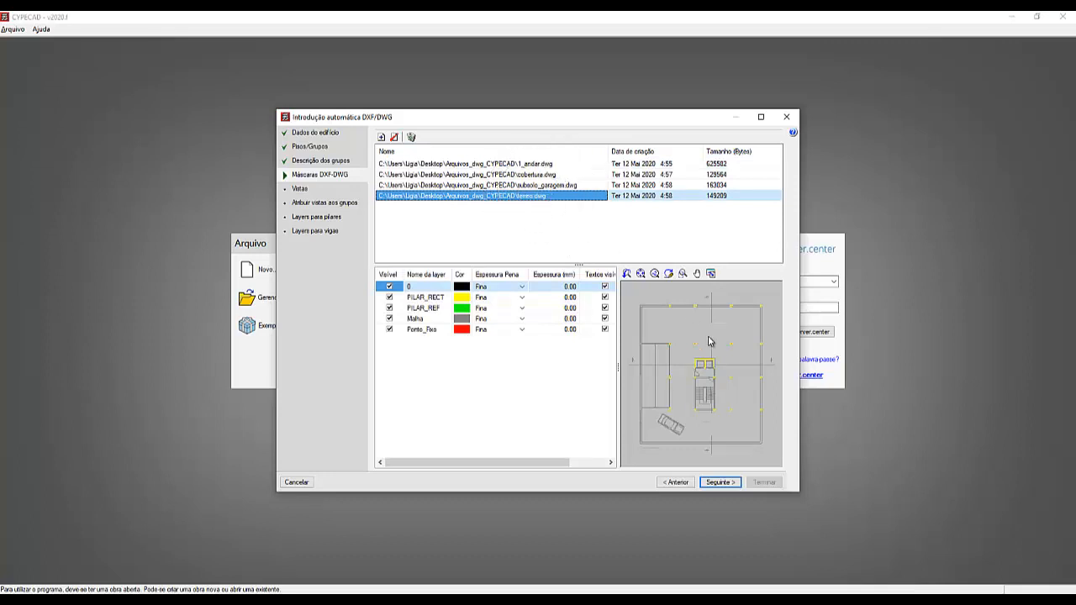
pyautogui.scroll(3, 671, 296)
pyautogui.scroll(4, 667, 323)
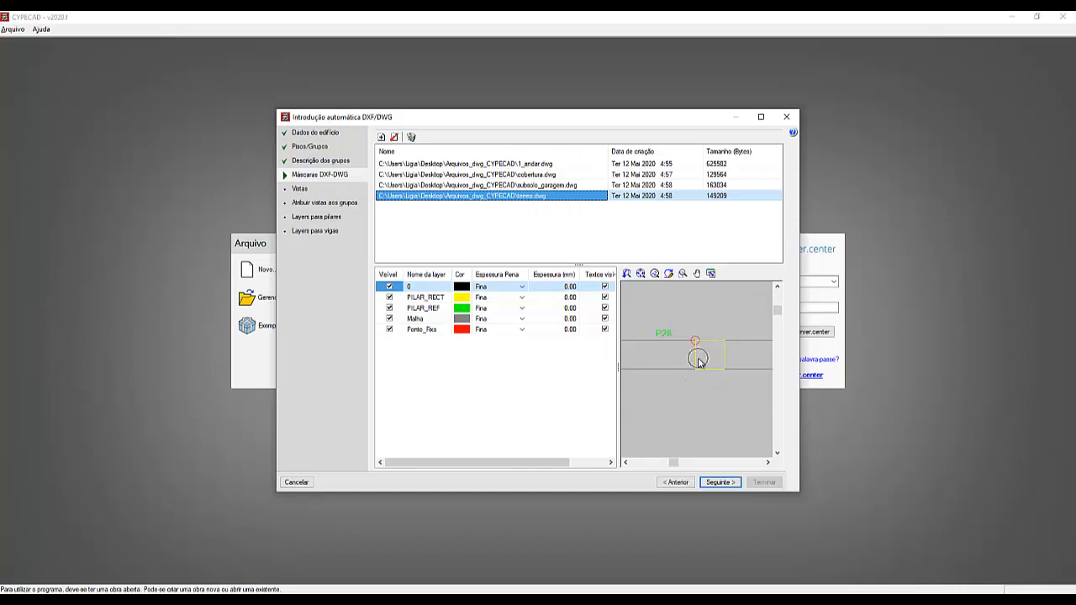
pyautogui.scroll(-4, 681, 349)
pyautogui.scroll(-2, 664, 344)
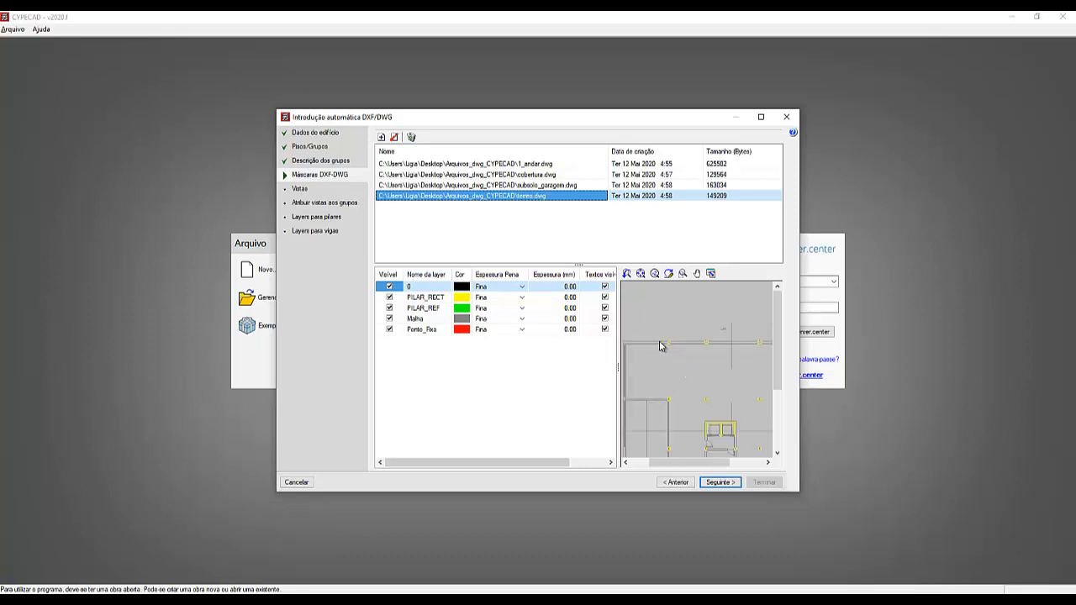
pyautogui.scroll(5, 706, 345)
pyautogui.scroll(-3, 673, 338)
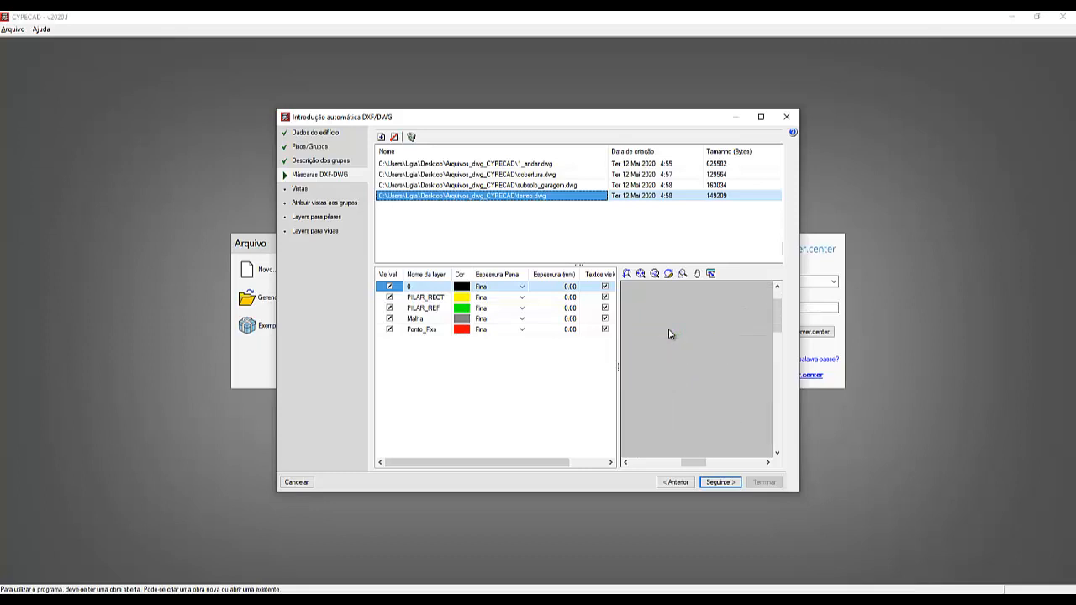
pyautogui.scroll(-3, 701, 408)
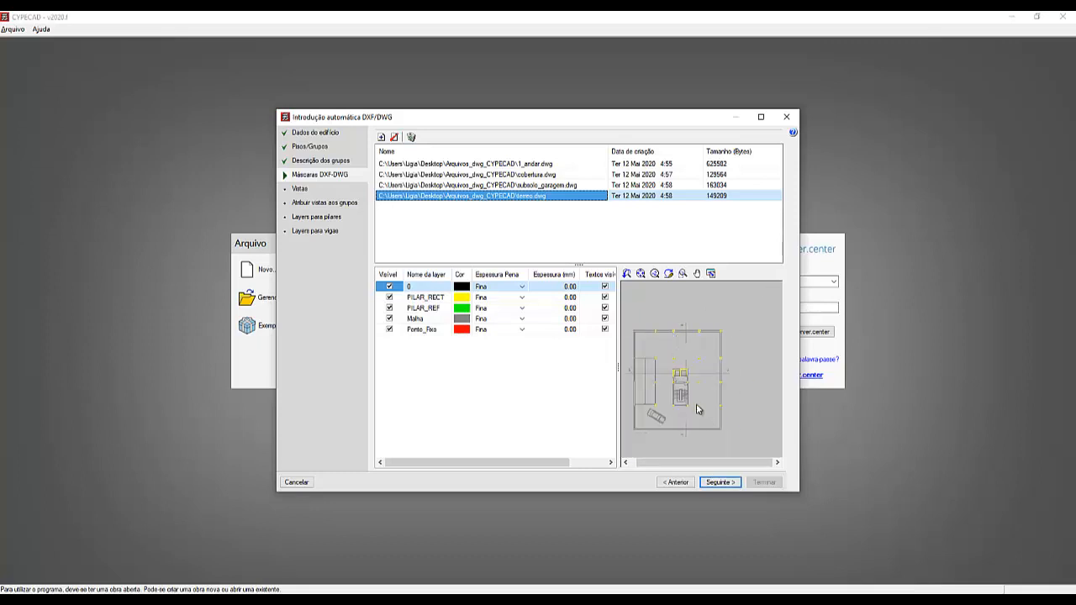
pyautogui.scroll(4, 723, 395)
pyautogui.scroll(-1, 739, 379)
pyautogui.scroll(5, 688, 374)
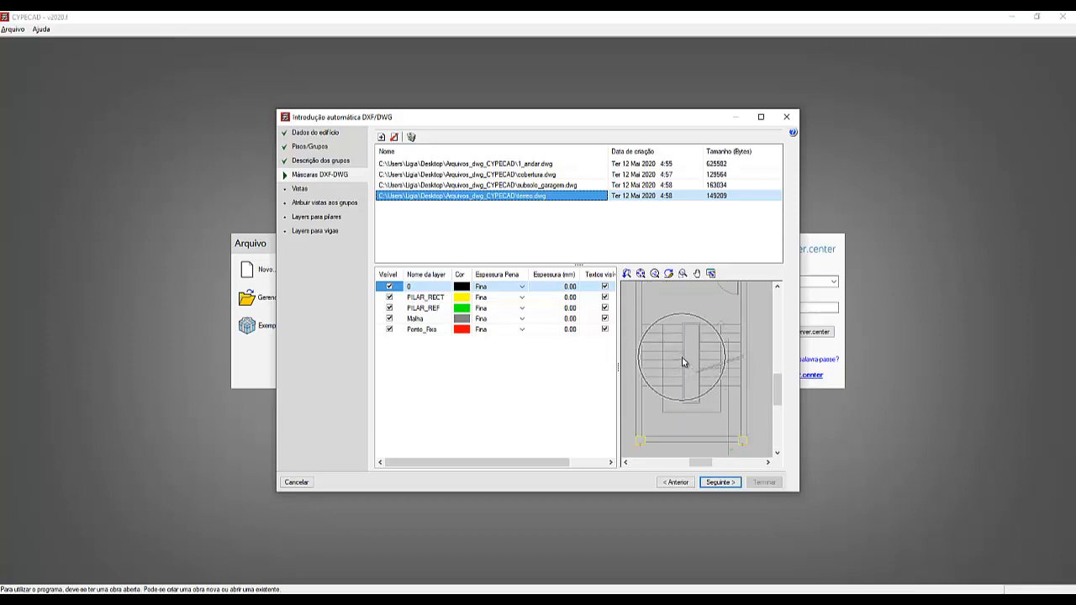
# Look through the previews of the 1_andar, cobertura, subsolo_garagem and terreo drawings in turn.
pyautogui.click(533, 164)
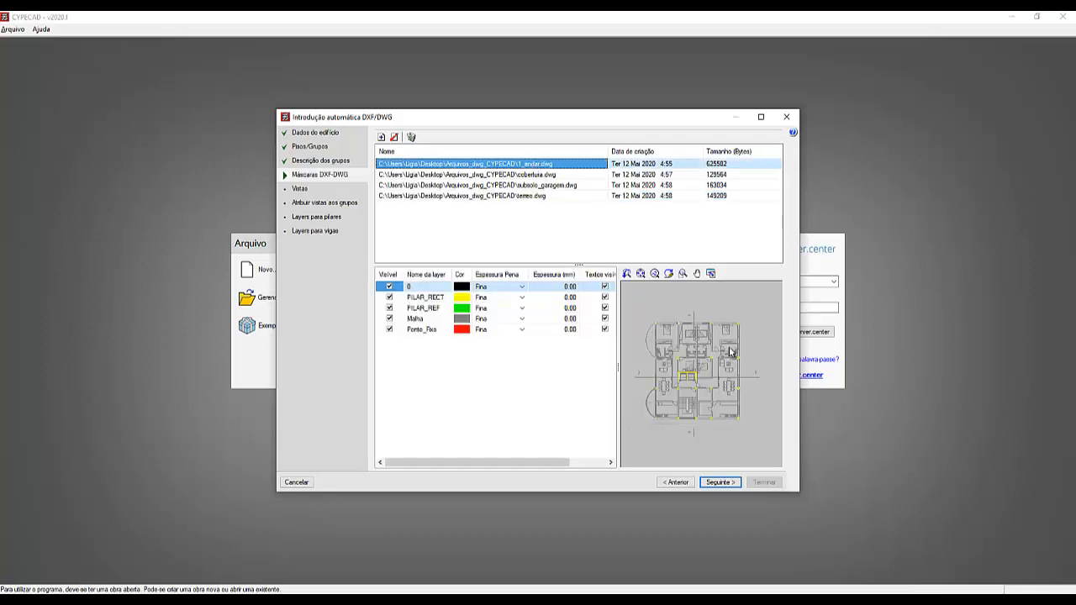
pyautogui.press('Down')
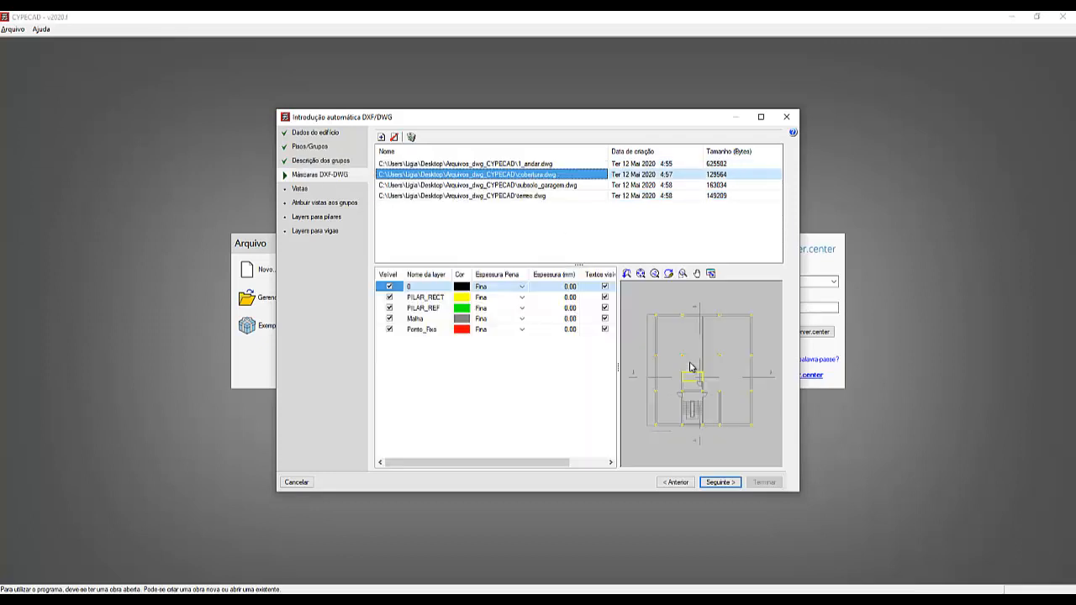
pyautogui.press('Down')
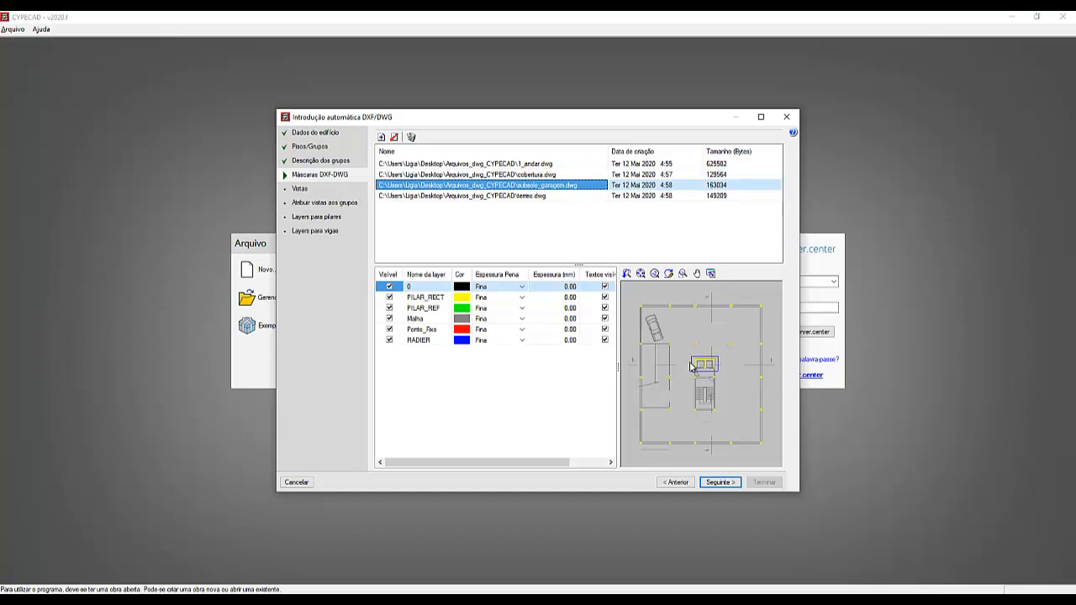
pyautogui.press('Down')
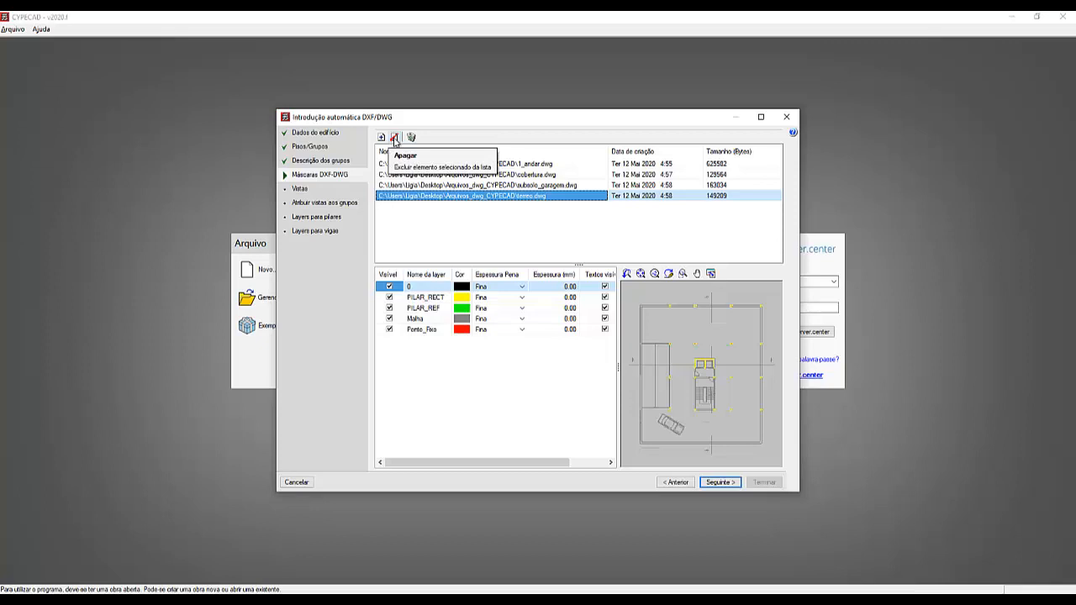
# Review the visible layers of the 1_andar and cobertura masks.
pyautogui.click(394, 140)
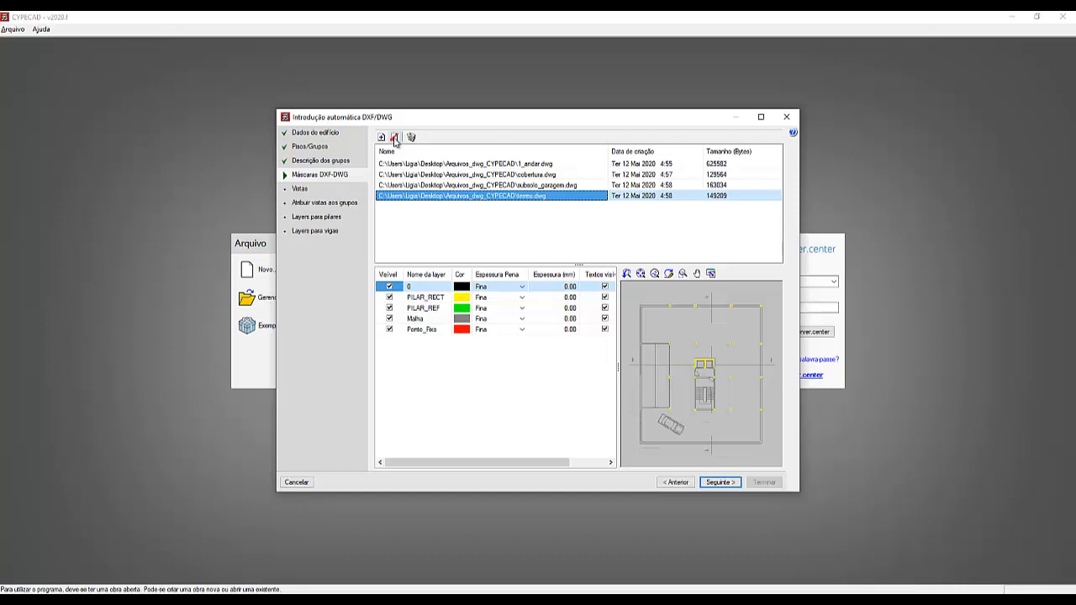
pyautogui.click(485, 164)
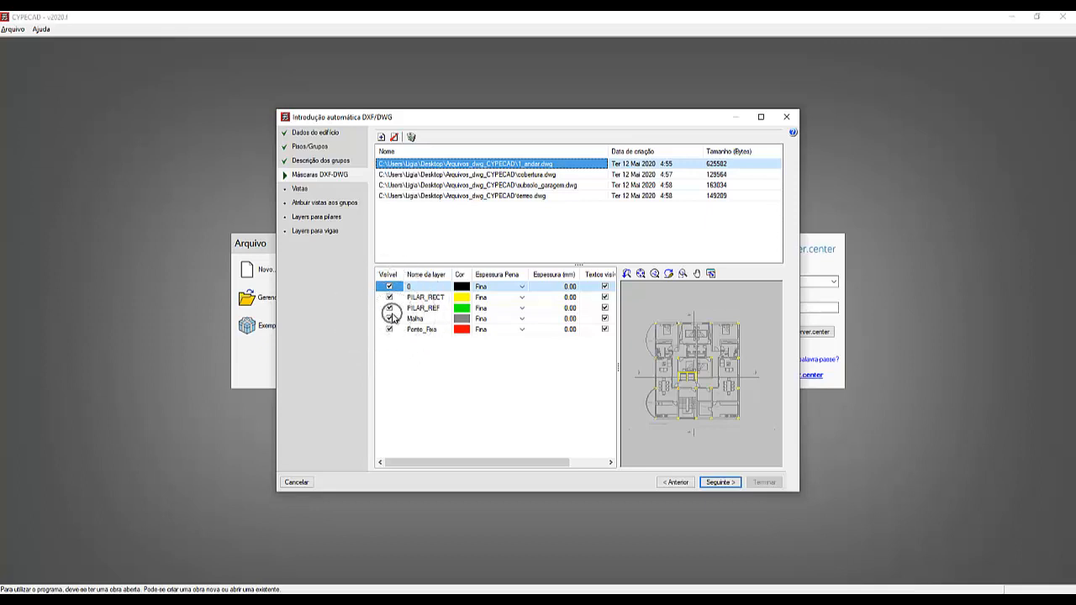
pyautogui.click(527, 175)
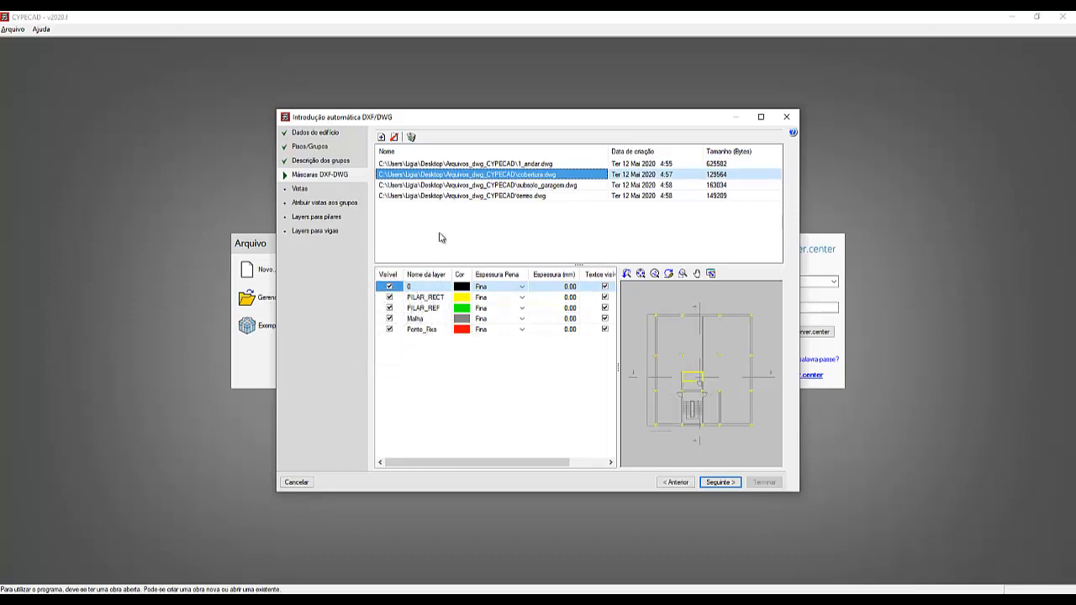
# Review the layers of the subsolo_garagem and terreo masks, and continue to the view definitions.
pyautogui.click(476, 185)
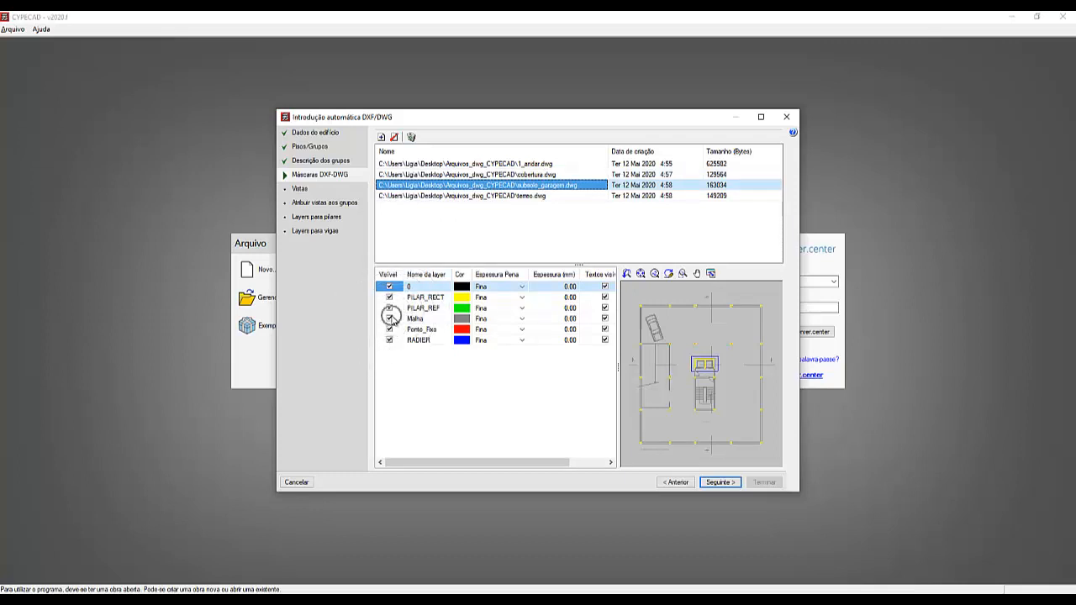
pyautogui.click(501, 197)
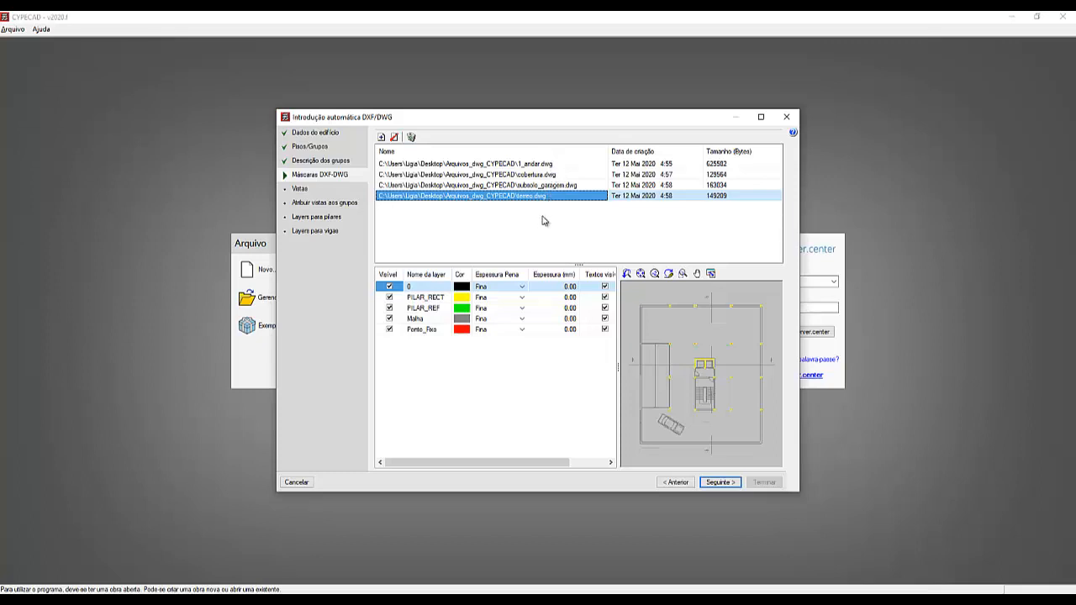
pyautogui.click(720, 484)
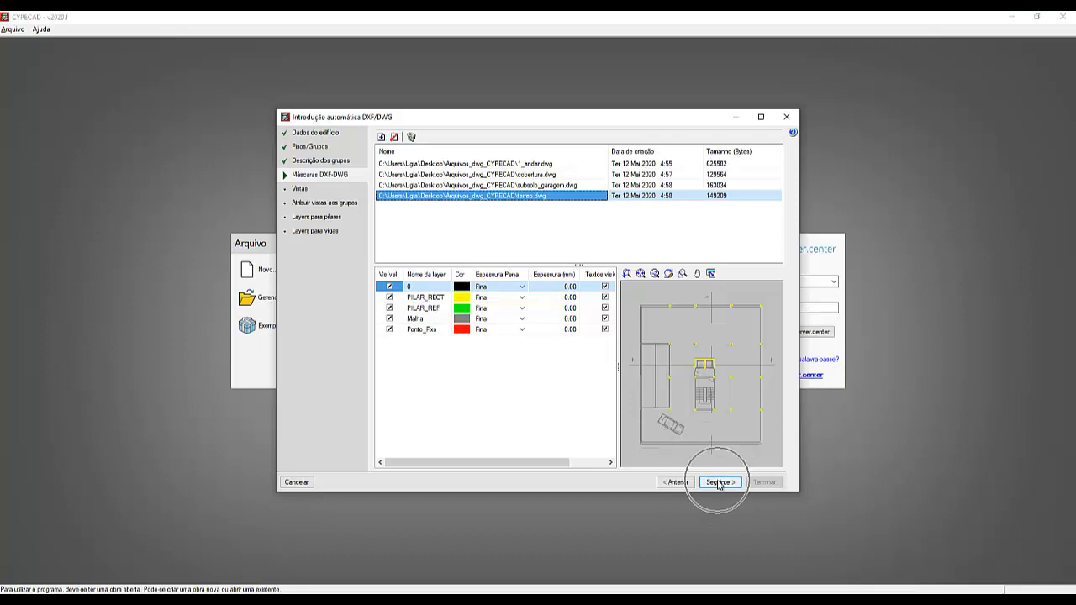
pyautogui.click(720, 486)
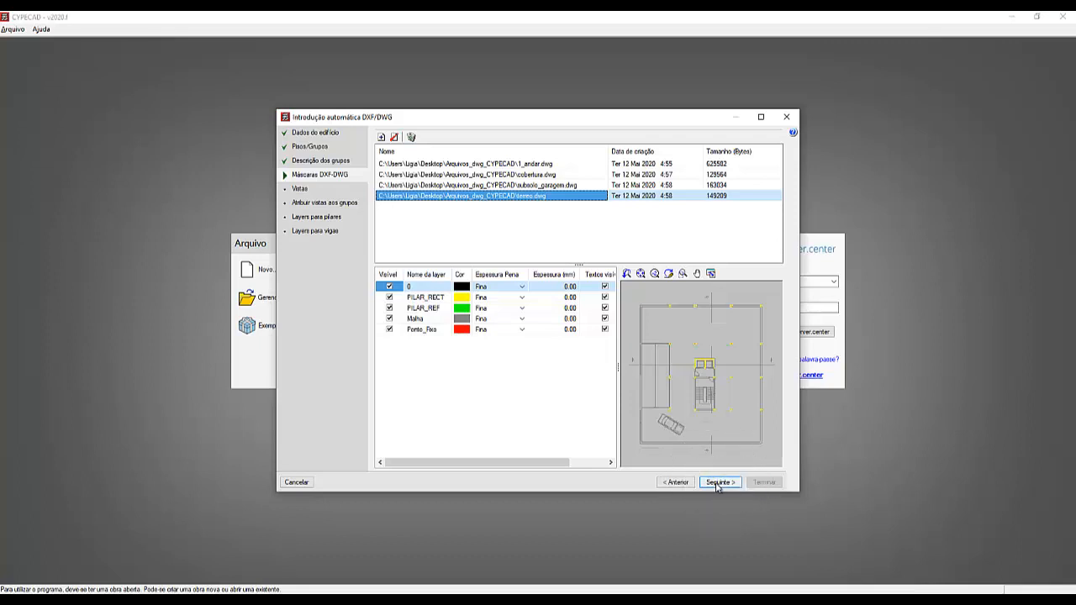
pyautogui.click(717, 483)
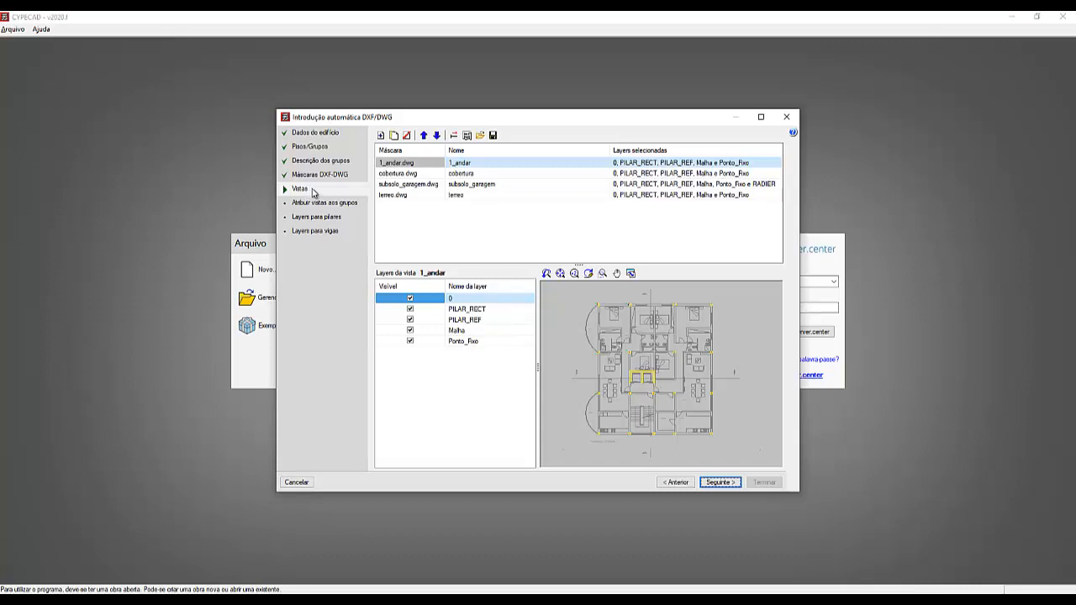
# Hide the RADIER layer in the subsolo_garagem view and inspect the elevator shaft area.
pyautogui.click(631, 185)
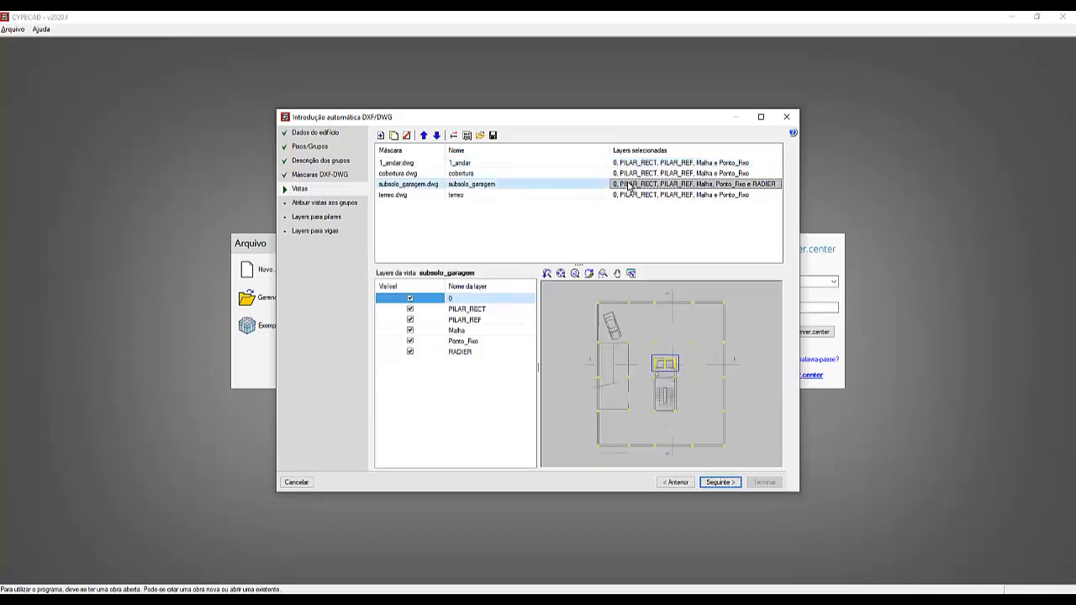
pyautogui.click(410, 352)
pyautogui.scroll(5, 678, 376)
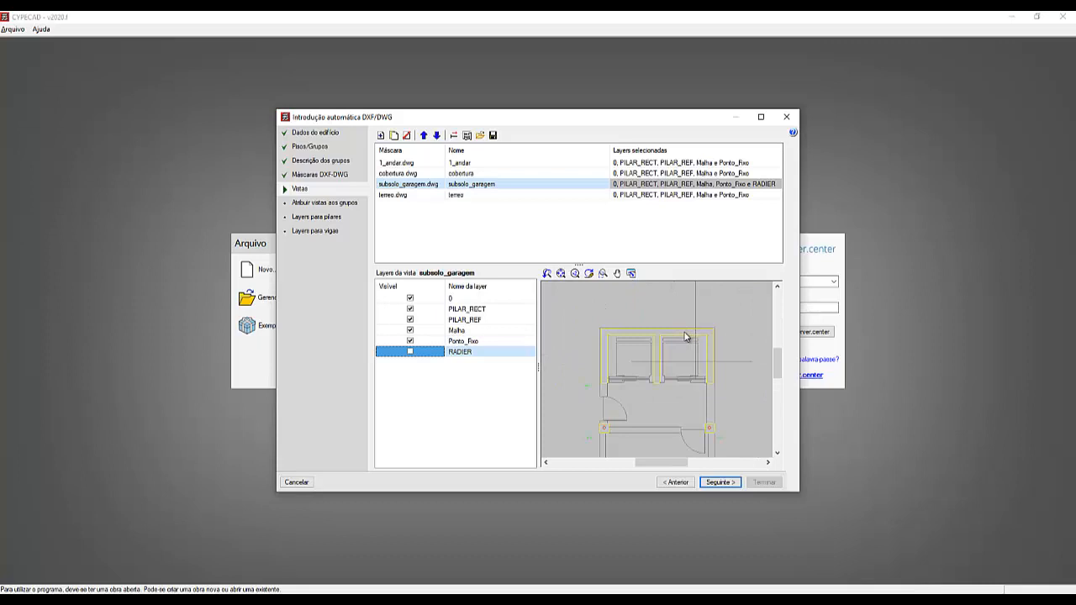
pyautogui.click(410, 352)
pyautogui.click(411, 352)
pyautogui.click(410, 352)
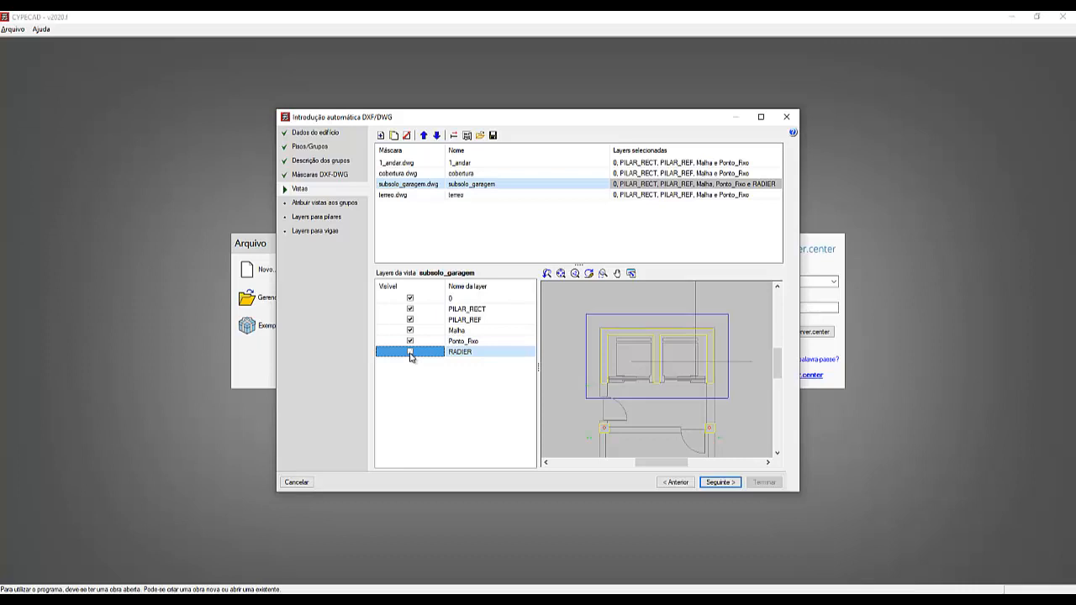
pyautogui.click(411, 352)
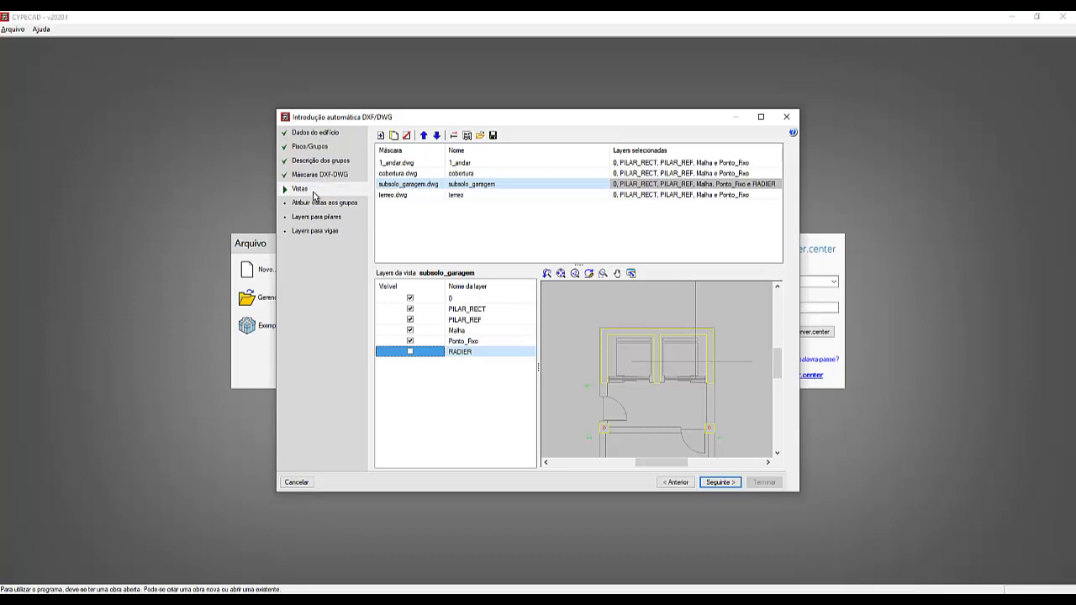
pyautogui.press('ctrl')
pyautogui.press('ctrl')
pyautogui.press('ctrl')
# Restore the RADIER layer in the subsolo_garagem view and compare the shaft area with and without its outline.
pyautogui.click(411, 352)
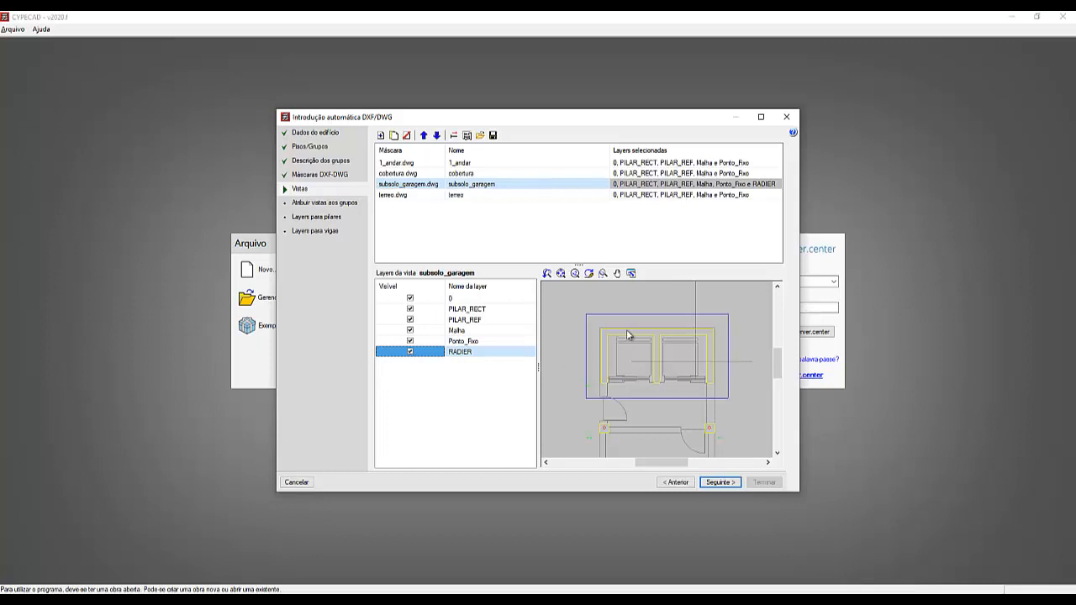
pyautogui.scroll(1, 647, 338)
pyautogui.scroll(2, 647, 337)
pyautogui.scroll(-2, 644, 340)
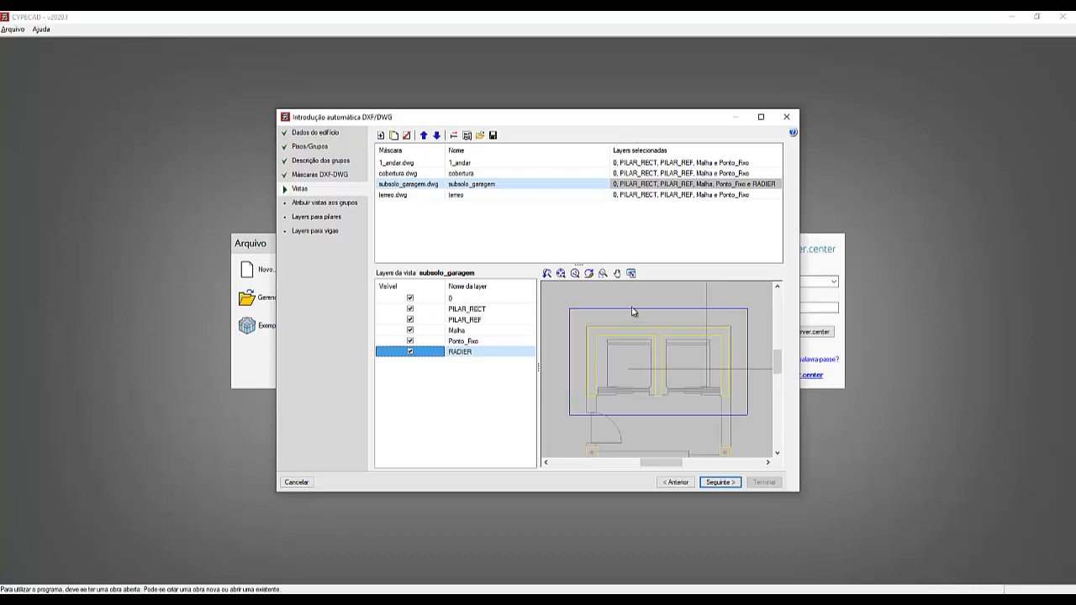
pyautogui.press('ctrl')
pyautogui.press('ctrl')
pyautogui.press('ctrl')
pyautogui.press('ctrl')
pyautogui.press('ctrl')
pyautogui.click(410, 352)
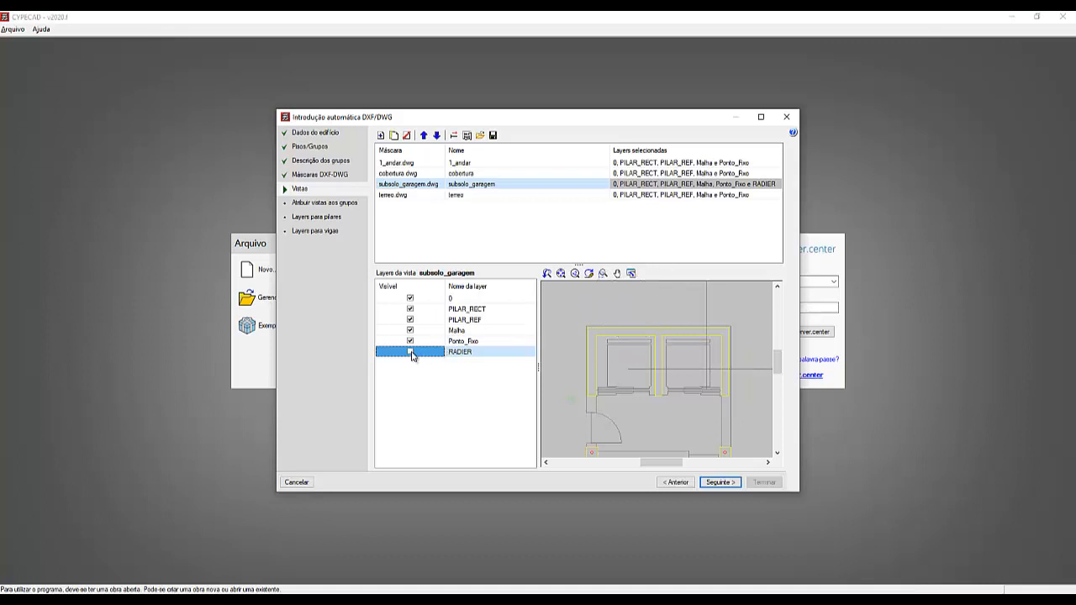
pyautogui.click(410, 352)
# Continue to assigning views to groups and check the selection for Cobertura, Piso 1 e Piso 2, Térreo and Subsolo.
pyautogui.click(717, 485)
pyautogui.click(716, 486)
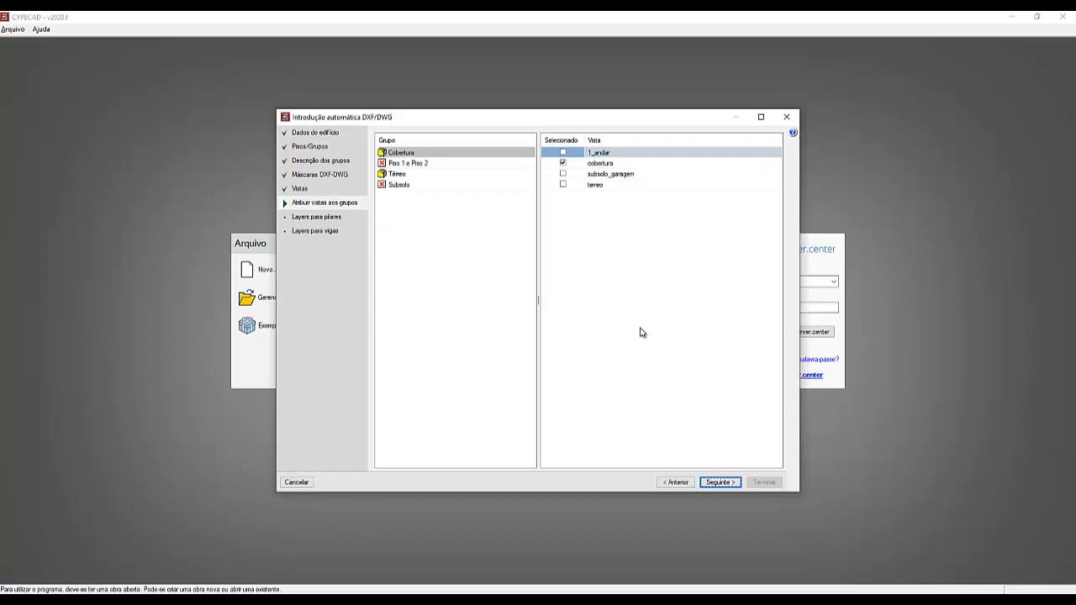
pyautogui.click(403, 148)
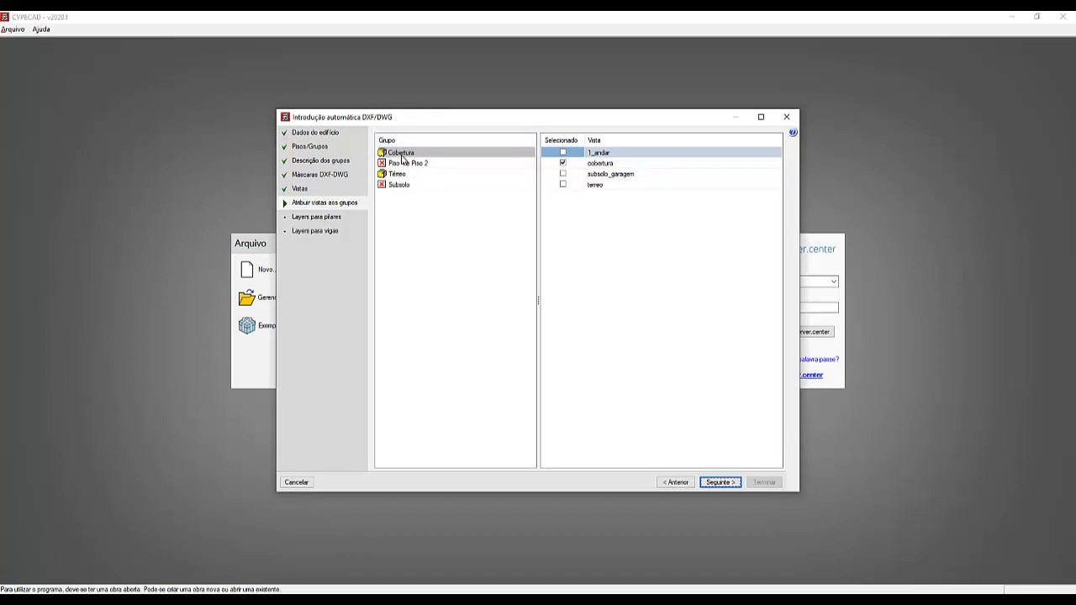
pyautogui.click(401, 175)
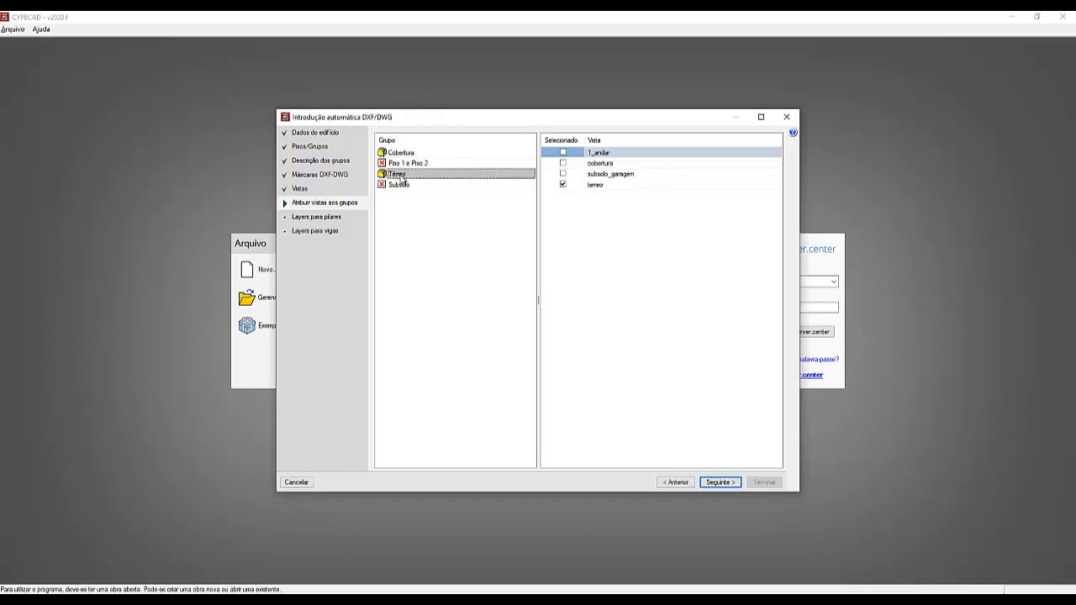
pyautogui.click(401, 164)
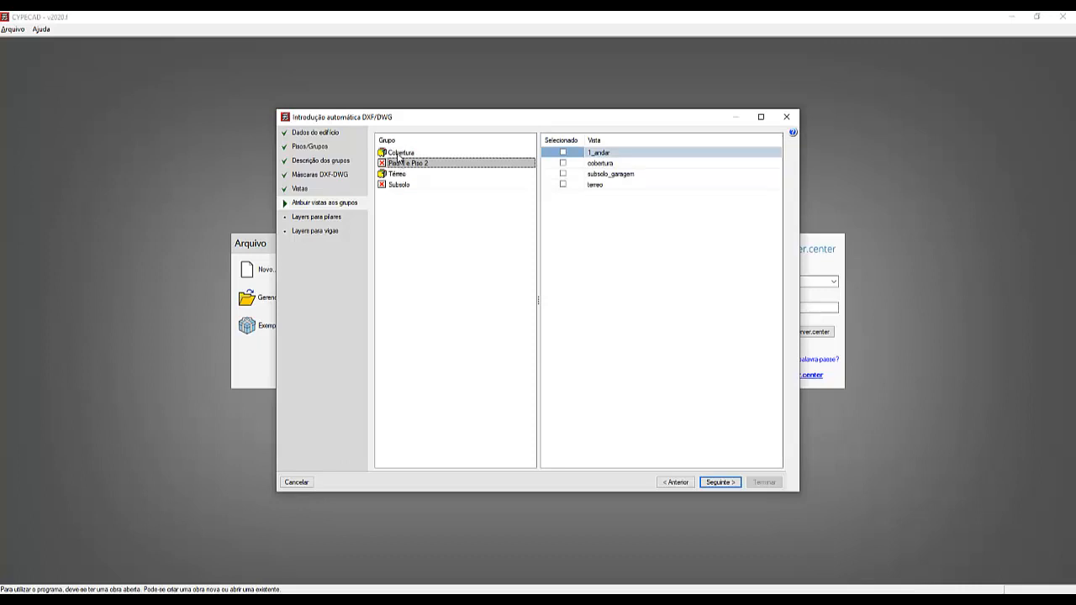
pyautogui.click(403, 185)
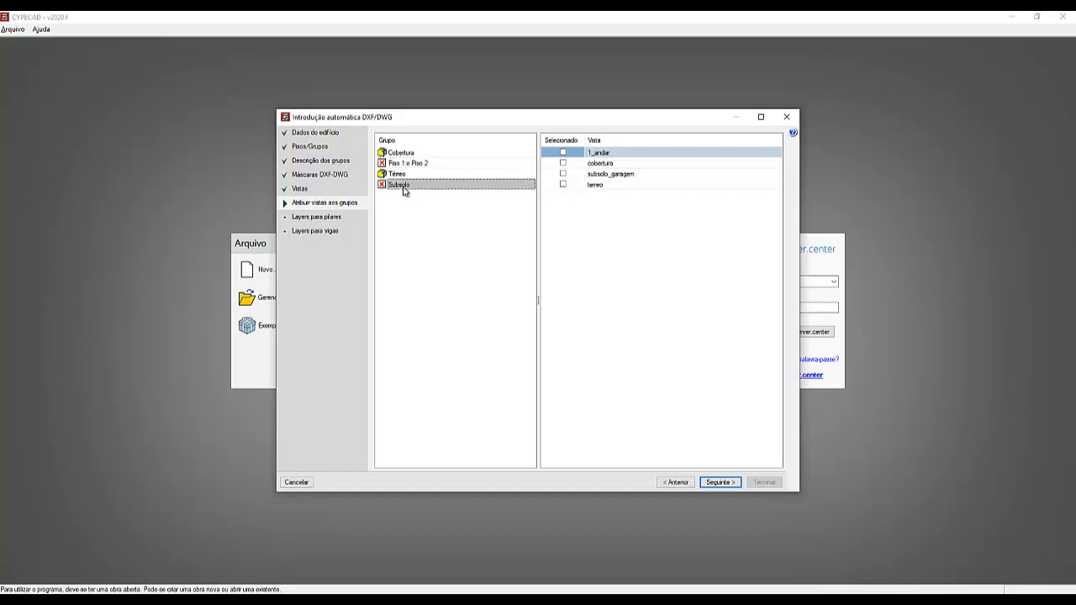
pyautogui.click(401, 174)
pyautogui.click(399, 164)
pyautogui.click(399, 154)
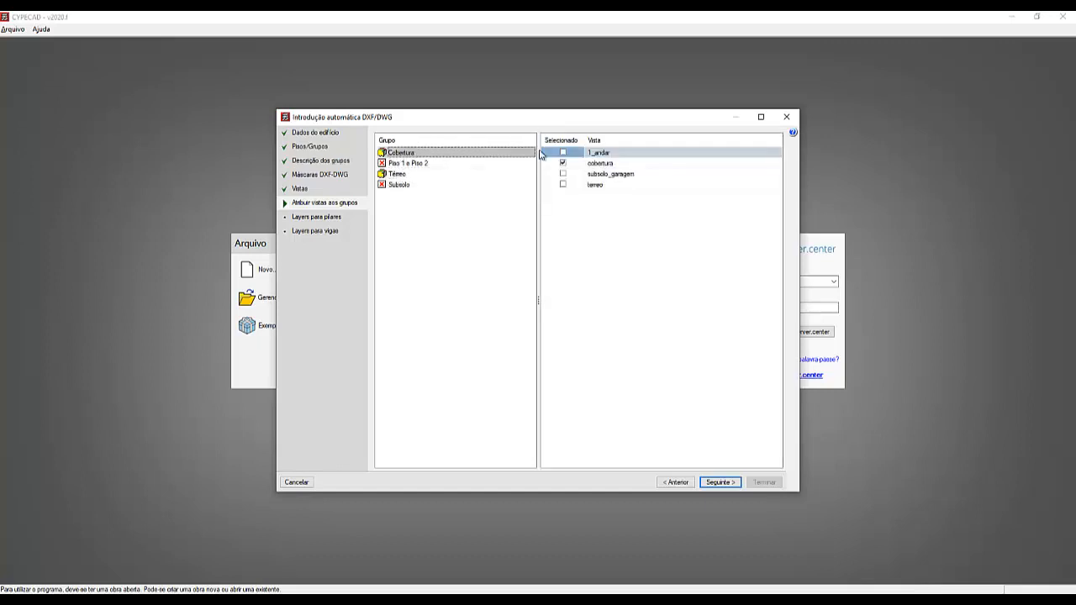
# Verify the view assigned to the Térreo group against terreo and that of the Cobertura group against cobertura.
pyautogui.click(615, 143)
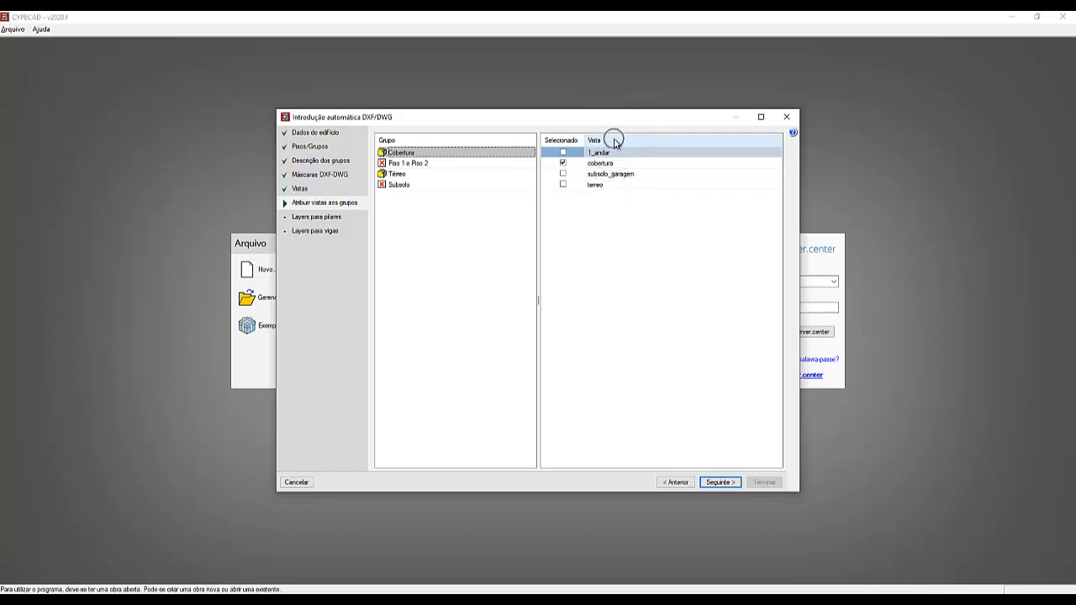
pyautogui.press('ctrl')
pyautogui.click(400, 178)
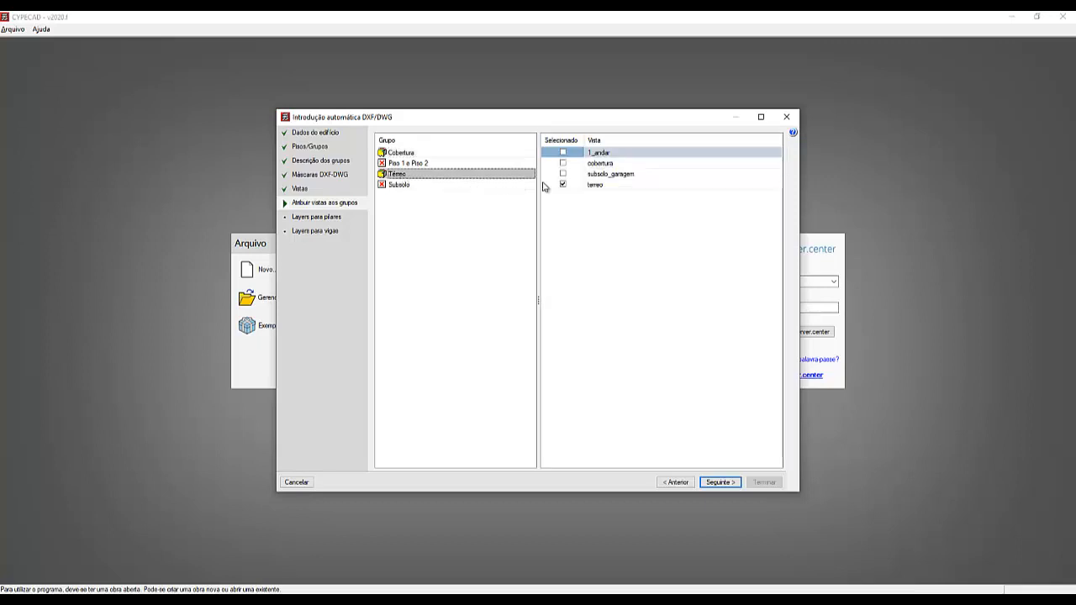
pyautogui.click(609, 187)
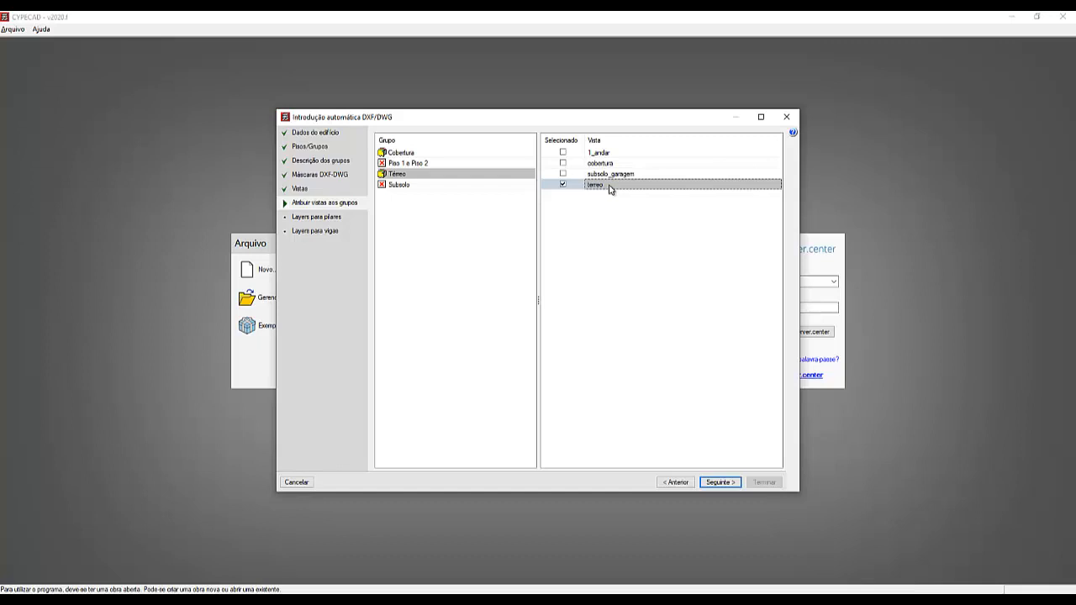
pyautogui.press('ctrl')
pyautogui.press('ctrl')
pyautogui.press('ctrl')
pyautogui.press('ctrl')
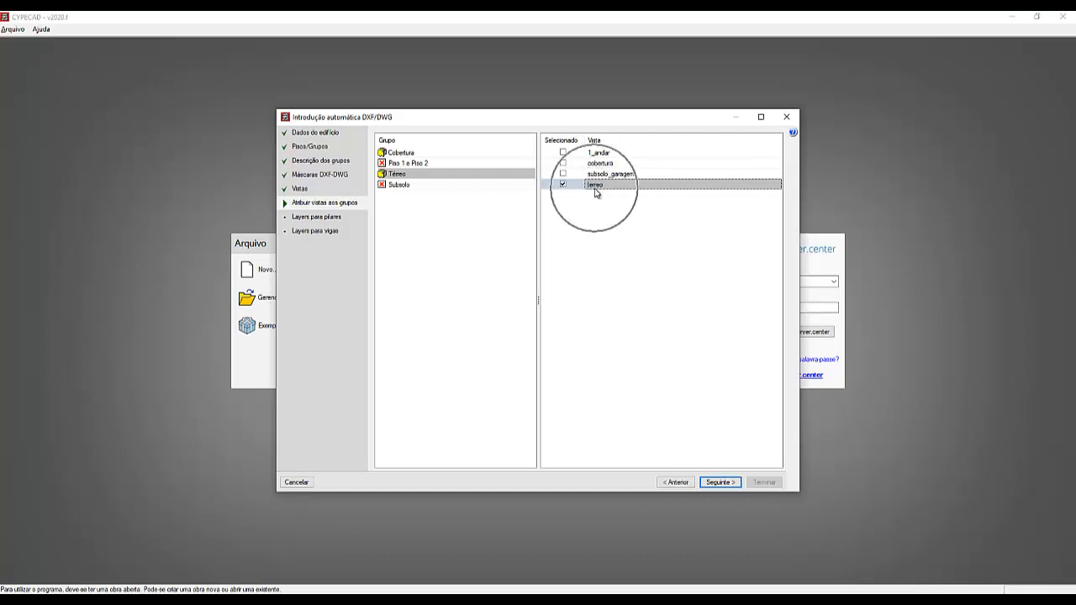
pyautogui.press('ctrl')
pyautogui.press('ctrl')
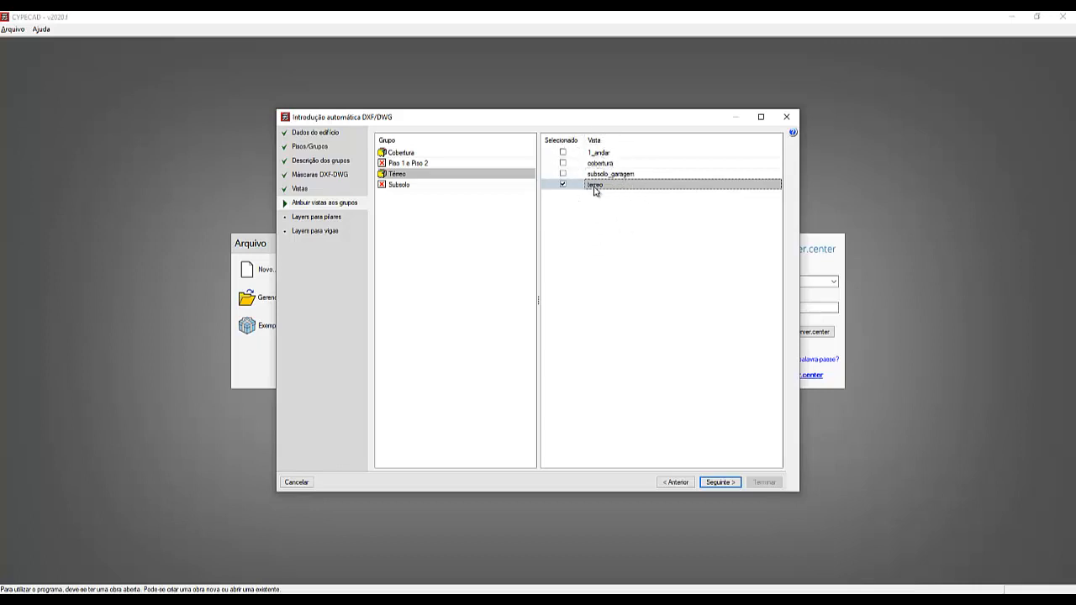
pyautogui.press('ctrl')
pyautogui.click(402, 157)
pyautogui.click(602, 165)
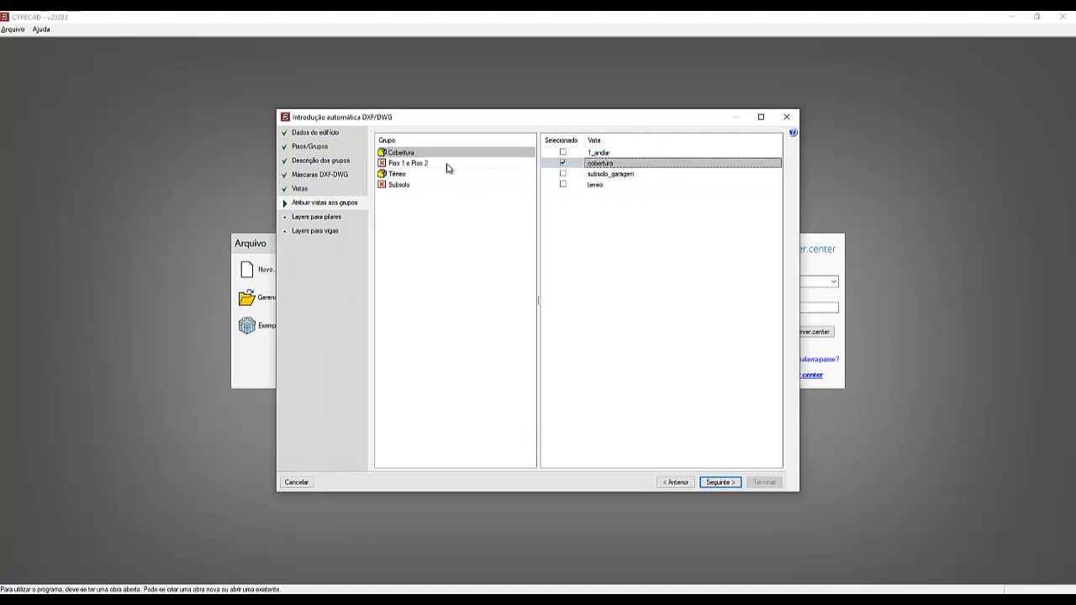
pyautogui.click(389, 155)
# Assign the subsolo_garagem view to the Subsolo group.
pyautogui.click(404, 187)
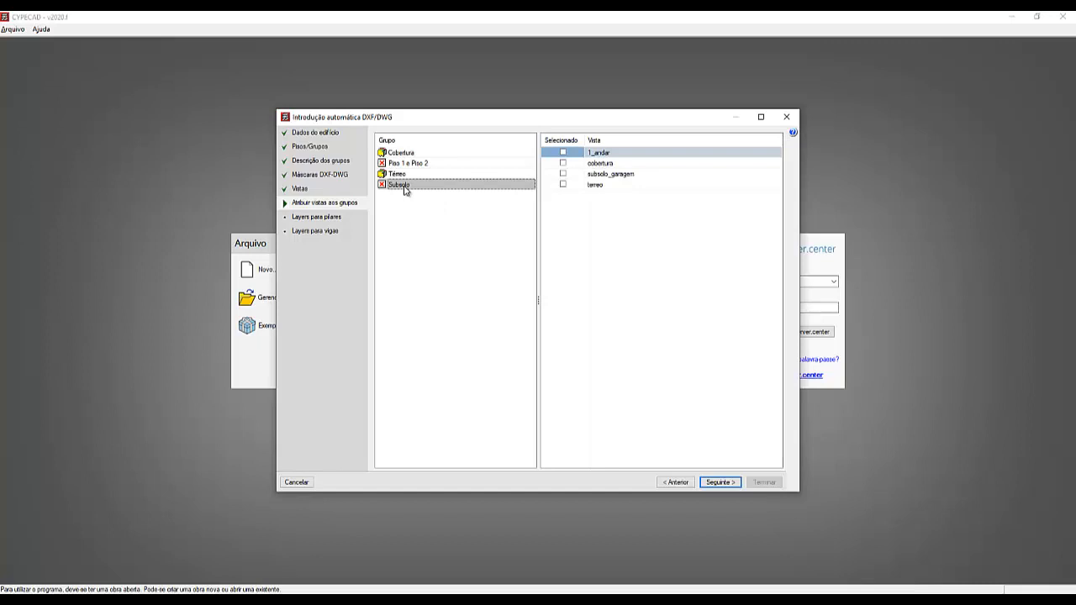
pyautogui.click(632, 175)
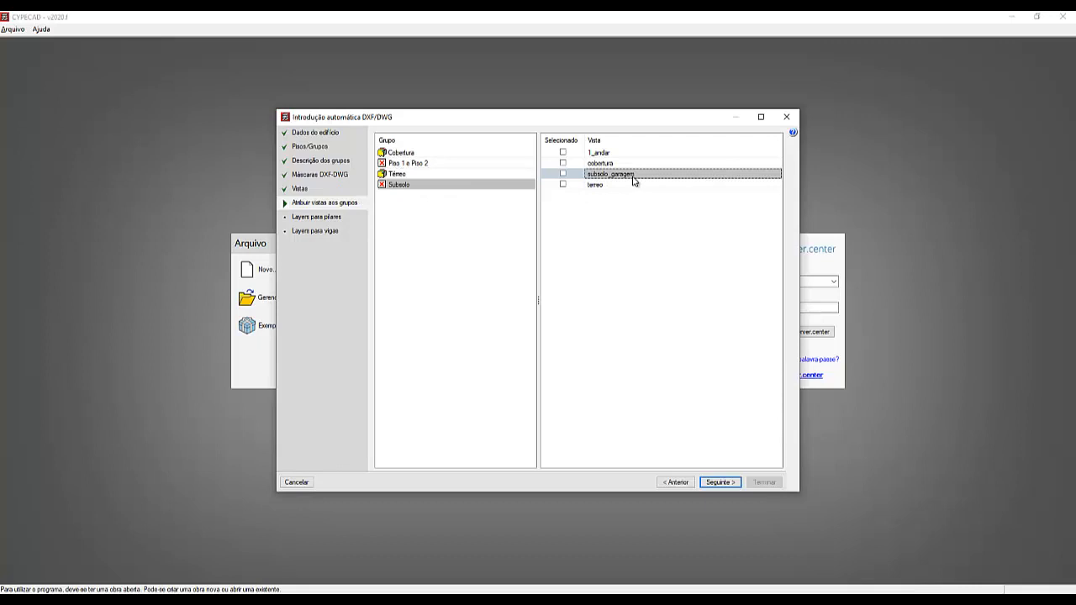
pyautogui.click(563, 175)
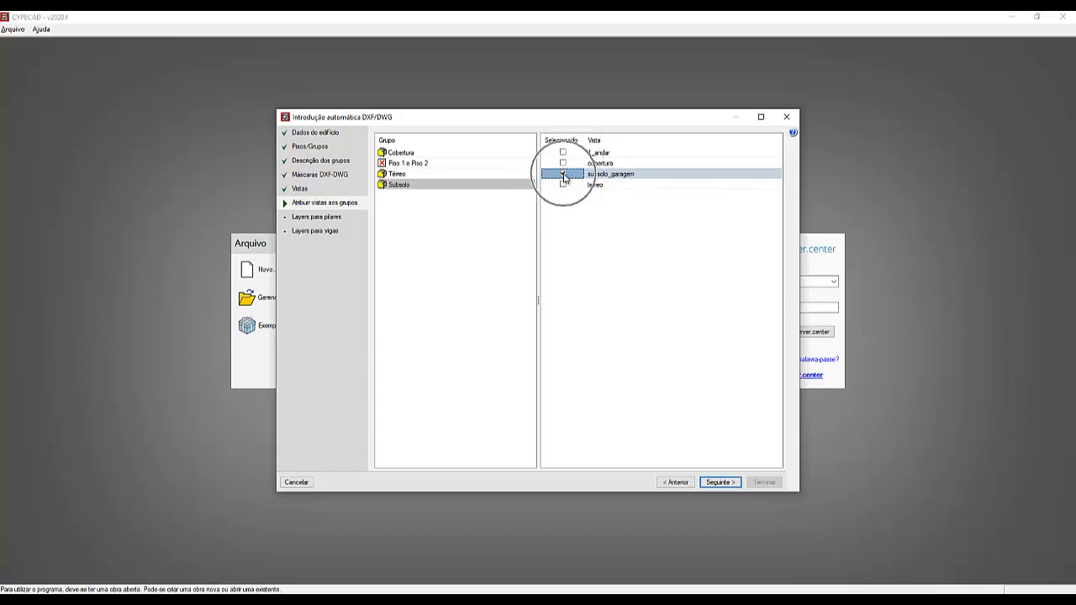
pyautogui.click(398, 190)
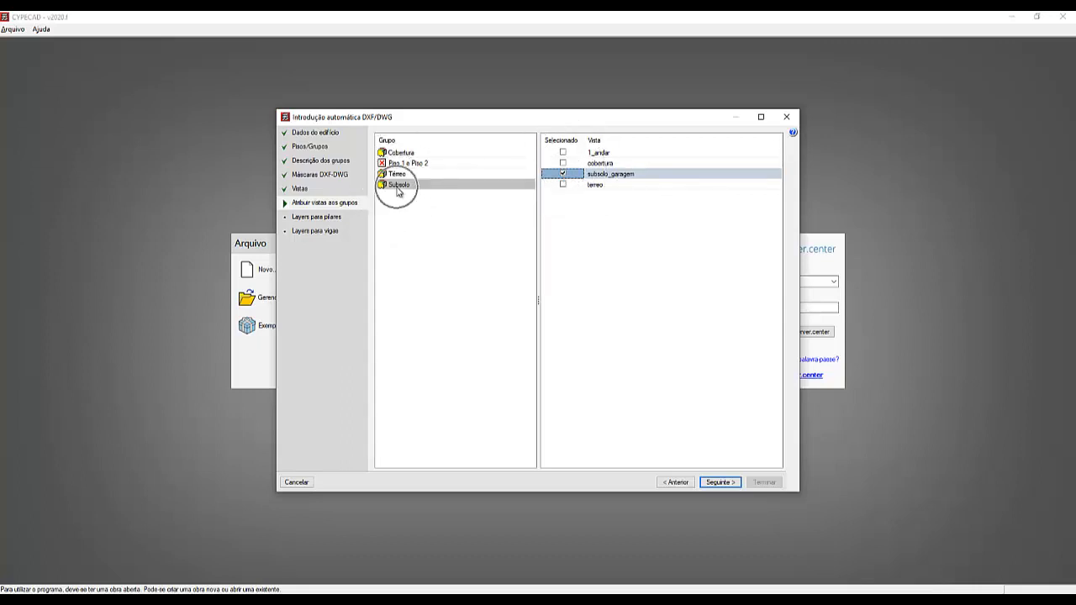
pyautogui.click(635, 177)
# Assign the 1_andar view to the Piso 1 e Piso 2 group and continue to the column layers.
pyautogui.click(397, 166)
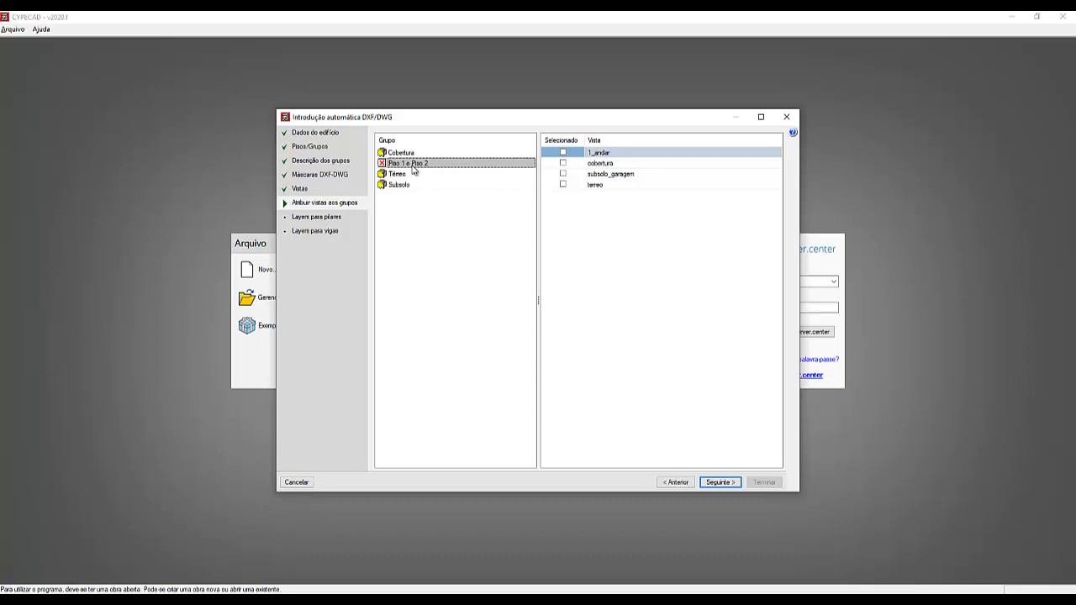
pyautogui.click(562, 153)
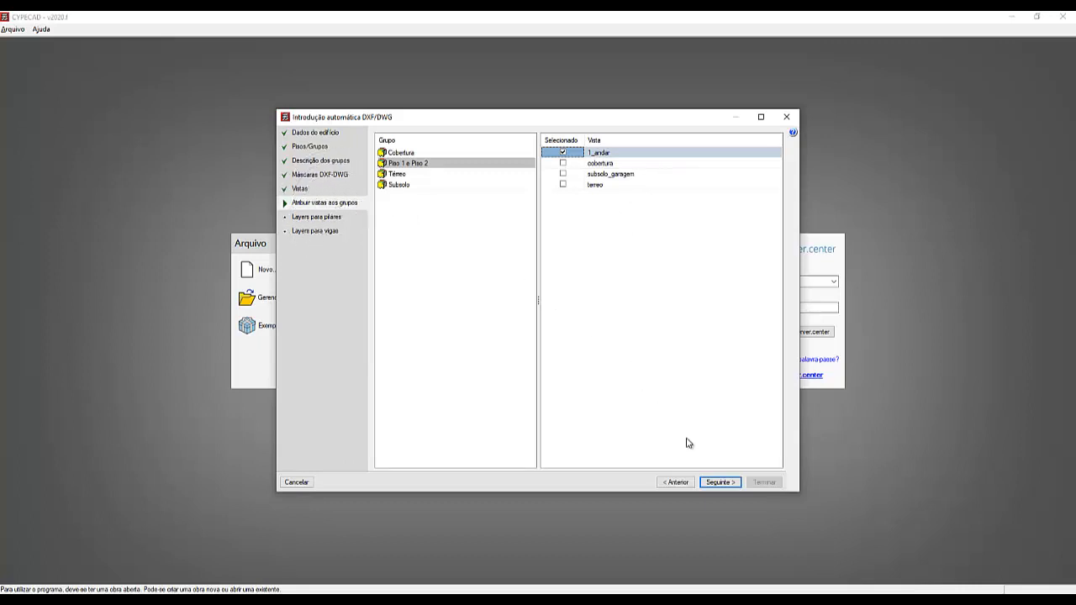
pyautogui.click(718, 484)
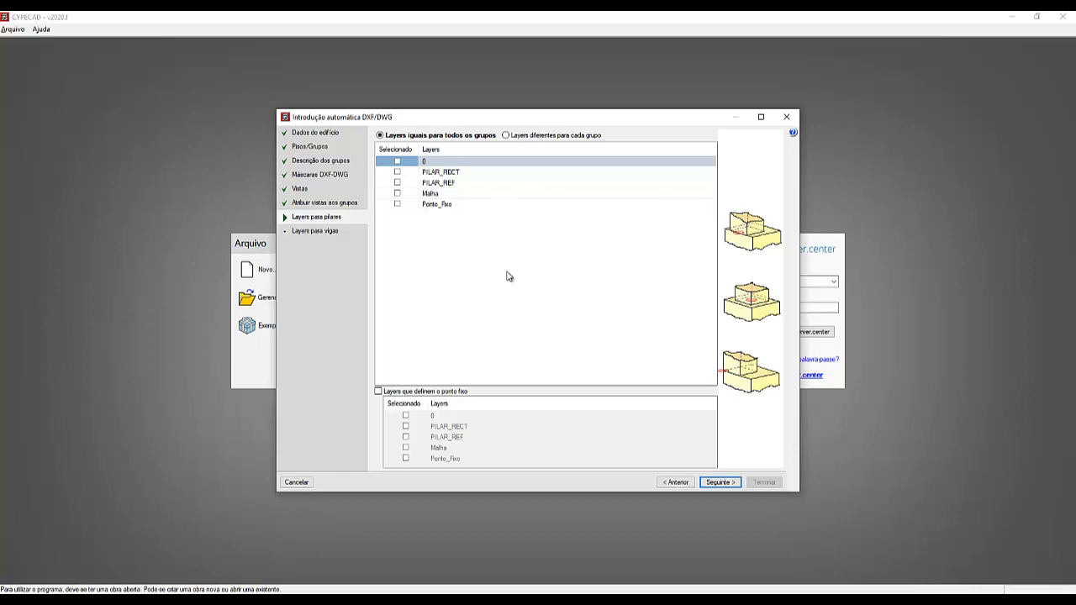
# Select PILAR_RECT as the column layer for all groups and continue to the beam layers.
pyautogui.click(506, 173)
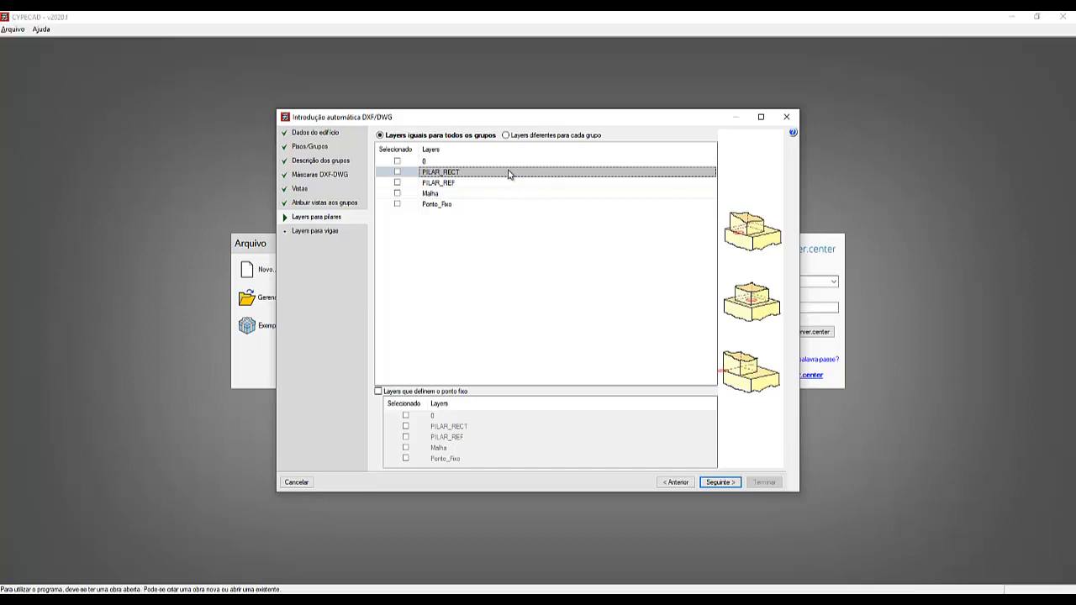
pyautogui.click(453, 178)
pyautogui.press('ctrl')
pyautogui.press('ctrl')
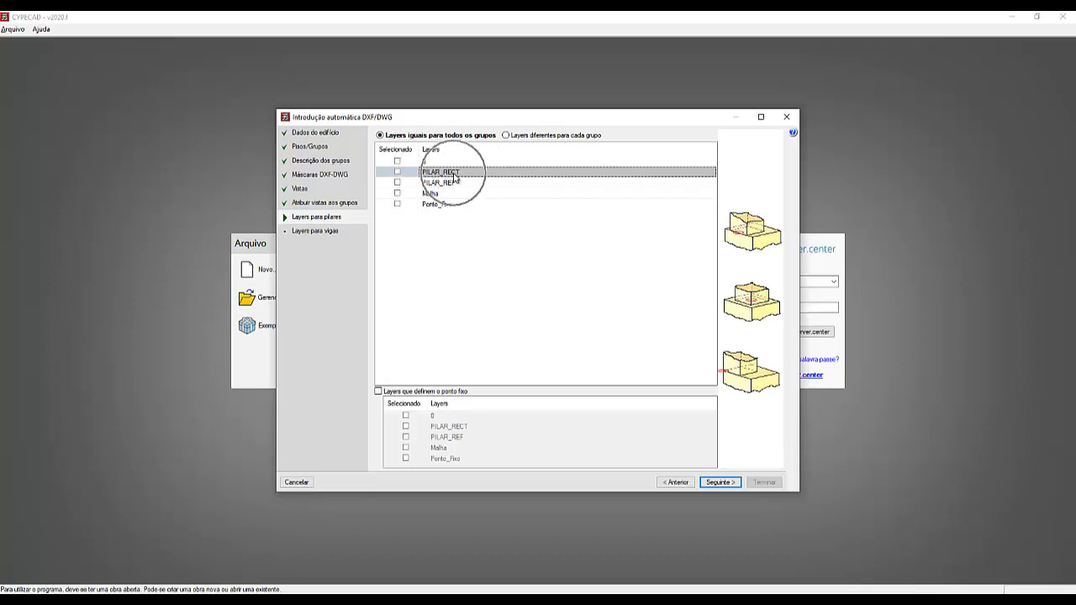
pyautogui.click(397, 172)
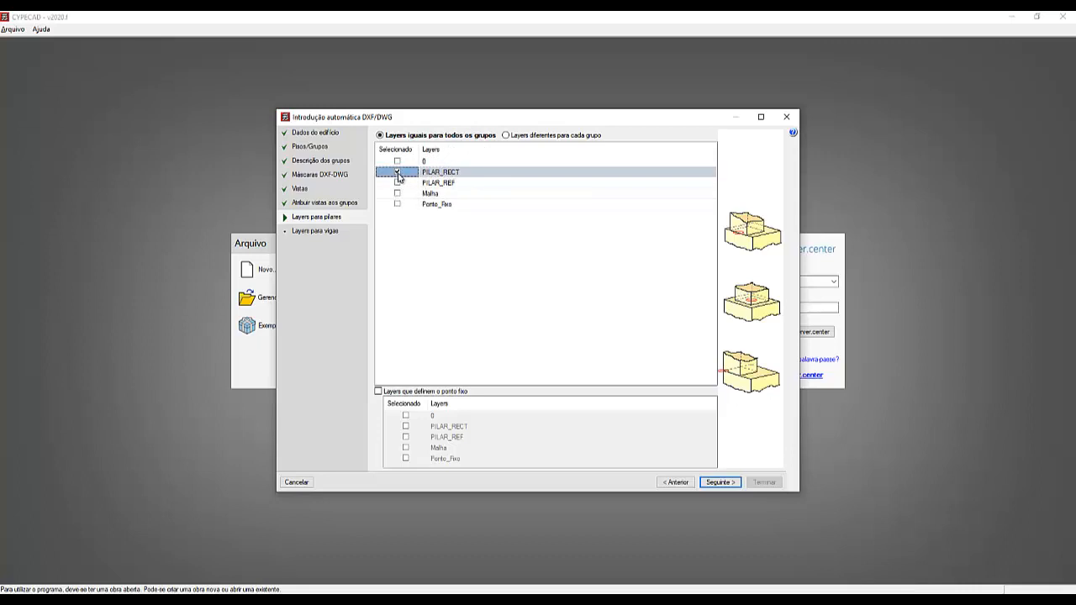
pyautogui.press('ctrl')
pyautogui.press('ctrl')
pyautogui.click(448, 174)
pyautogui.click(718, 482)
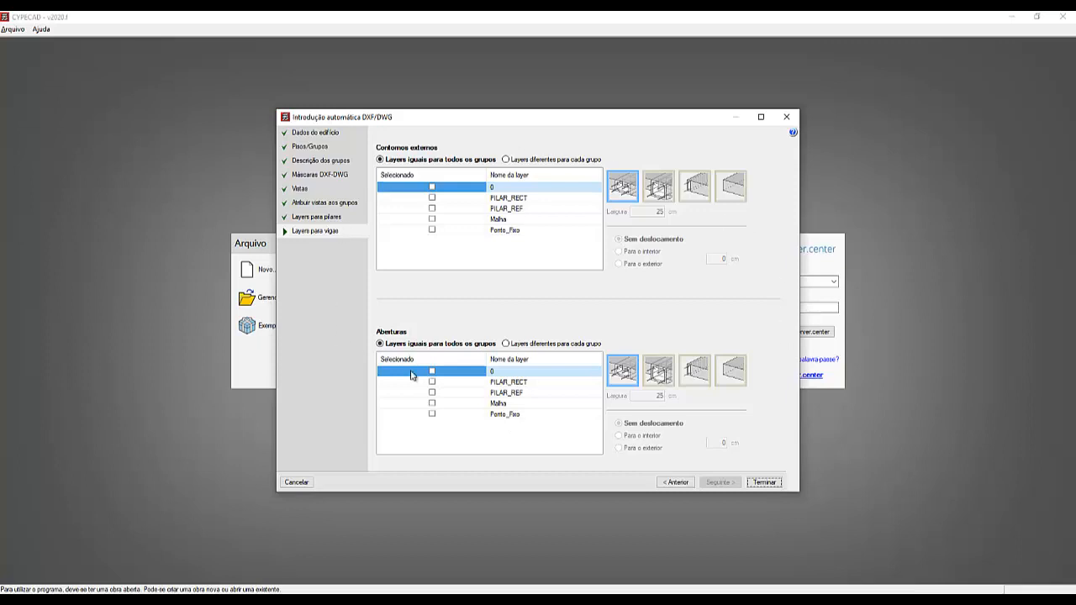
# Finish the automatic DXF/DWG introduction without selecting any layers for the external contours or openings.
pyautogui.click(765, 484)
pyautogui.click(764, 482)
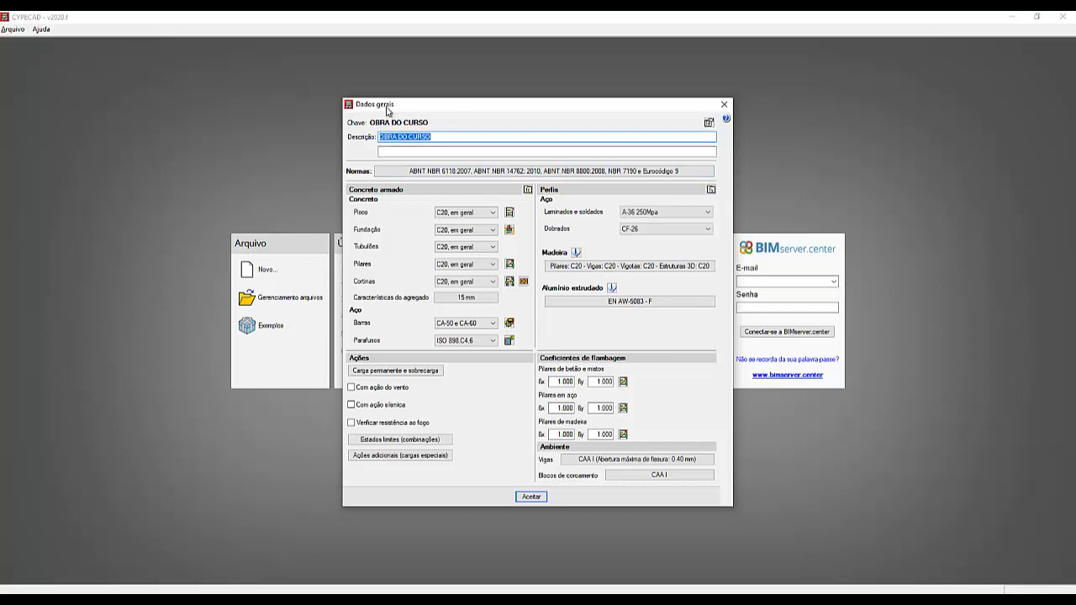
pyautogui.press('ctrl')
pyautogui.press('ctrl')
pyautogui.press('ctrl')
pyautogui.press('ctrl')
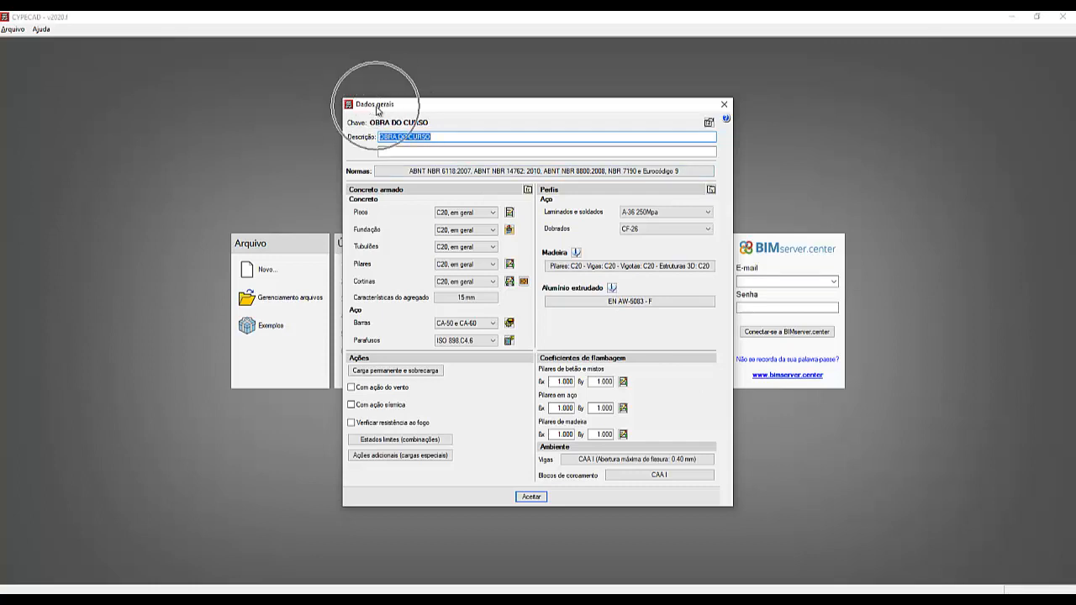
pyautogui.press('ctrl')
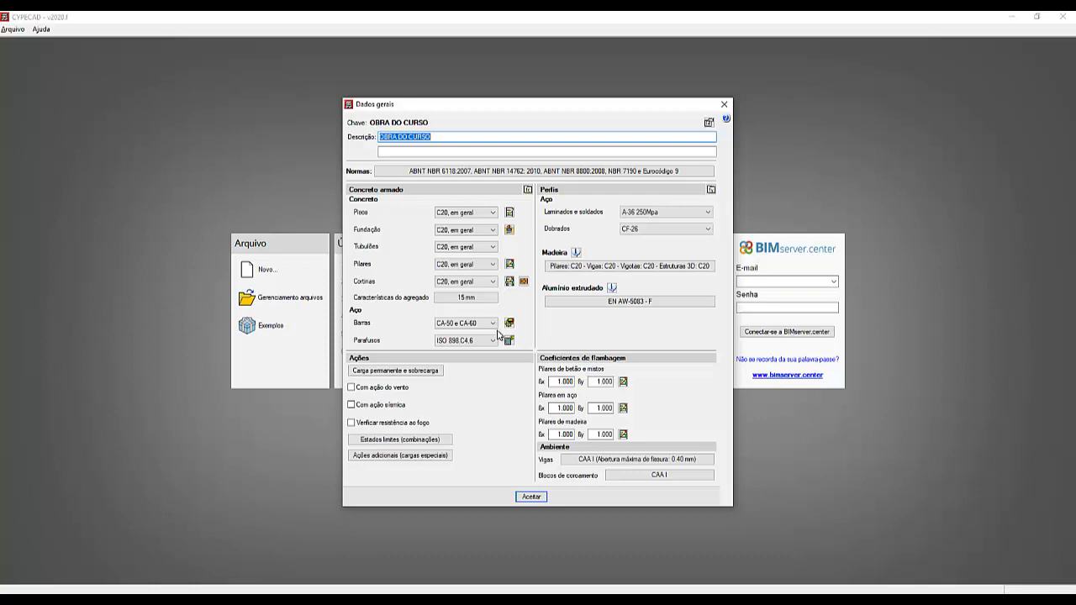
# Accept the general data of OBRA DO CURSO and the limit states with their default settings to generate the project.
pyautogui.click(531, 497)
pyautogui.click(530, 496)
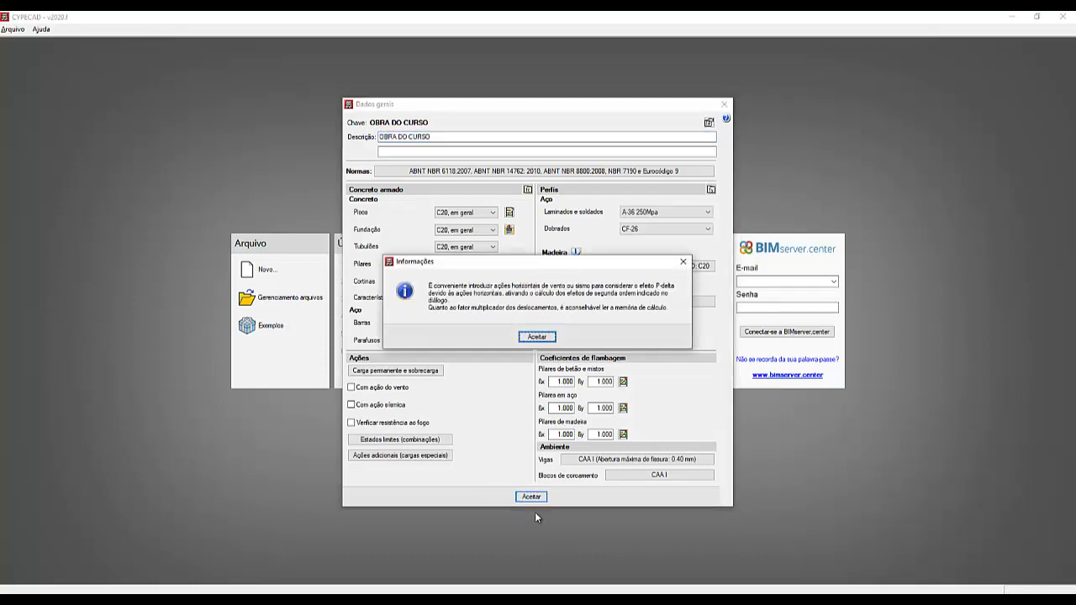
pyautogui.click(539, 337)
pyautogui.click(538, 337)
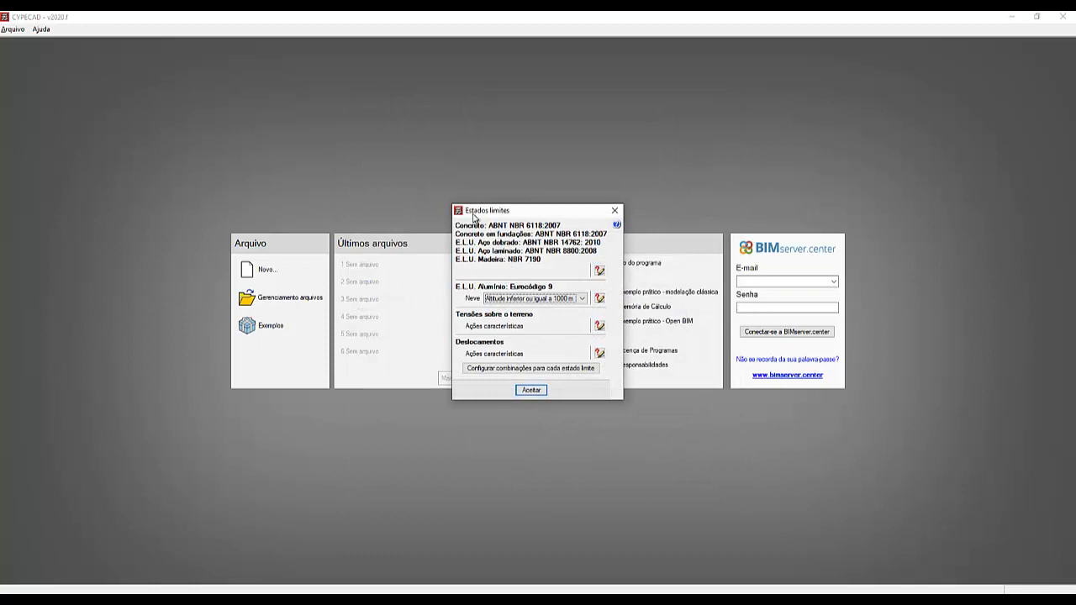
pyautogui.click(532, 390)
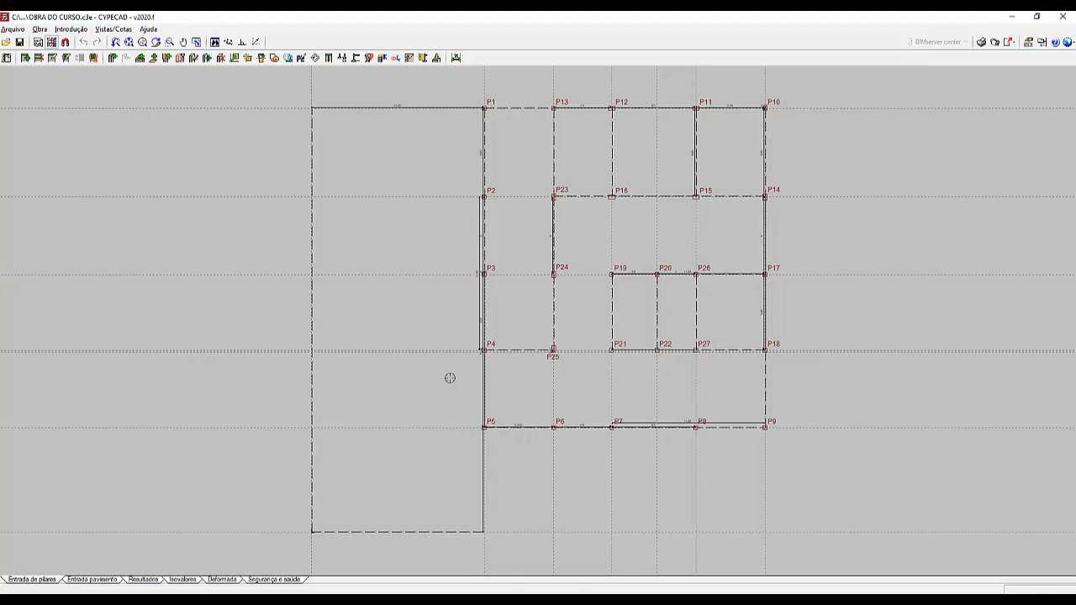
# Examine the imported column layout in Entrada de pilares and the Térreo floor plan in Entrada pavimento.
pyautogui.scroll(-1, 312, 367)
pyautogui.scroll(1, 673, 161)
pyautogui.scroll(5, 672, 160)
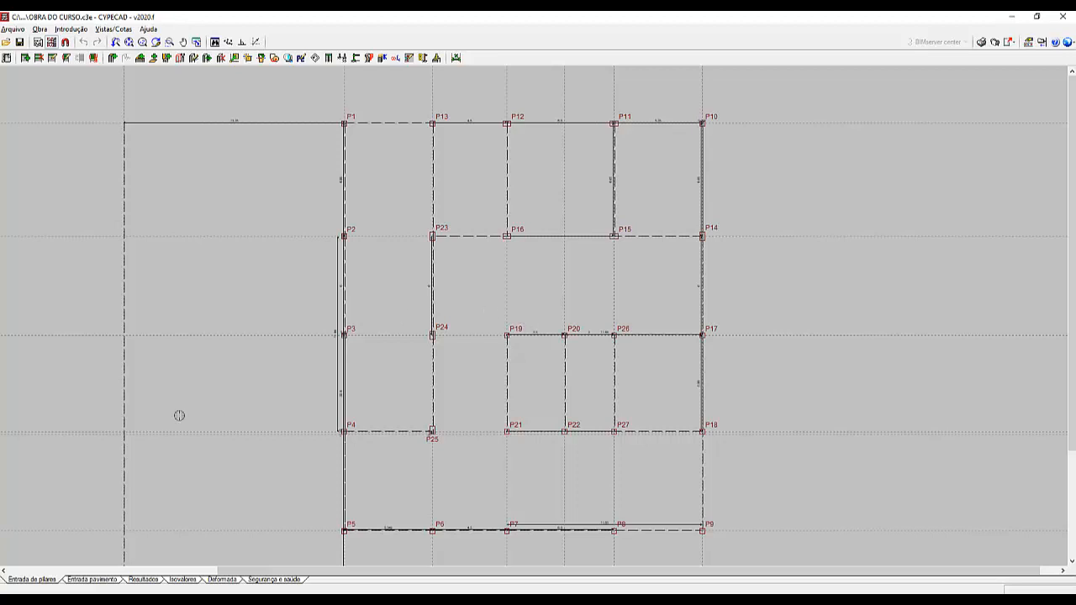
pyautogui.click(37, 581)
pyautogui.click(33, 583)
pyautogui.click(91, 582)
pyautogui.click(90, 580)
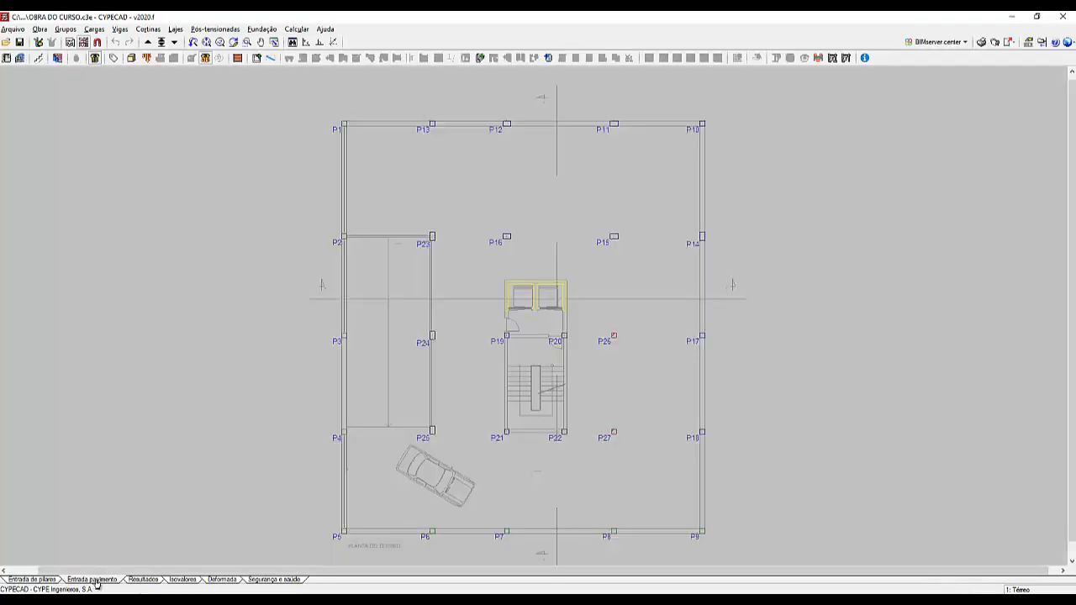
# Check the Resultados view and try to view the deformed shape of the structure, dismissing the warning and returning to Resultados.
pyautogui.click(144, 579)
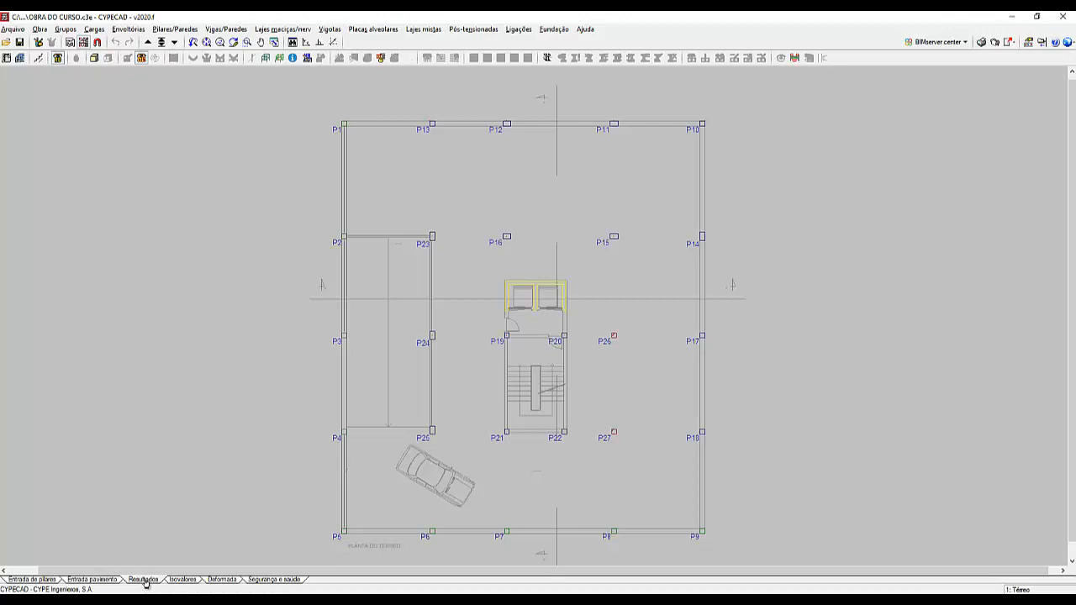
pyautogui.click(221, 580)
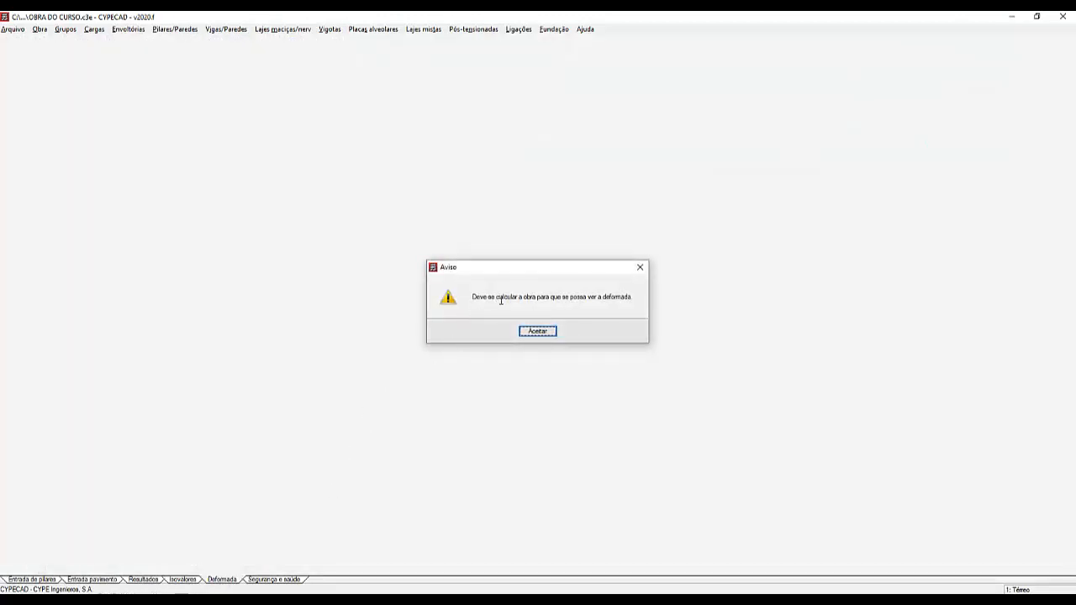
pyautogui.moveTo(634, 295); pyautogui.dragTo(470, 296)
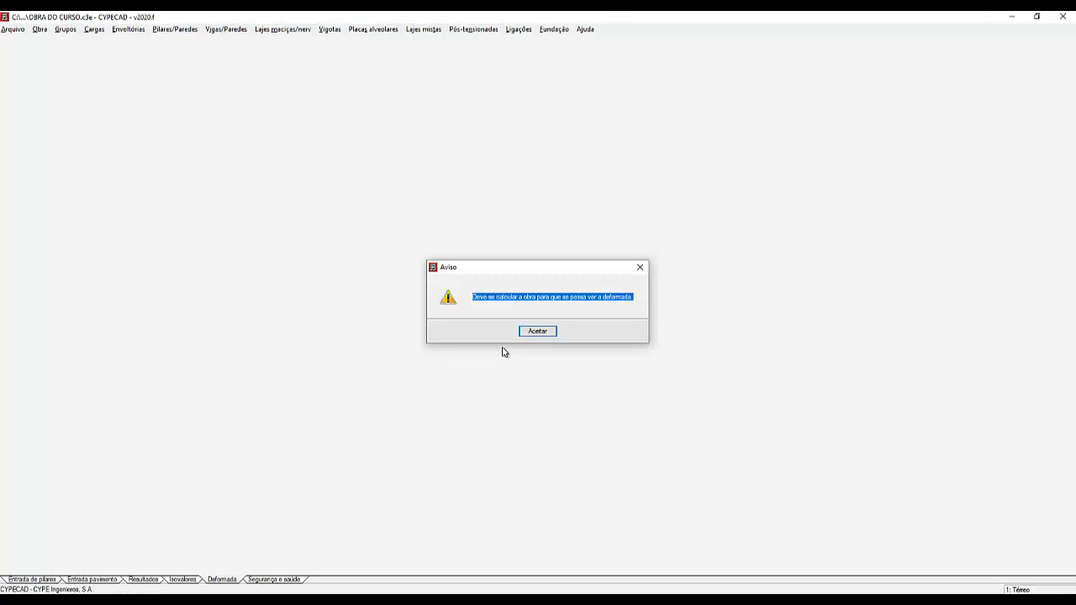
pyautogui.click(546, 333)
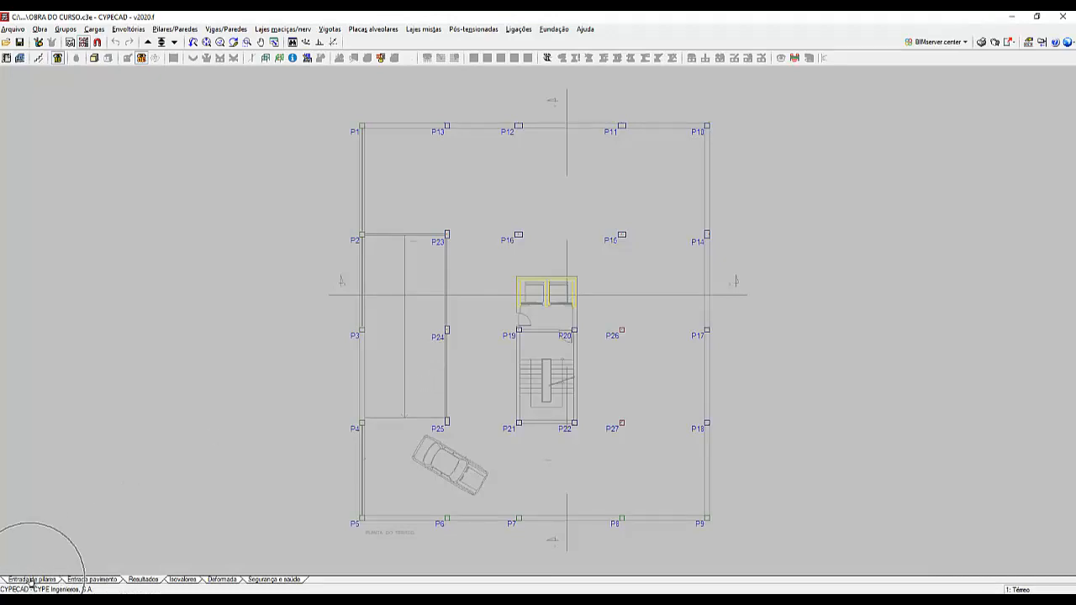
pyautogui.click(93, 580)
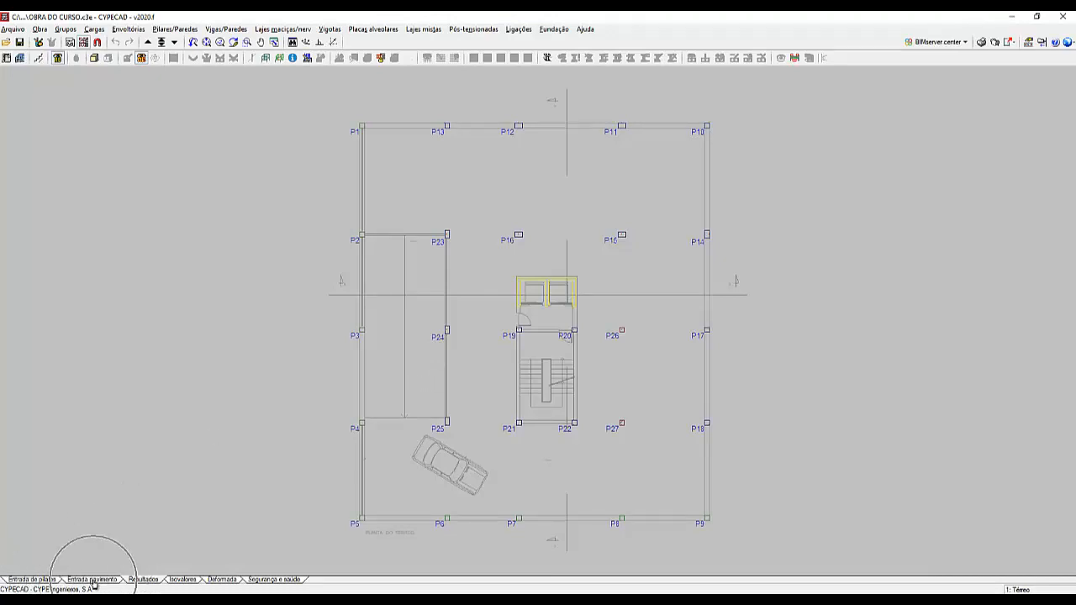
pyautogui.click(144, 581)
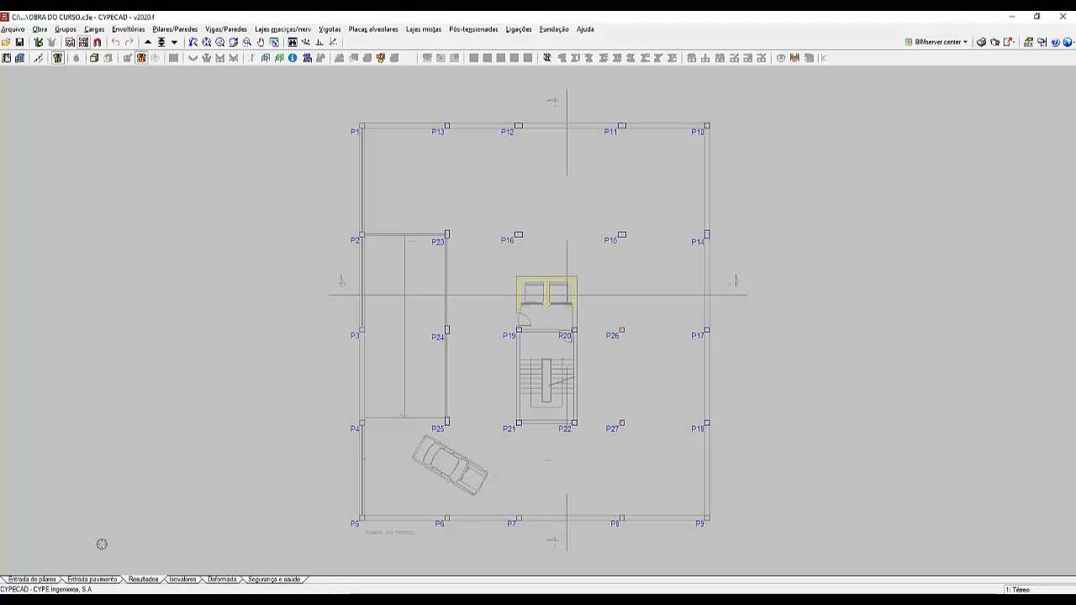
# Return to Entrada pavimento and inspect the imported columns from several angles in a maximised 3D view of the whole building.
pyautogui.click(85, 580)
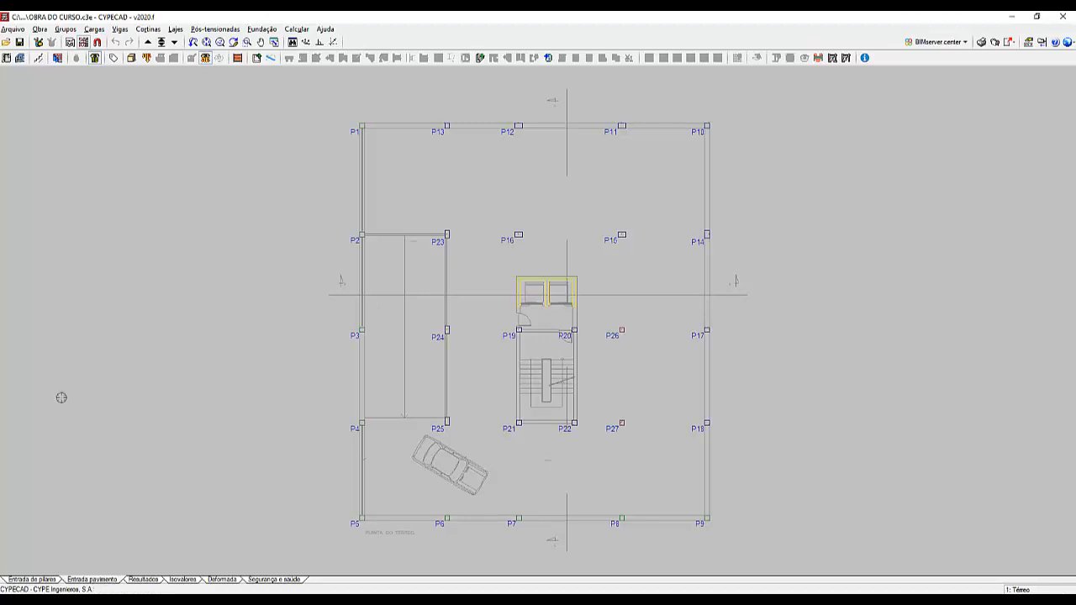
pyautogui.click(65, 30)
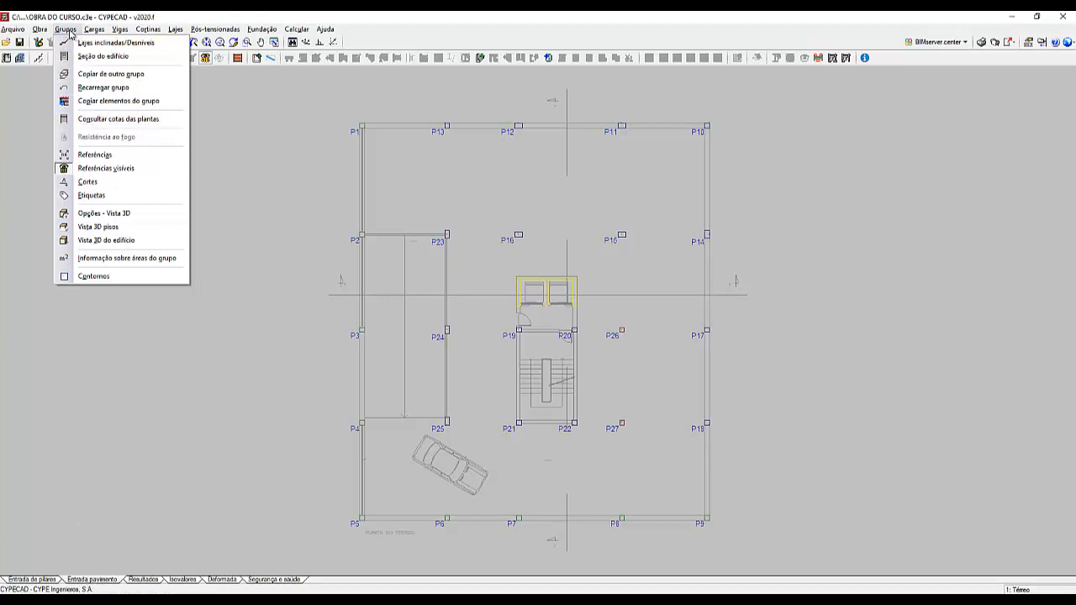
pyautogui.click(106, 241)
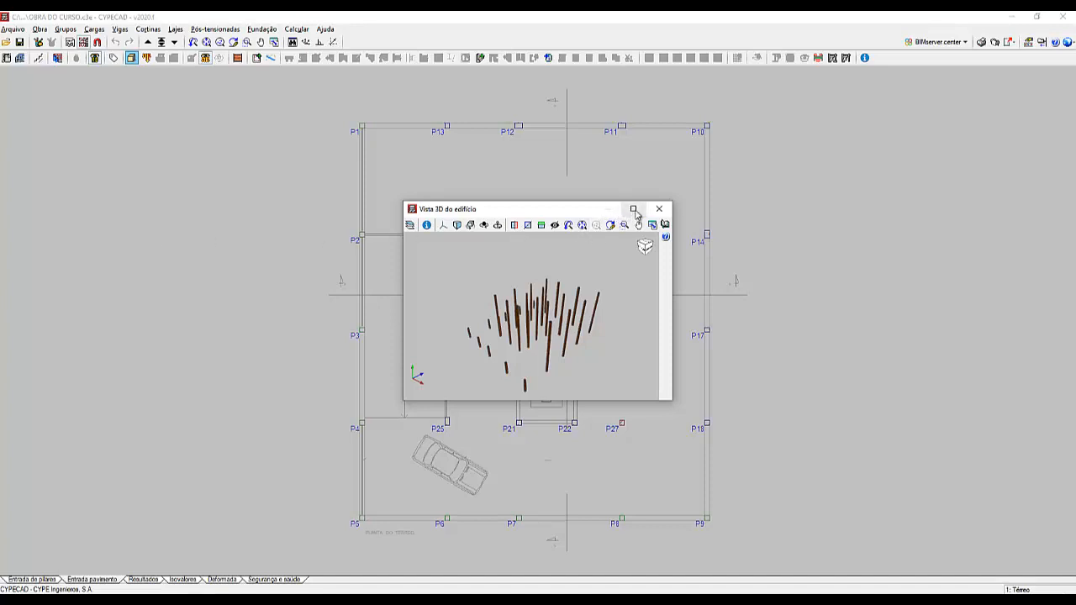
pyautogui.moveTo(555, 319)
pyautogui.mouseDown(button='middle')
pyautogui.moveTo(553, 303)
pyautogui.moveTo(575, 312)
pyautogui.moveTo(478, 329)
pyautogui.moveTo(559, 336)
pyautogui.mouseUp(button='middle')
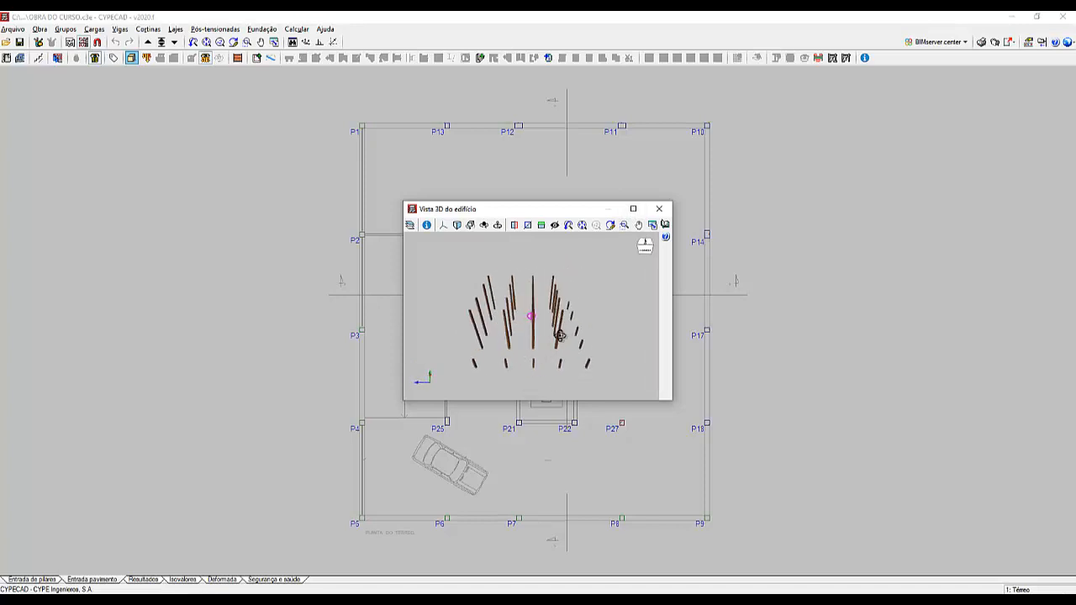
pyautogui.click(633, 210)
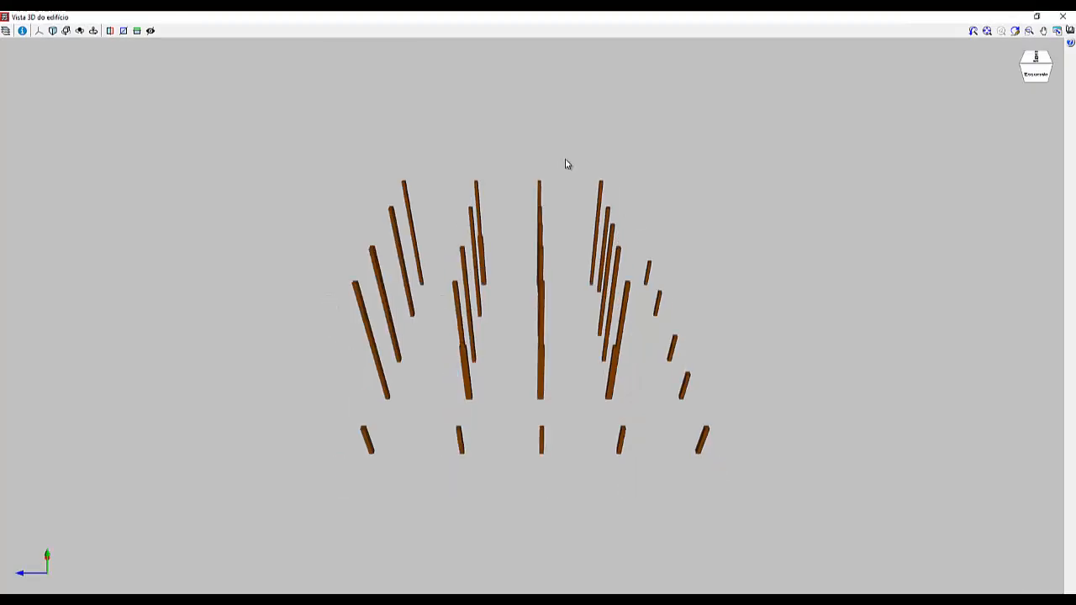
pyautogui.moveTo(566, 164); pyautogui.dragTo(542, 318, button='middle')
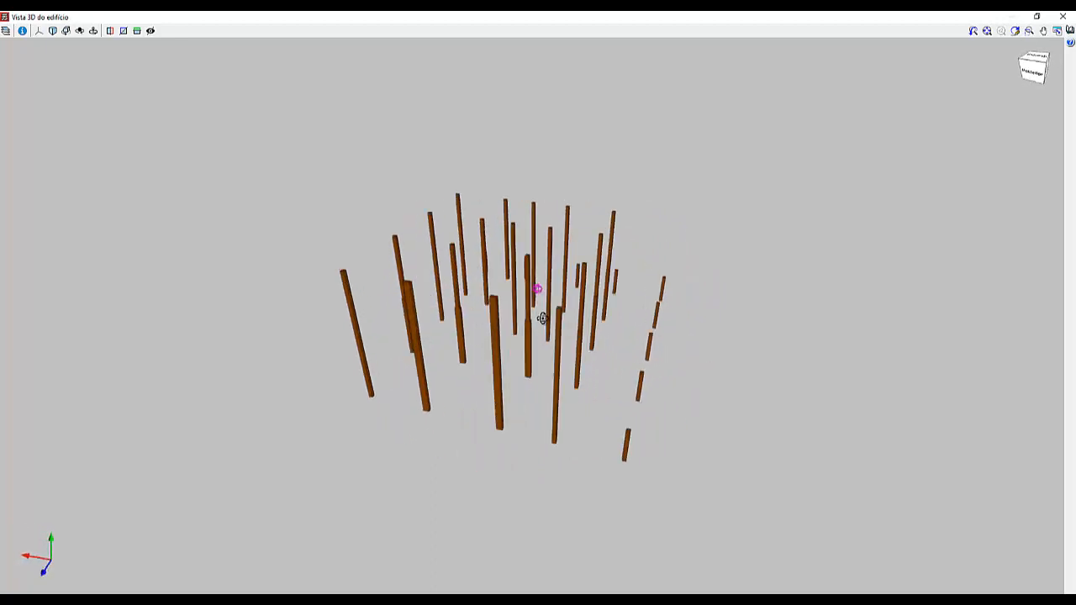
pyautogui.moveTo(706, 316); pyautogui.dragTo(454, 295, button='middle')
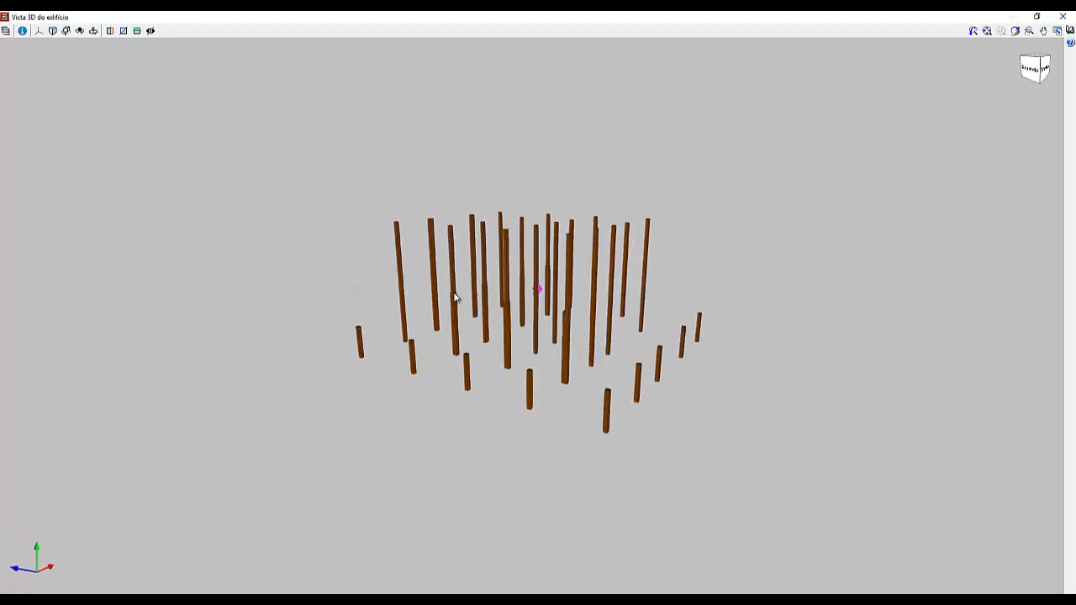
pyautogui.moveTo(642, 299); pyautogui.dragTo(586, 317, button='middle')
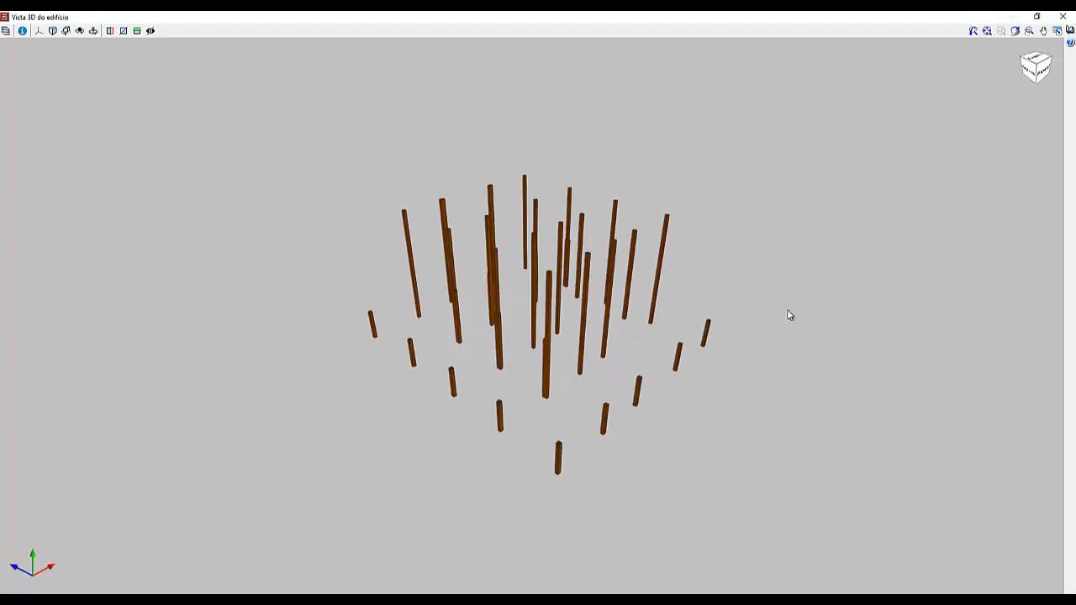